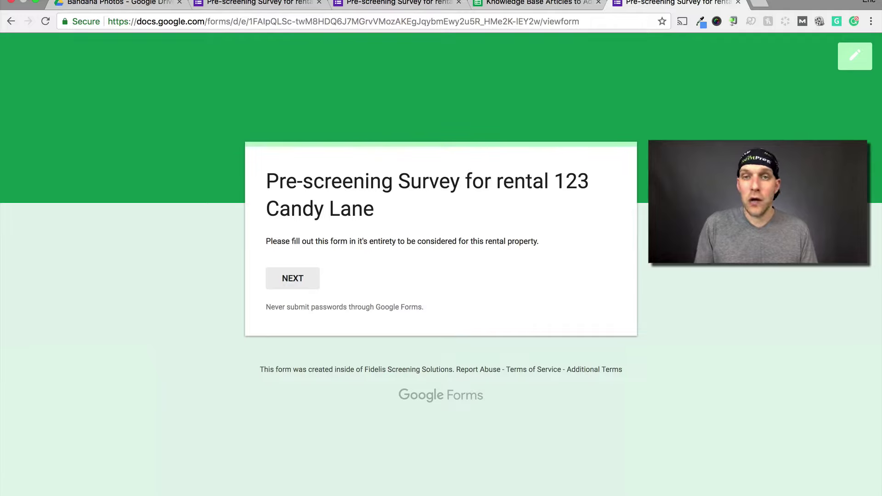
- Test the honesty question: confirm No leads to rejection, then answer Yes and continue
left_click(293, 281)
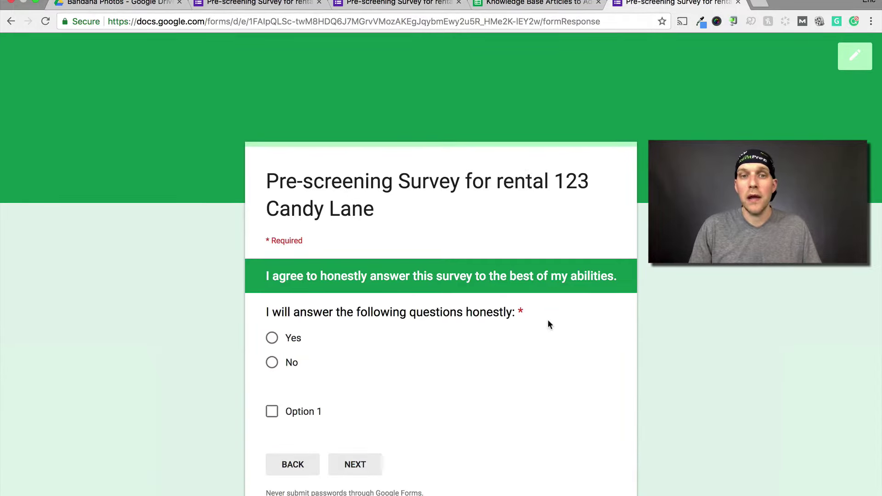
scroll(549, 324, "down", 1)
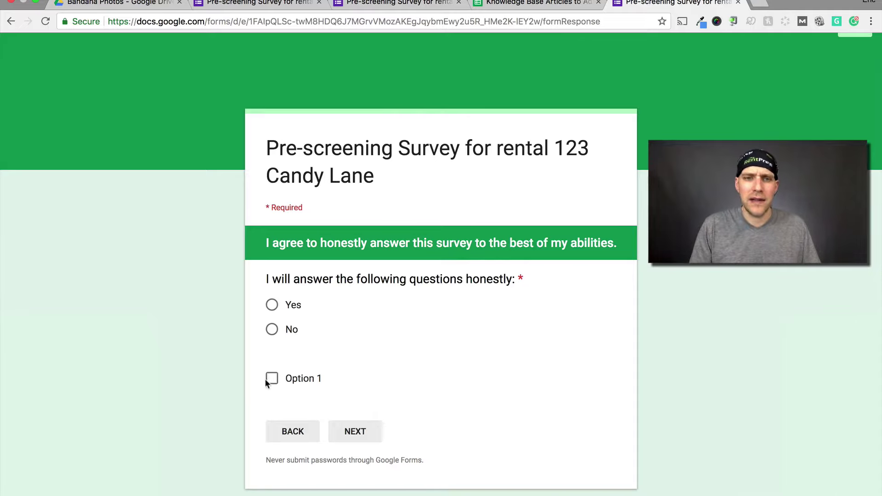
left_click(273, 330)
left_click(361, 431)
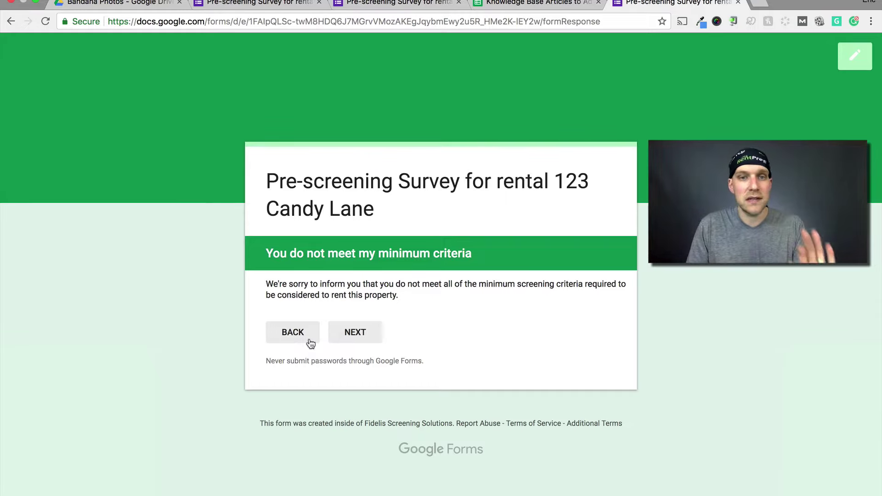
left_click(293, 332)
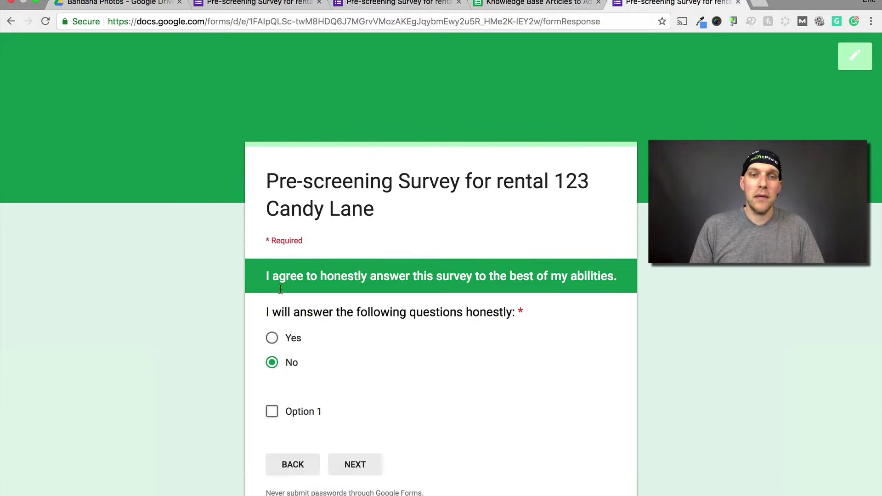
left_click(272, 339)
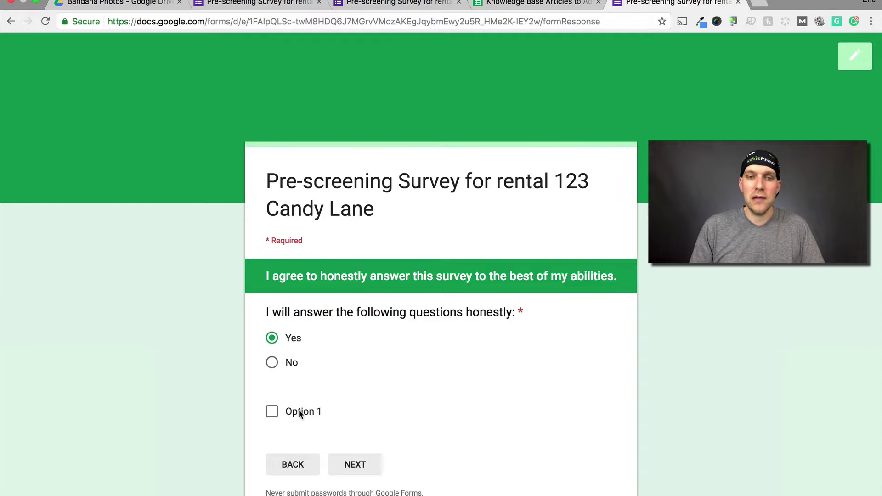
left_click(365, 465)
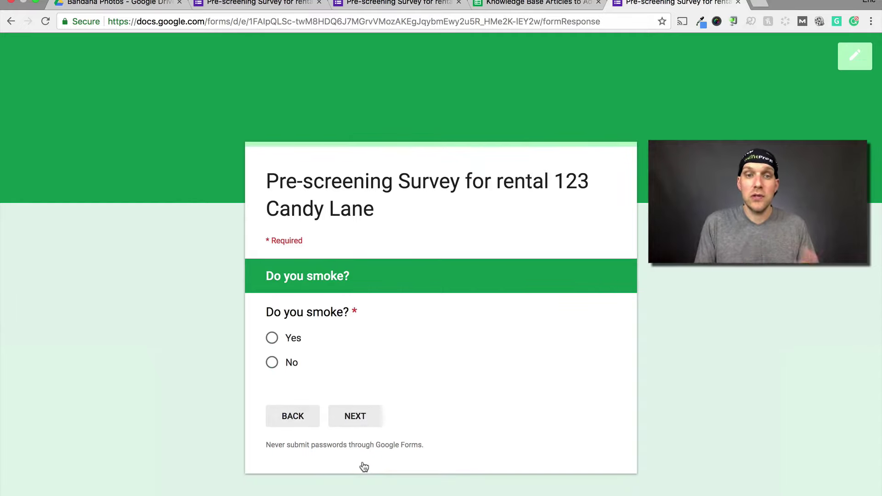
- Test Do you smoke?: confirm Yes shows the rejection page, then answer No
left_click(272, 364)
left_click(272, 338)
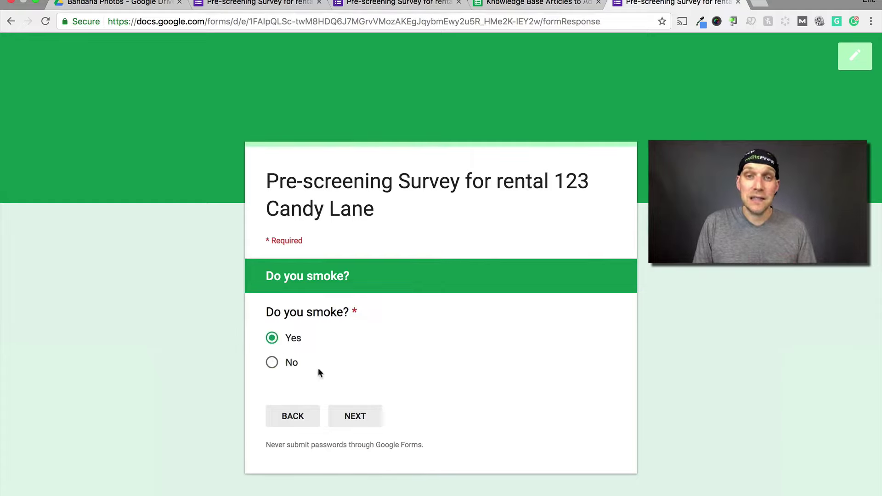
left_click(354, 419)
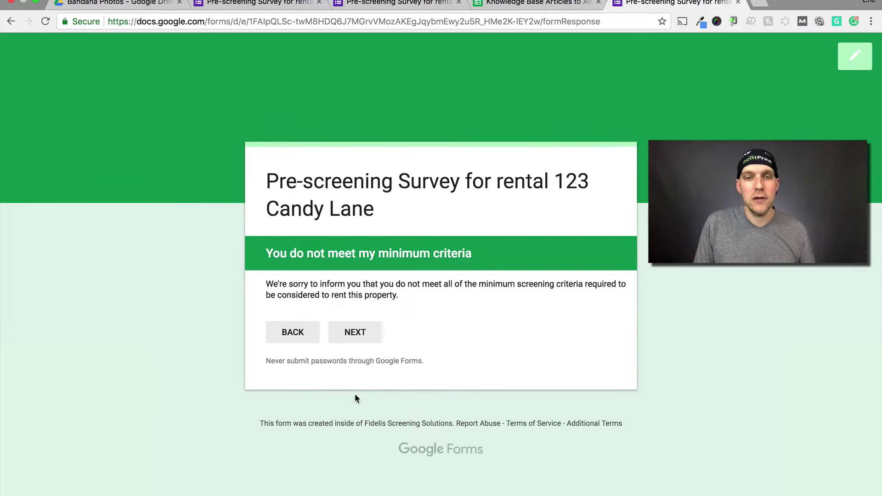
left_click(300, 339)
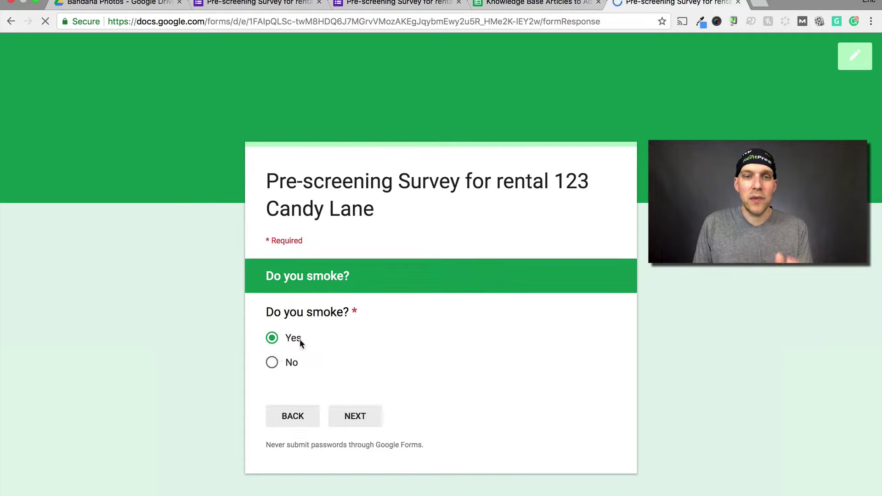
left_click(272, 364)
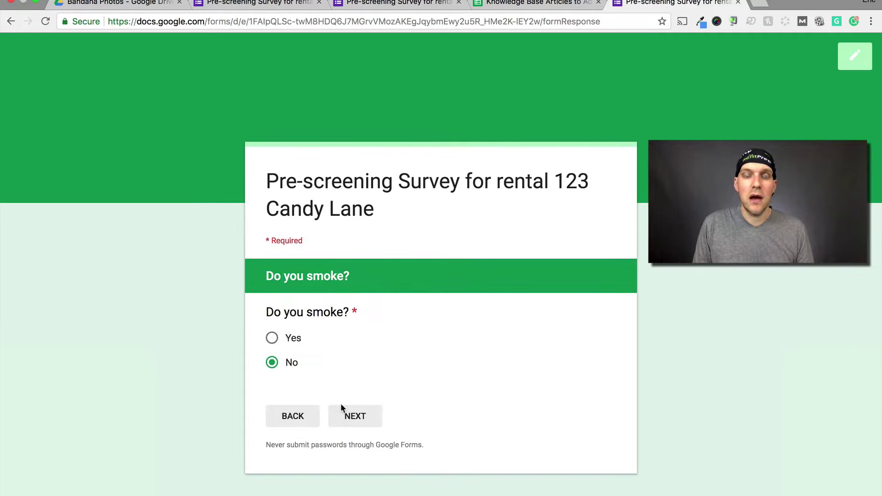
- Test the income question: No I do not rejects, Yes I do reaches Congratulations
left_click(349, 420)
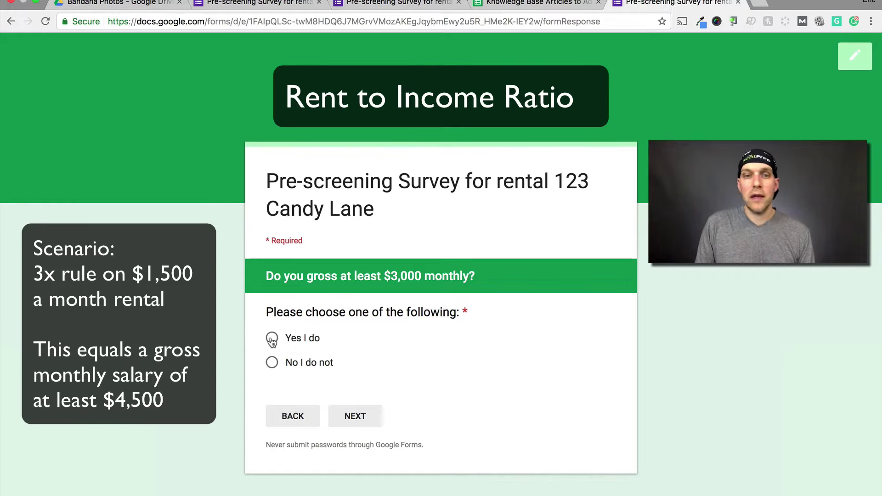
left_click(272, 363)
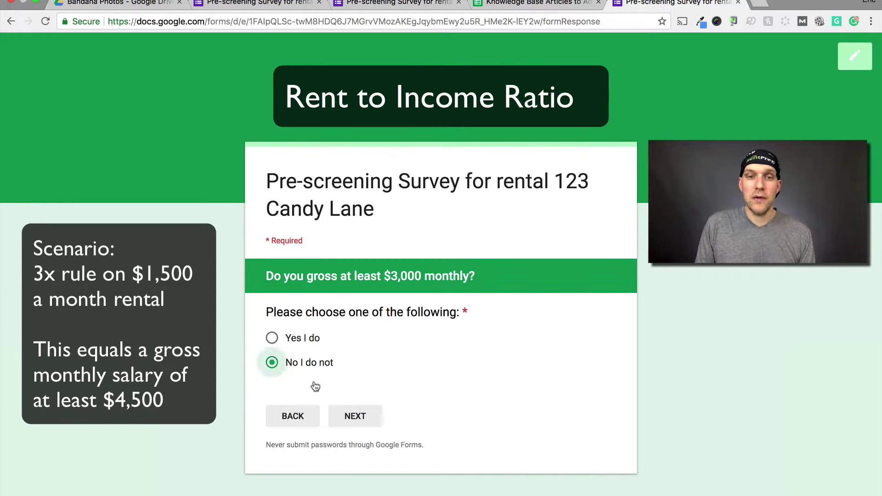
left_click(373, 422)
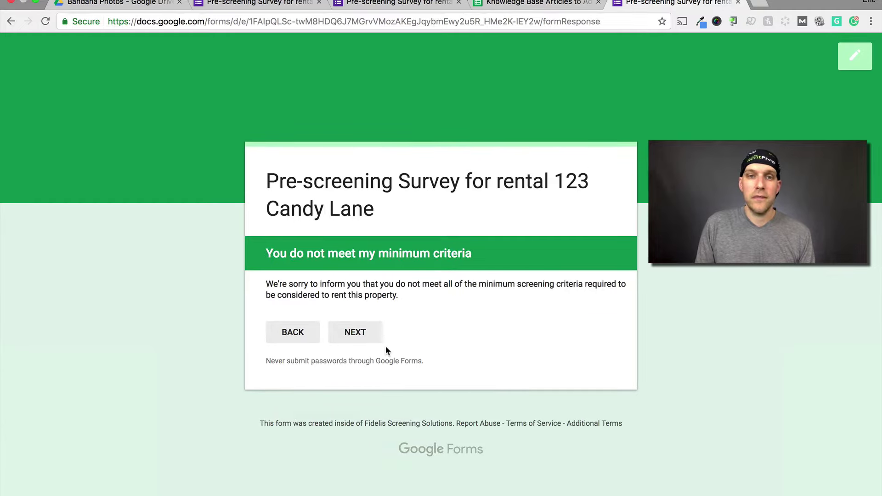
left_click(291, 331)
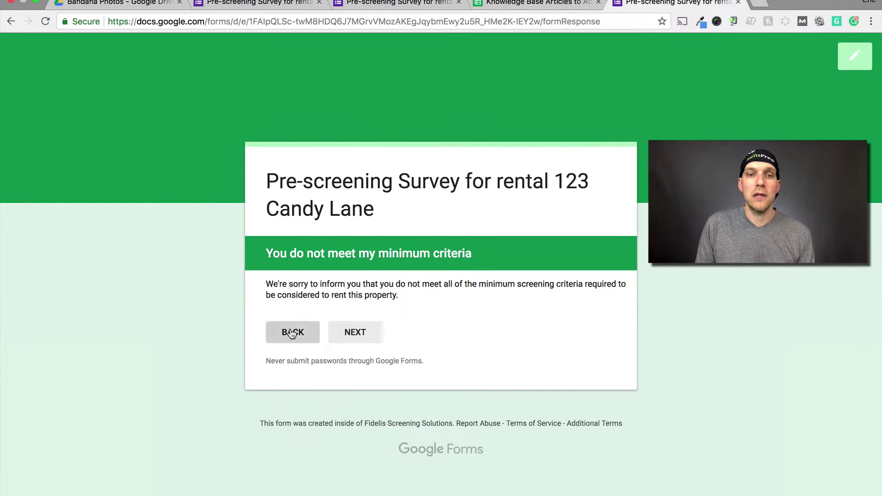
left_click(273, 338)
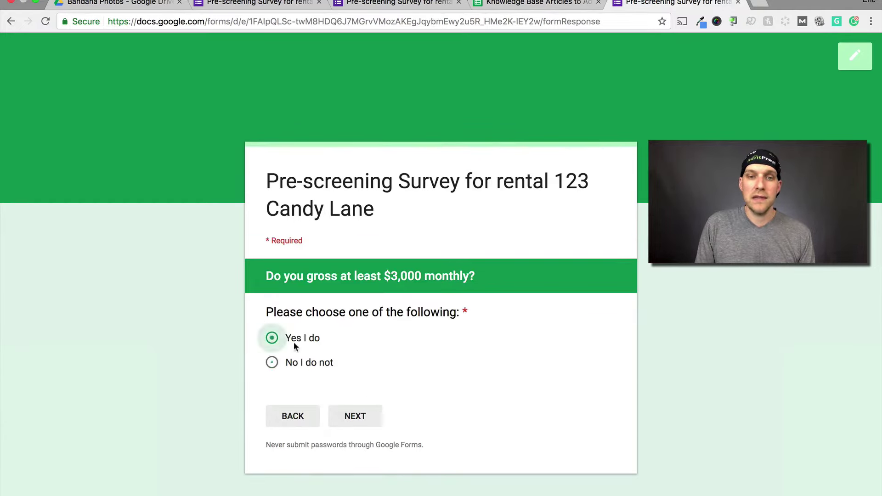
left_click(356, 417)
scroll(532, 403, "down", 3)
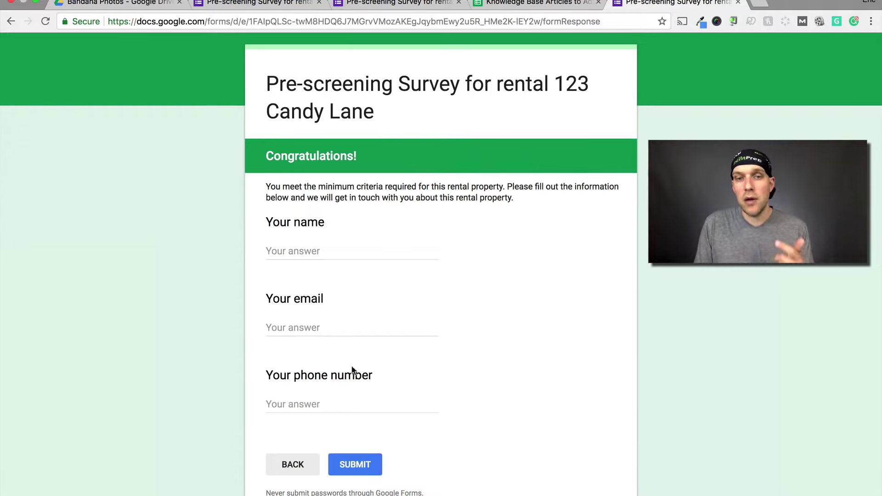
- Fill in a test name, email address and phone number, then submit the response
left_click(322, 251)
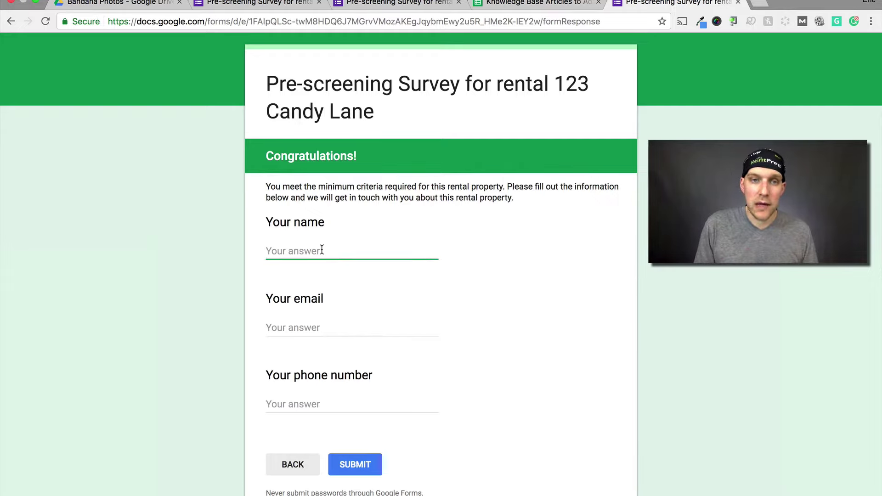
type("Eric Testing")
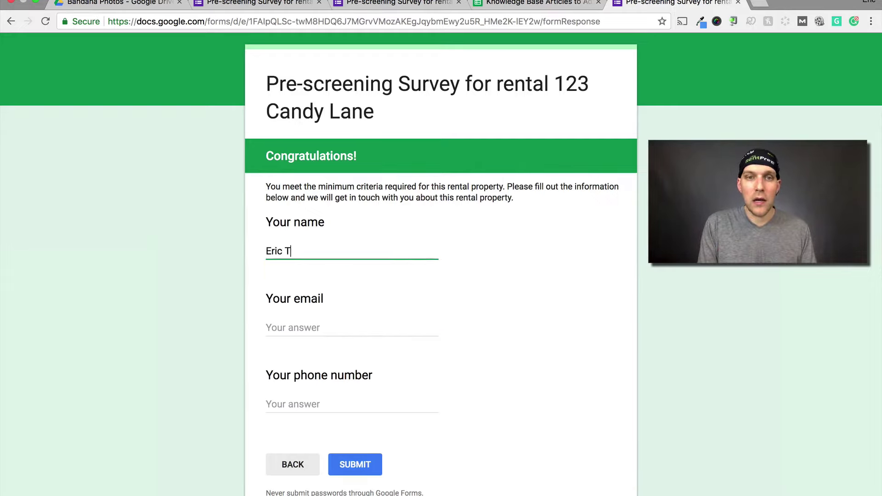
key("Tab")
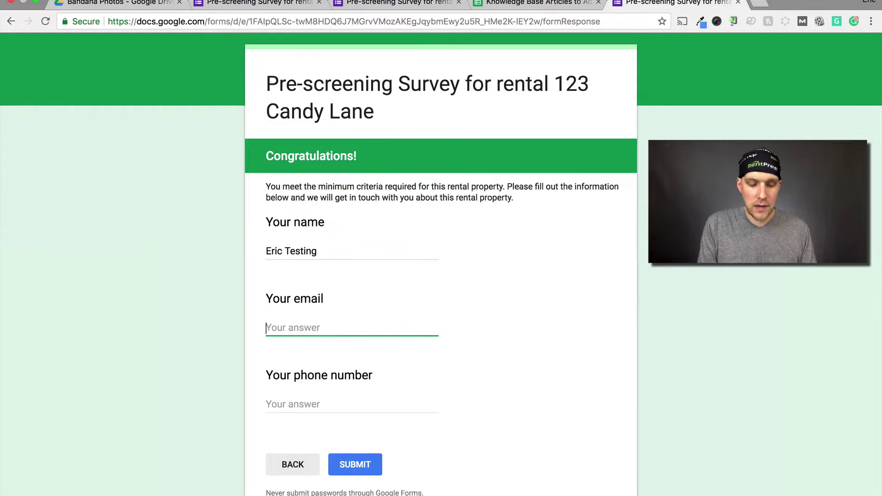
type("test@gmail.com")
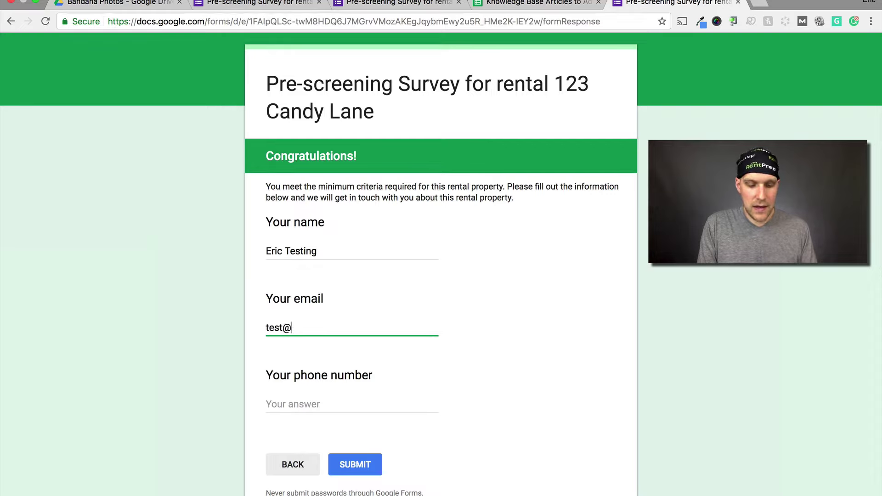
key("Tab")
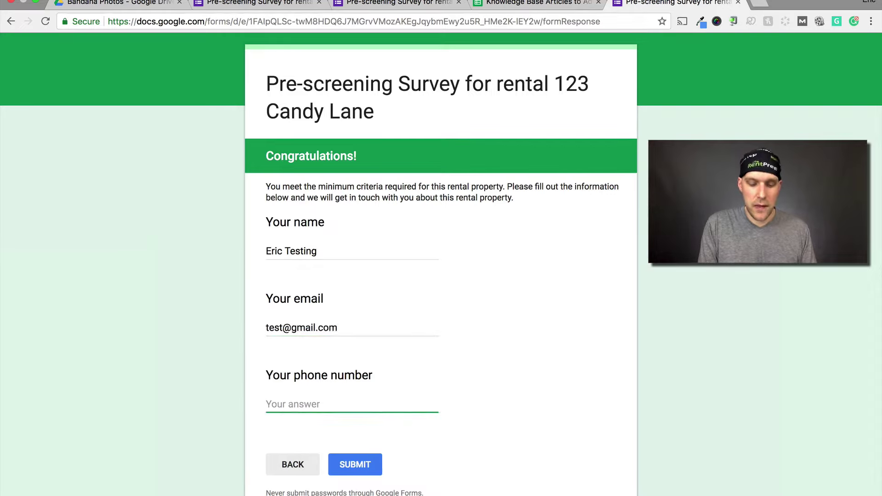
type("999")
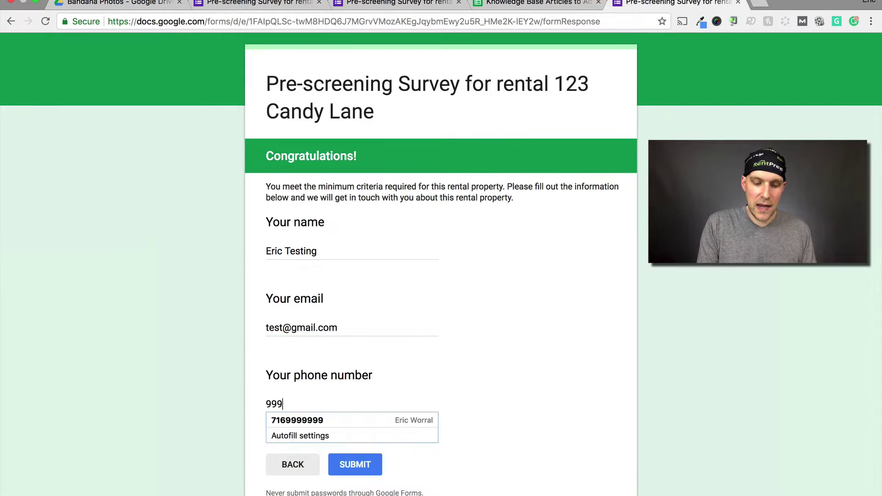
type("8887766")
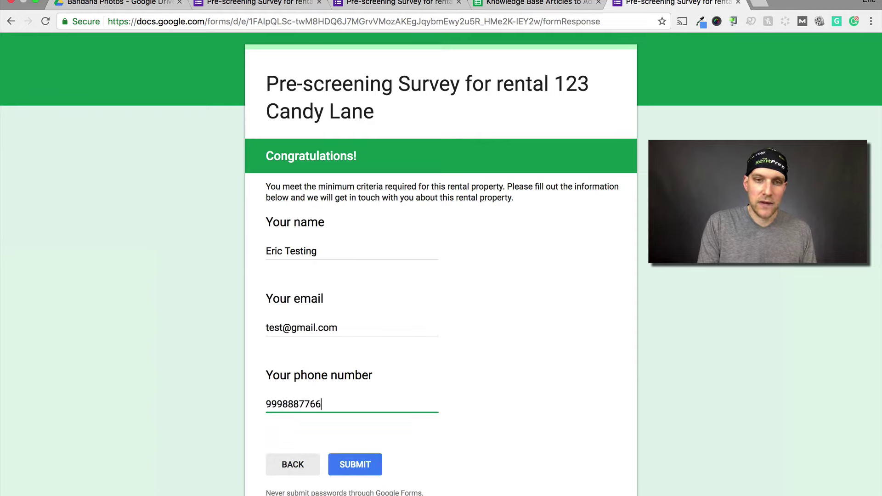
left_click(347, 466)
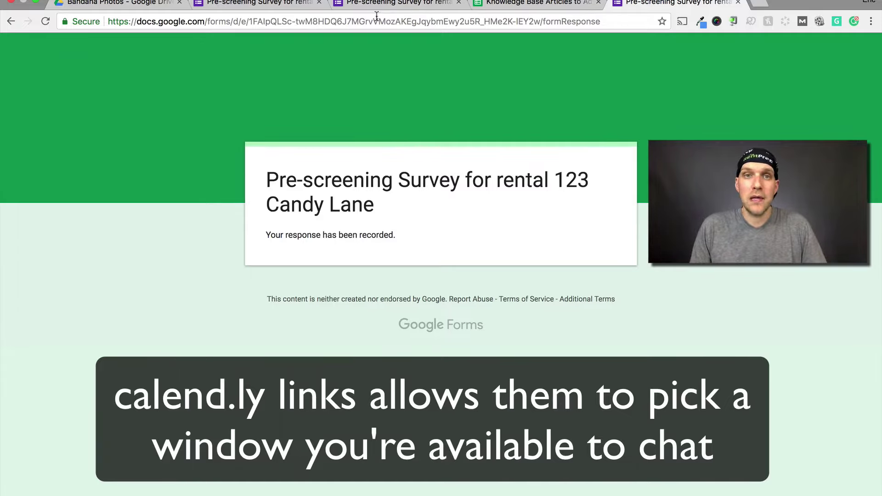
- In the editor, view the 2 responses individually and open the linked responses spreadsheet
left_click(264, 5)
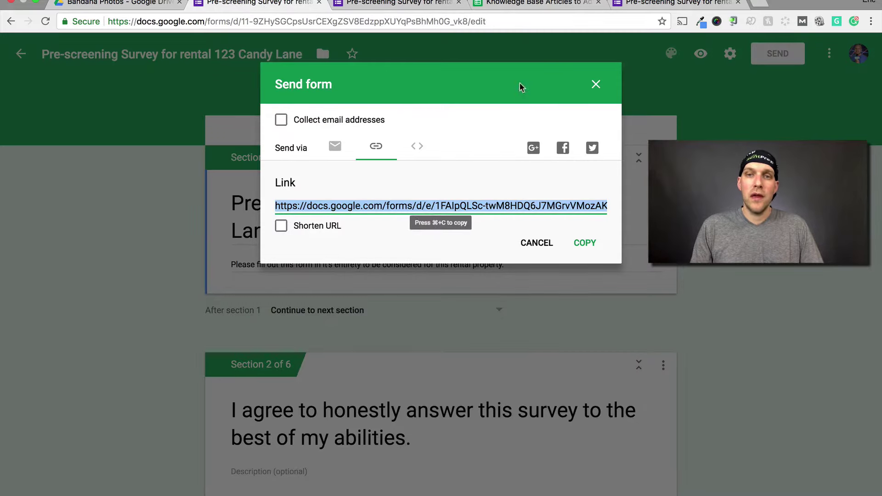
left_click(596, 84)
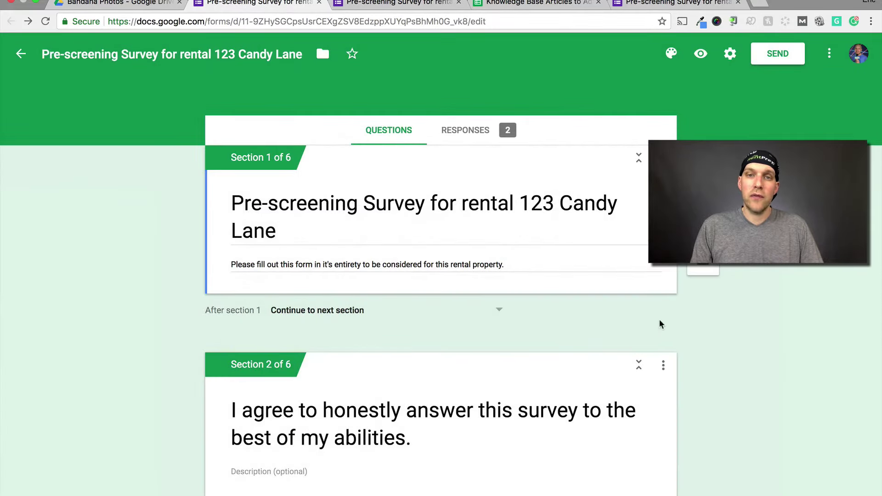
left_click(458, 132)
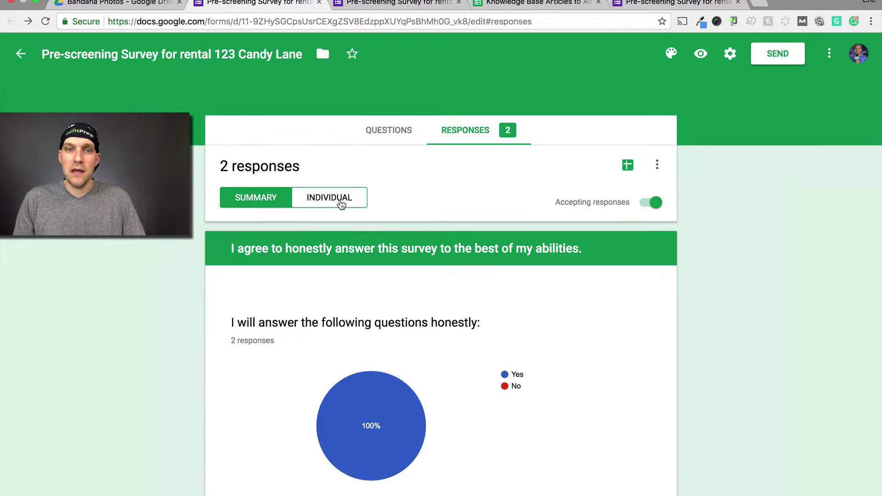
left_click(341, 205)
scroll(535, 304, "down", 10)
scroll(535, 307, "down", 8)
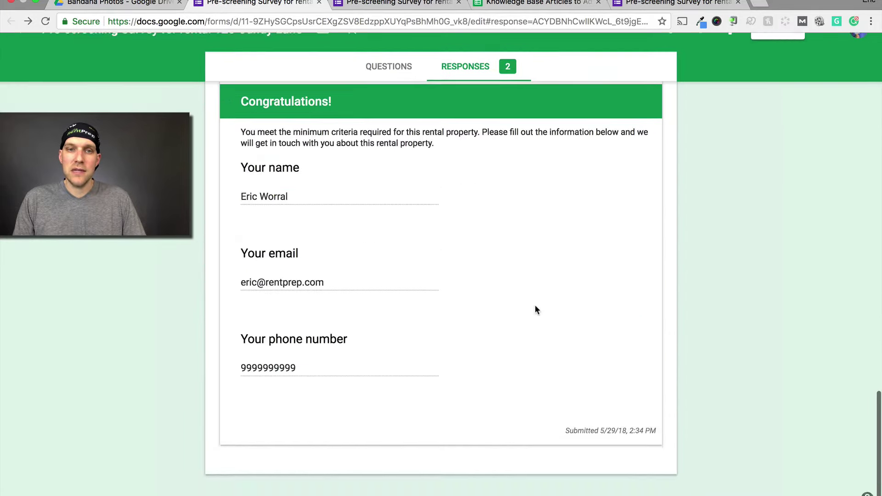
scroll(536, 308, "up", 20)
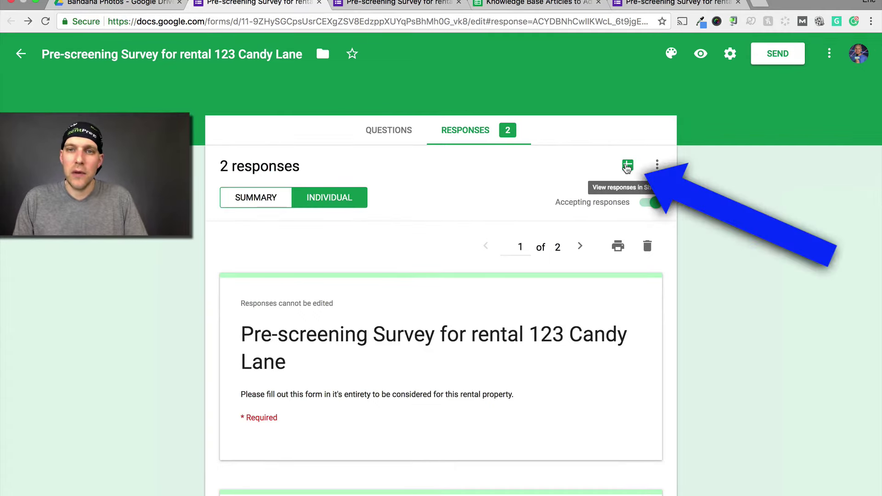
left_click(627, 167)
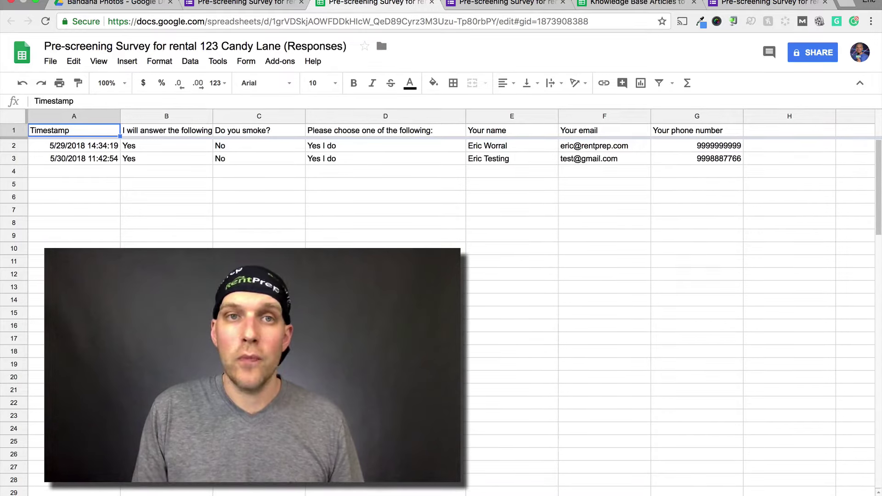
- Leave the form's Questions view and switch to the Bandana Photos folder in Google Drive
left_click(252, 4)
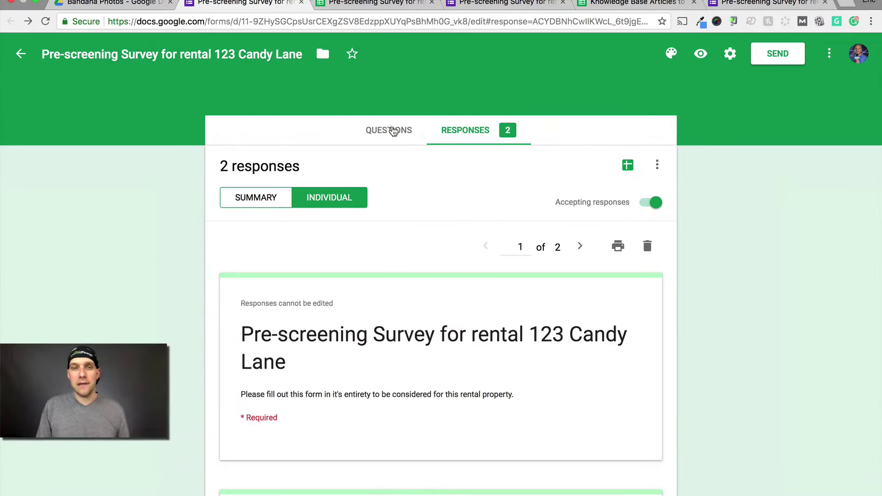
left_click(395, 131)
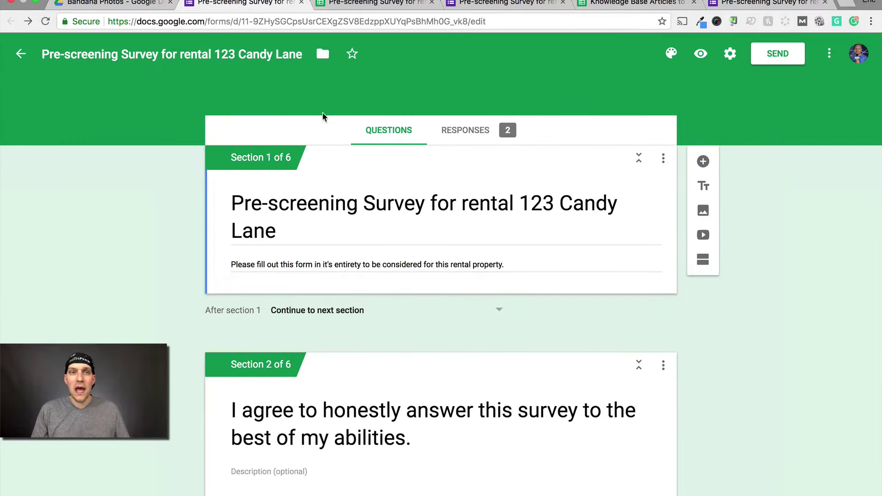
left_click(73, 3)
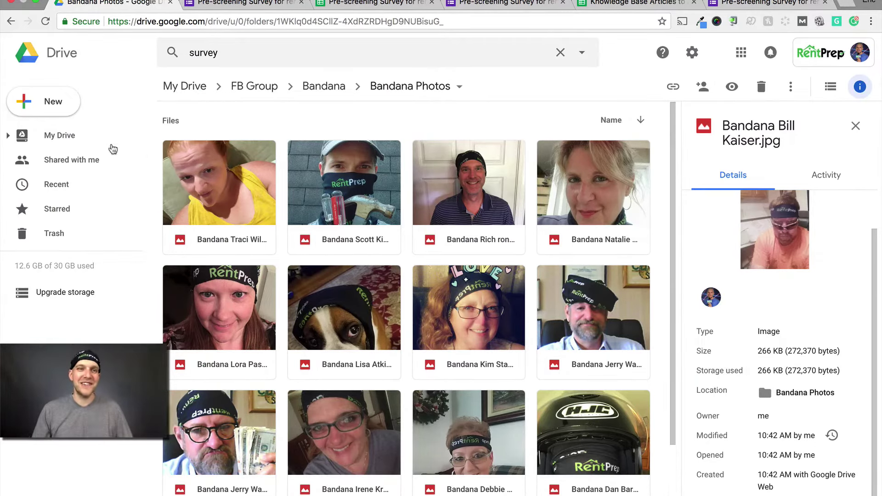
- Create a blank Google Form from Drive's New > More menu
left_click(38, 109)
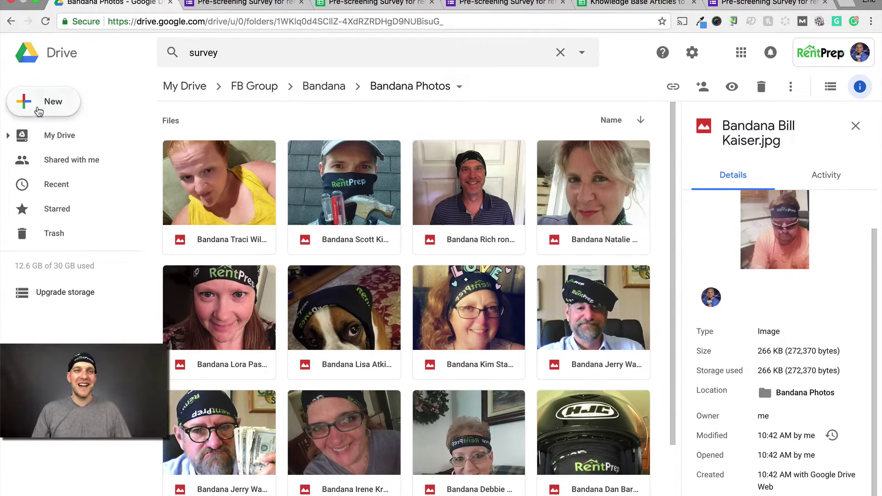
left_click(88, 72)
left_click(49, 109)
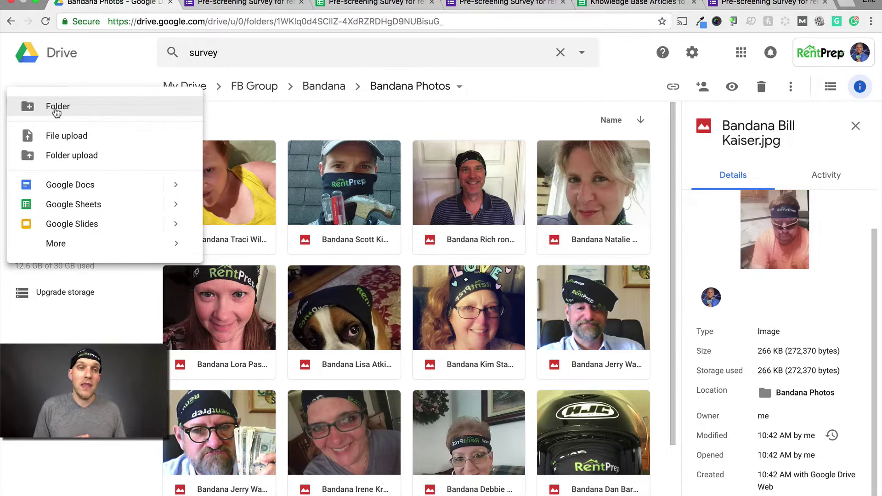
left_click(93, 68)
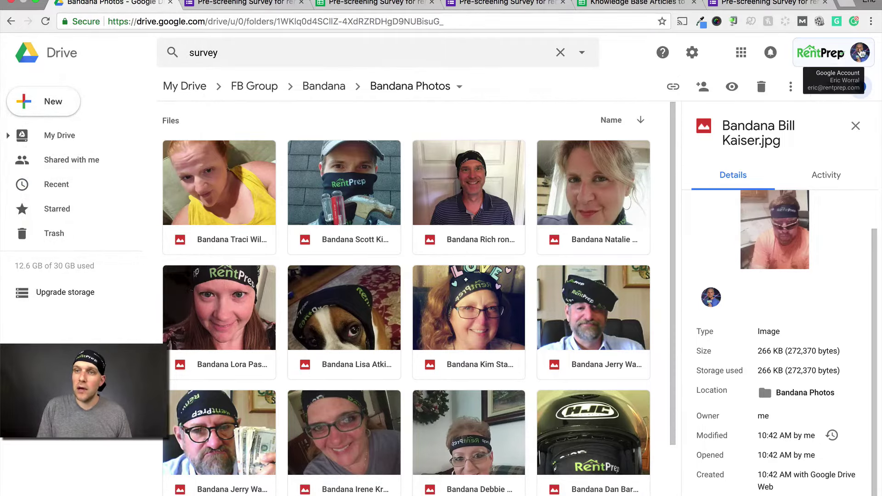
left_click(50, 103)
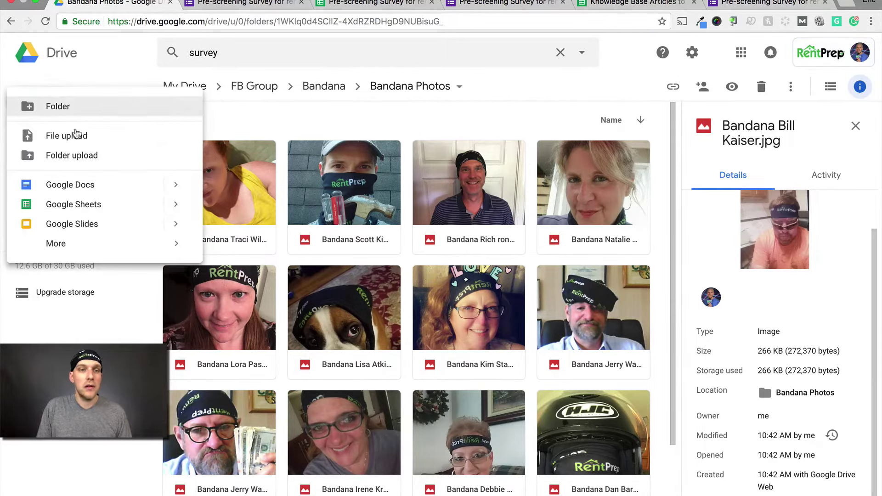
mouse_move(60, 246)
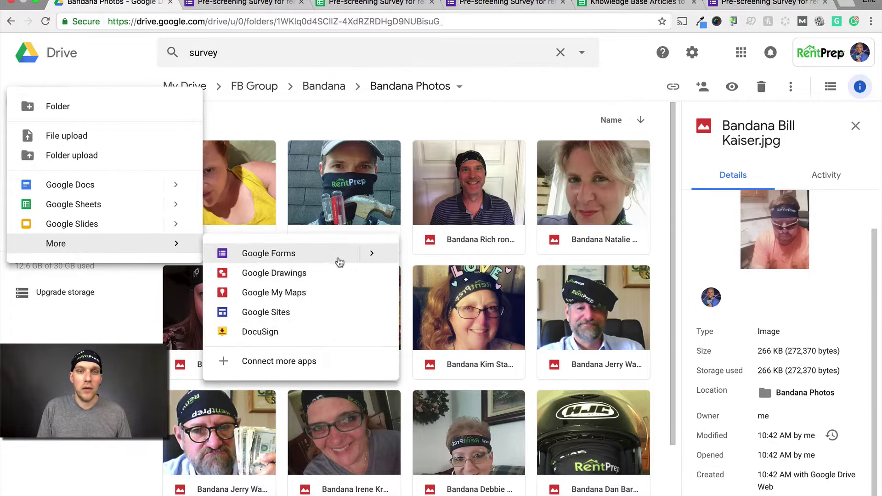
left_click(314, 257)
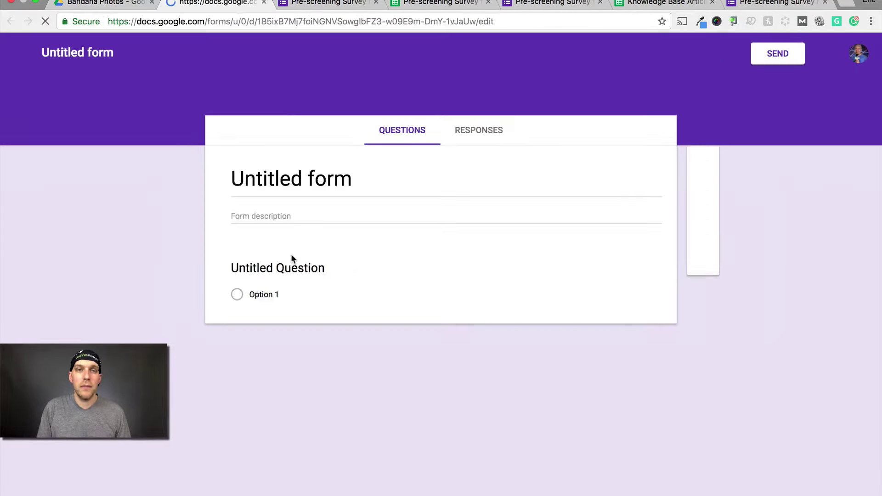
- Give the new untitled form a green theme colour
left_click(321, 5)
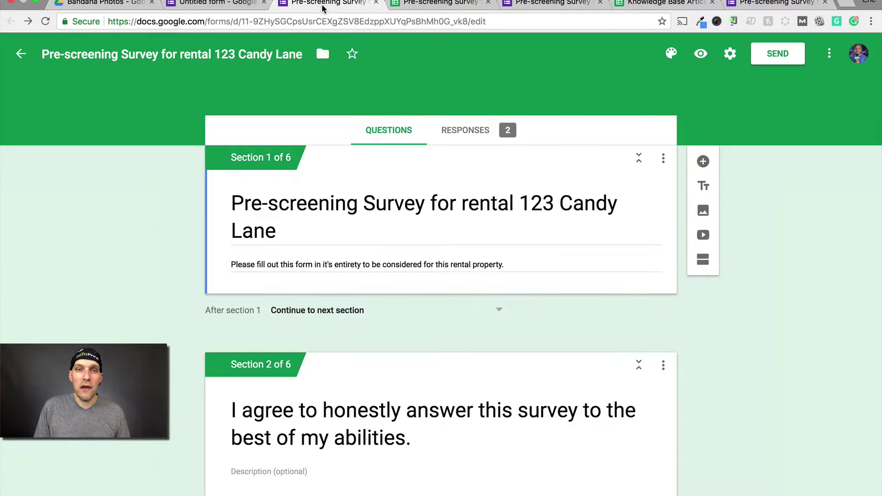
left_click(245, 6)
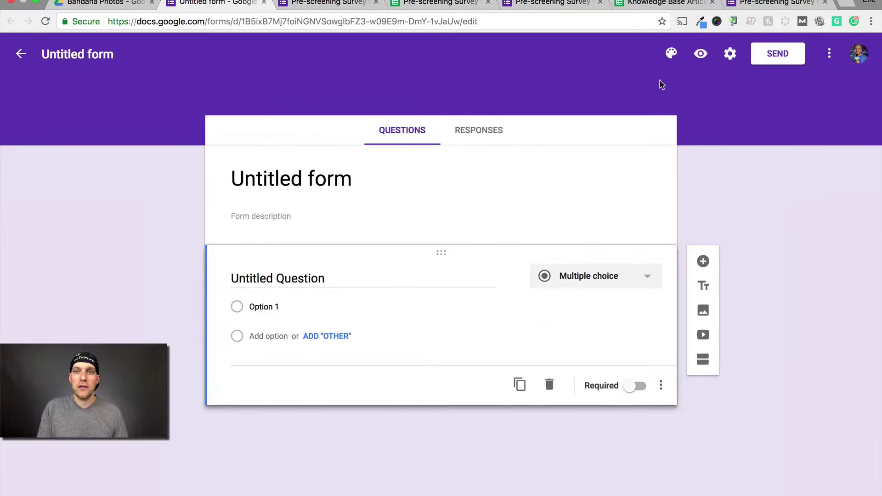
left_click(669, 56)
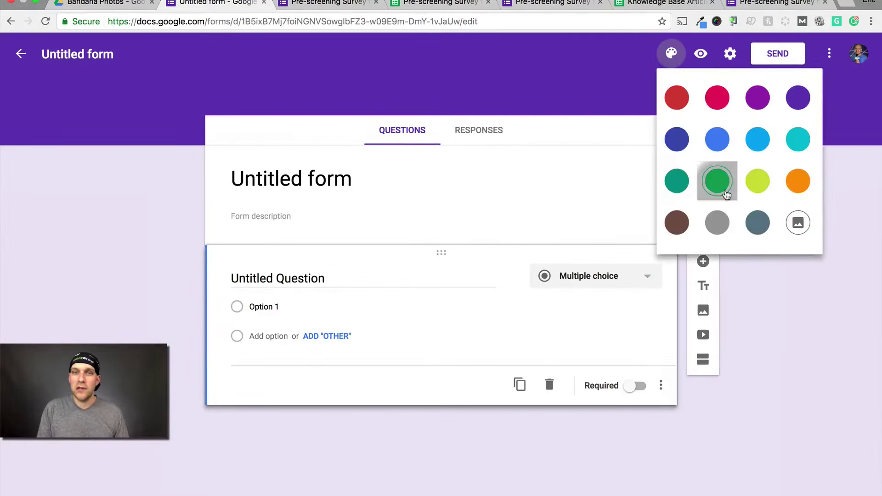
left_click(721, 189)
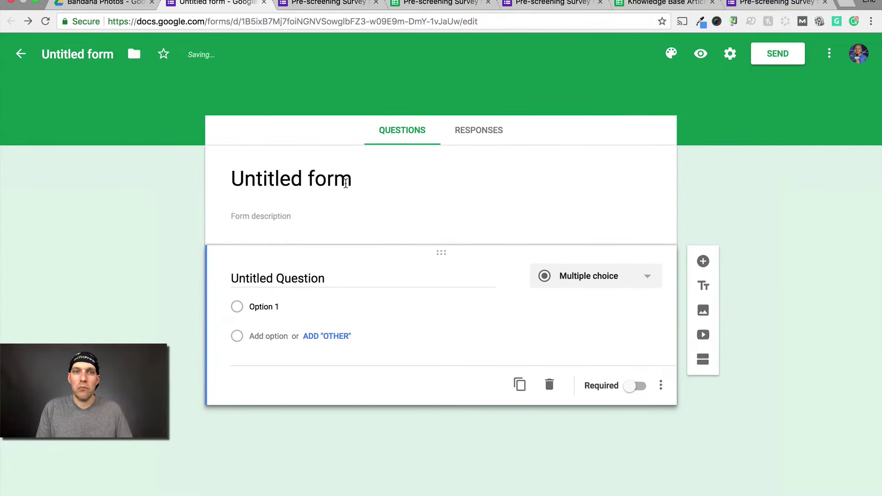
- Paste the original's title 'Pre-screening Survey for rental 123 Candy Lane' into the new form
left_click(317, 15)
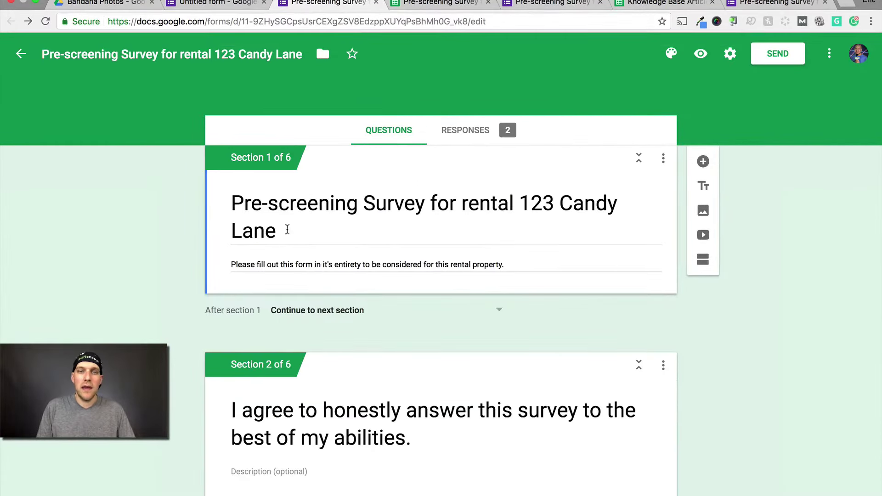
triple_click(247, 207)
key("super+c")
left_click(228, 5)
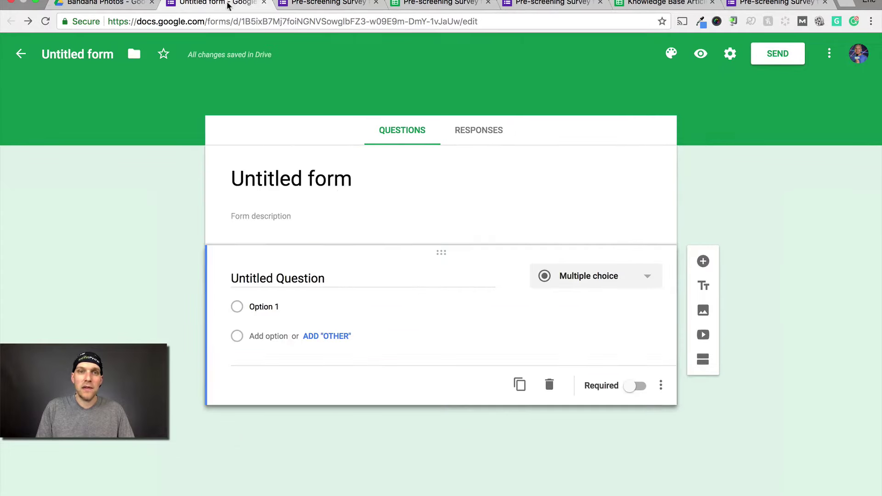
triple_click(329, 174)
key("super+v")
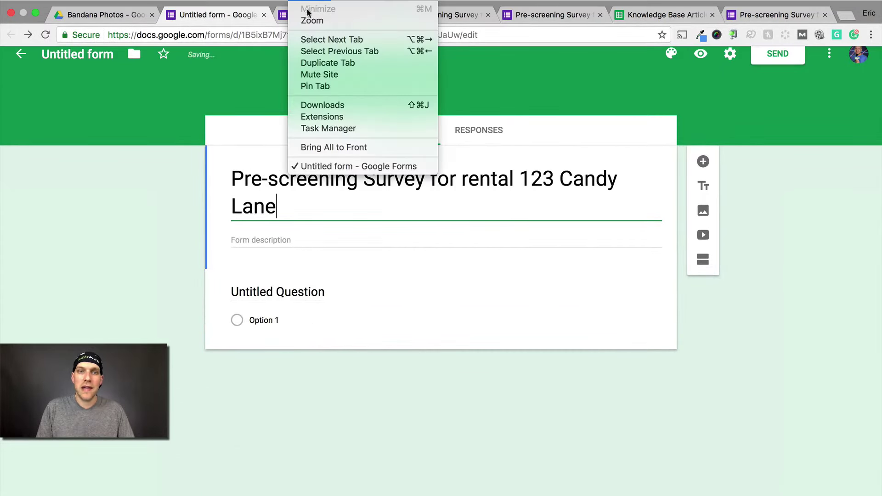
key("super+alt+Right")
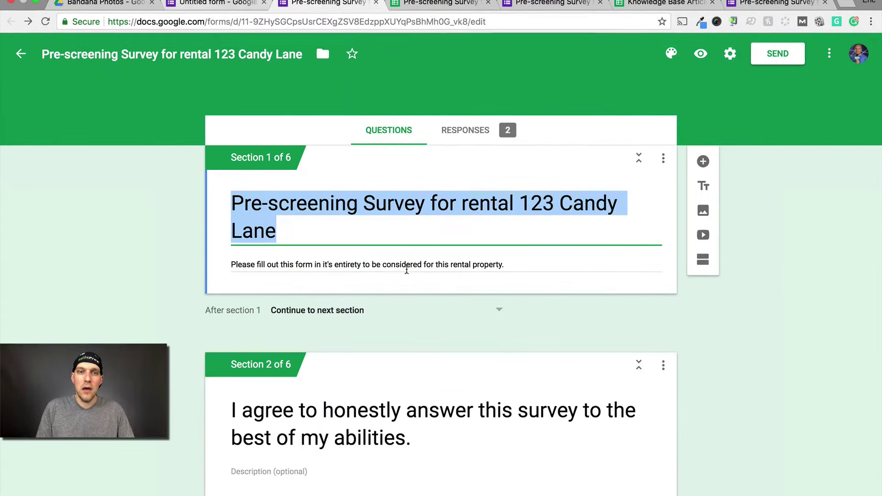
triple_click(410, 263)
key("super+c")
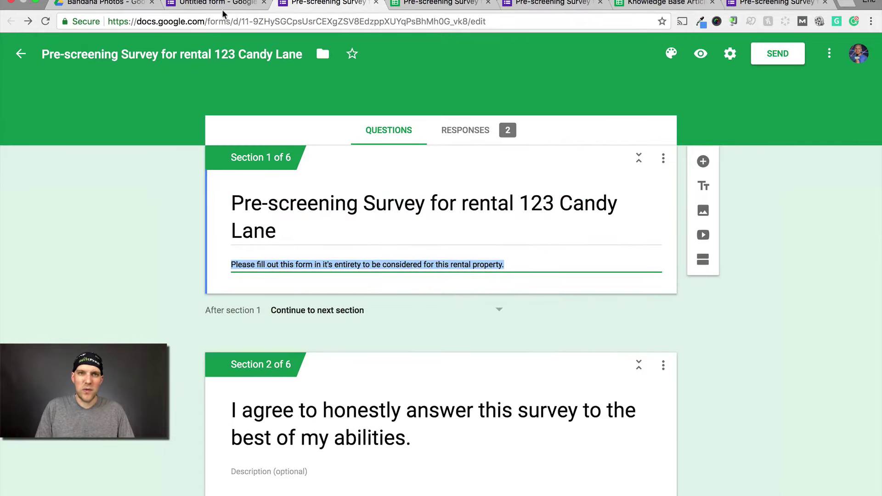
- Paste the original survey's description line into the new form's description
left_click(220, 4)
left_click(260, 236)
key("super+v")
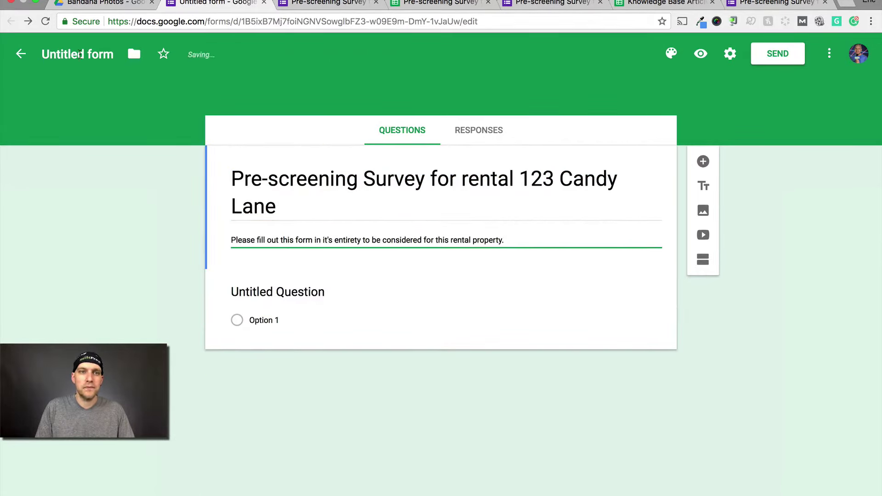
- Rename the new form file to 'Example Pre-Screening form'
left_click_drag(80, 55, 76, 52)
triple_click(77, 52)
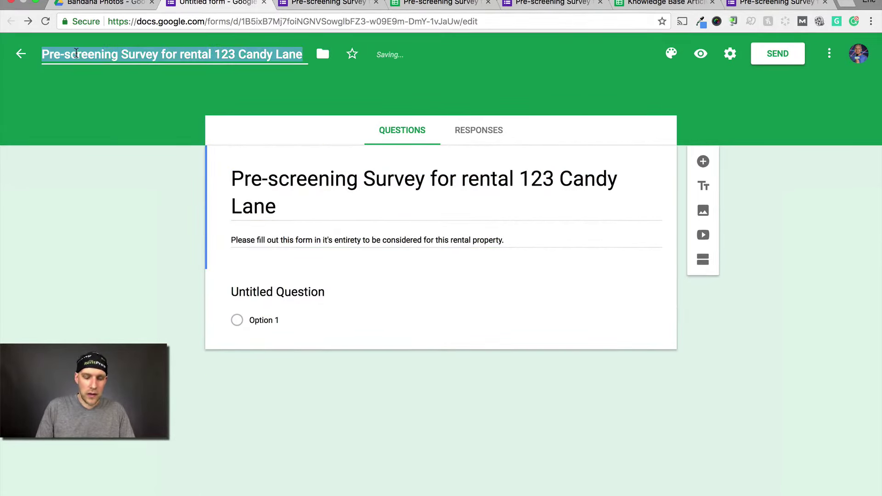
type("Example")
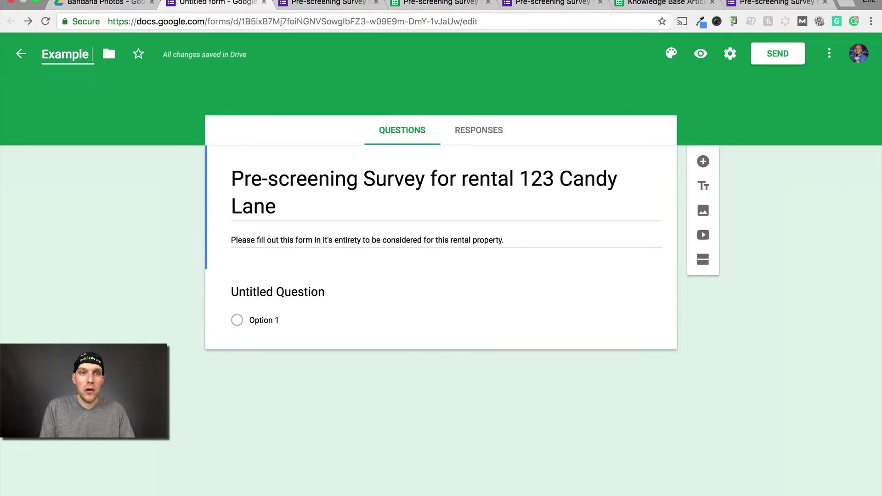
type(" Pre-Scr")
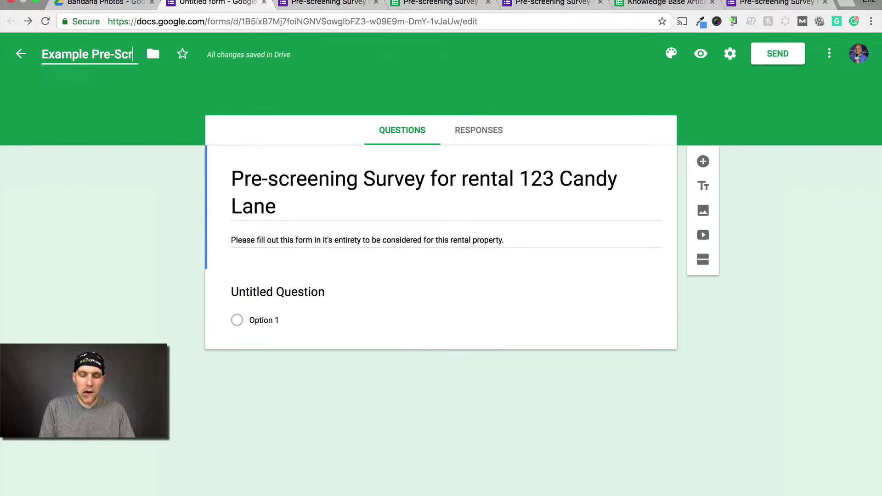
type("eenign For")
key("BackSpace")
key("BackSpace")
key("BackSpace")
key("BackSpace")
key("BackSpace")
key("BackSpace")
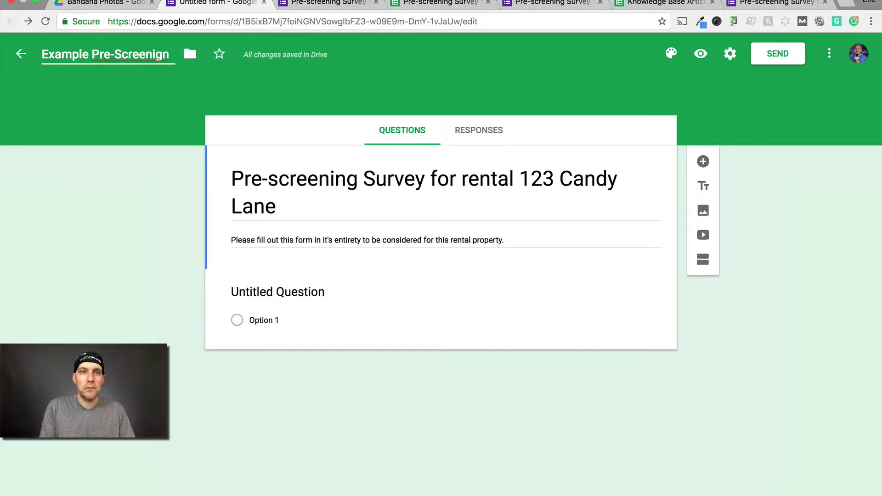
type("ng form")
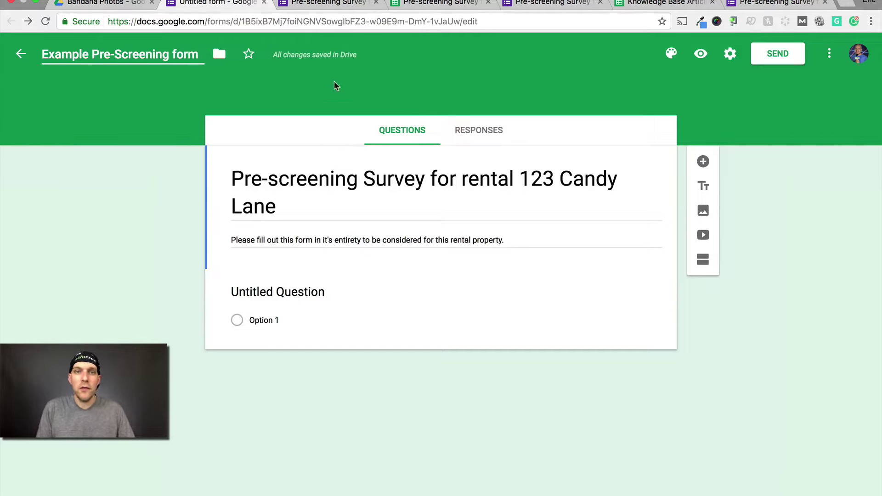
left_click(323, 5)
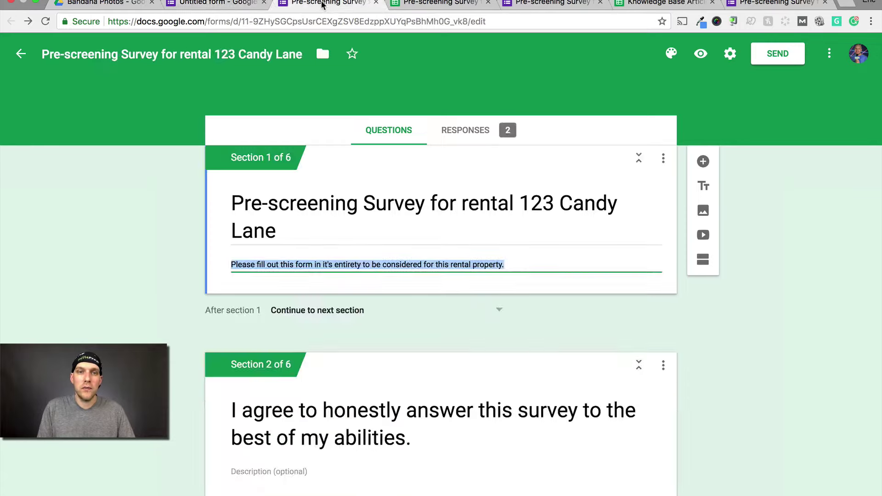
- Delete the blank Untitled Question from the Example Pre-Screening form
left_click(194, 7)
left_click(348, 293)
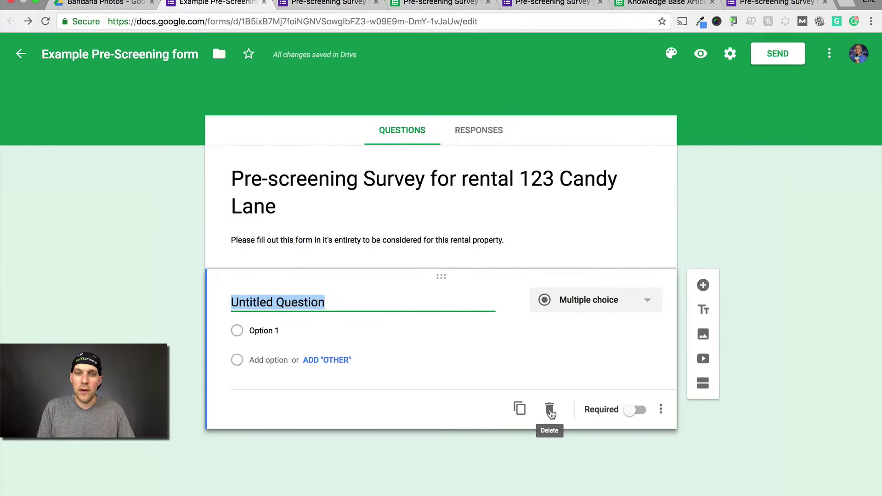
left_click(549, 409)
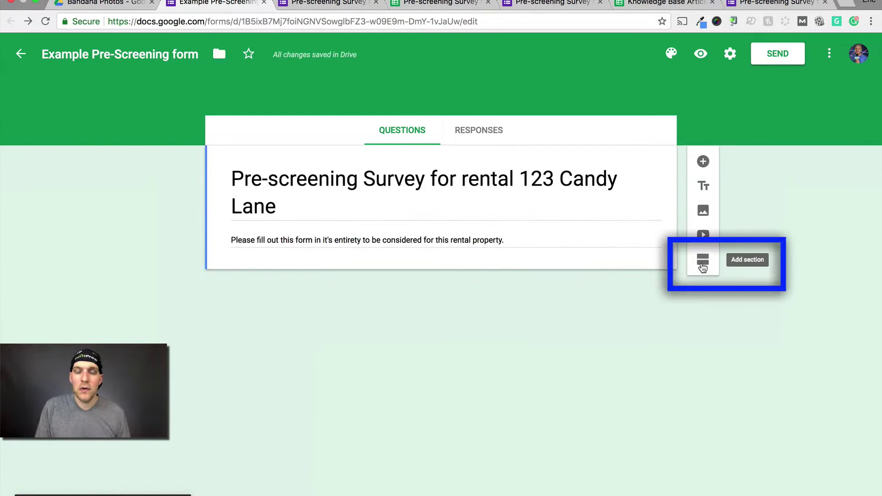
left_click(335, 9)
left_click(570, 7)
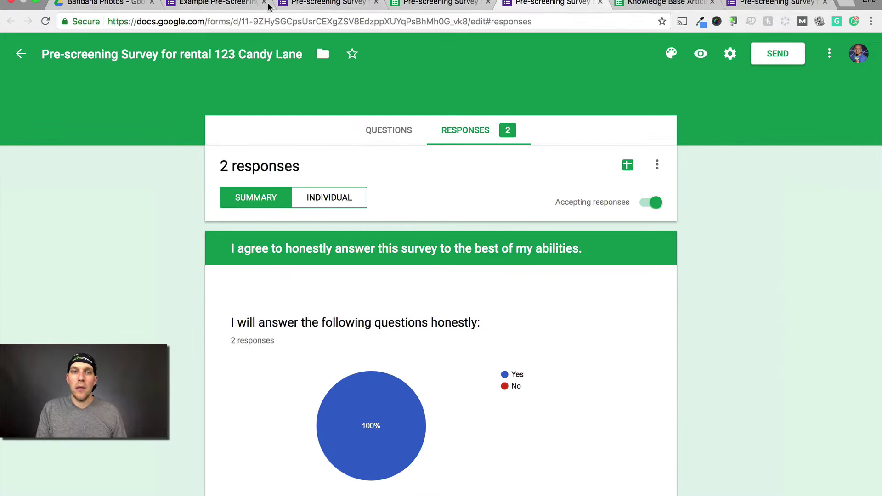
left_click(222, 9)
- Add a second section titled with the original honesty statement from Section 2
left_click(703, 258)
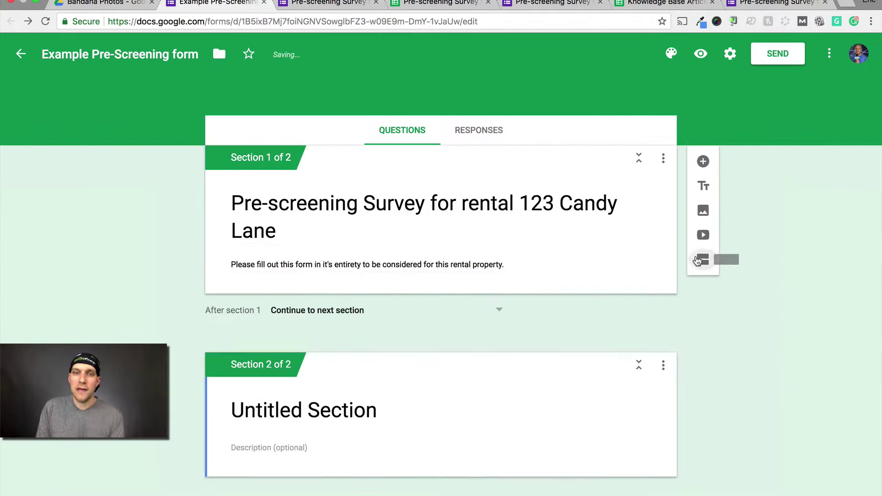
left_click(325, 4)
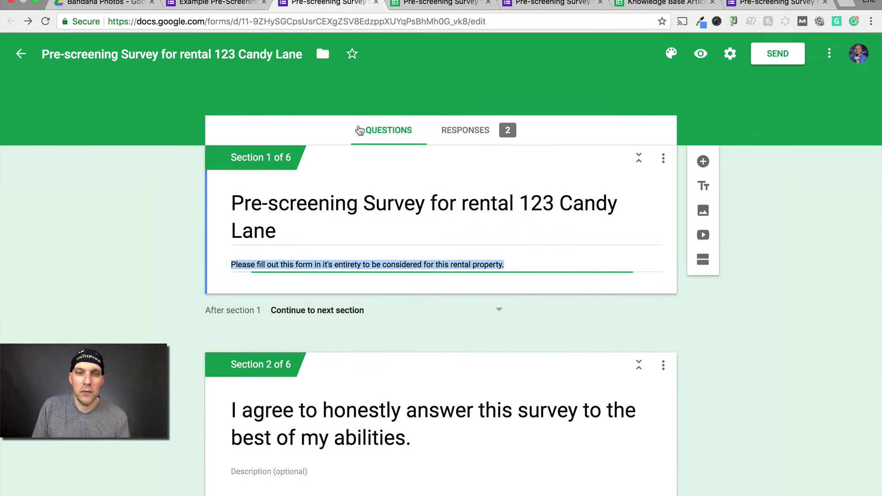
left_click(248, 393)
key("ctrl+c")
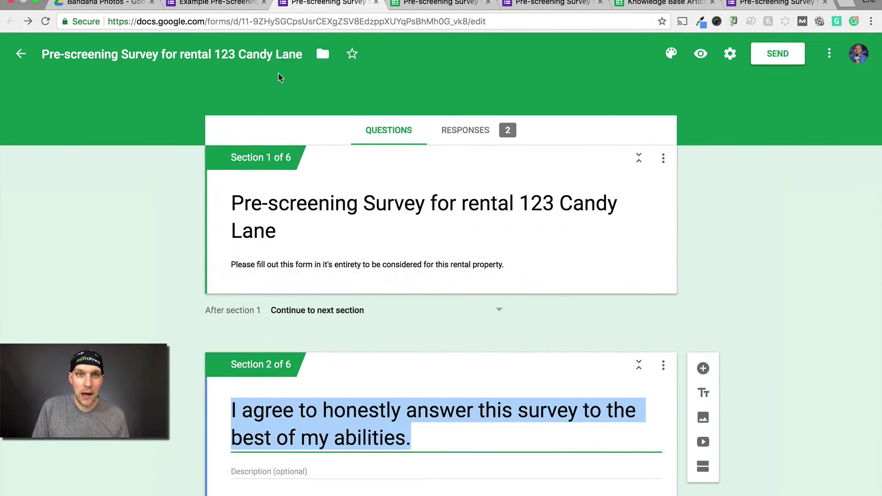
left_click(216, 4)
left_click(301, 405)
key("ctrl+v")
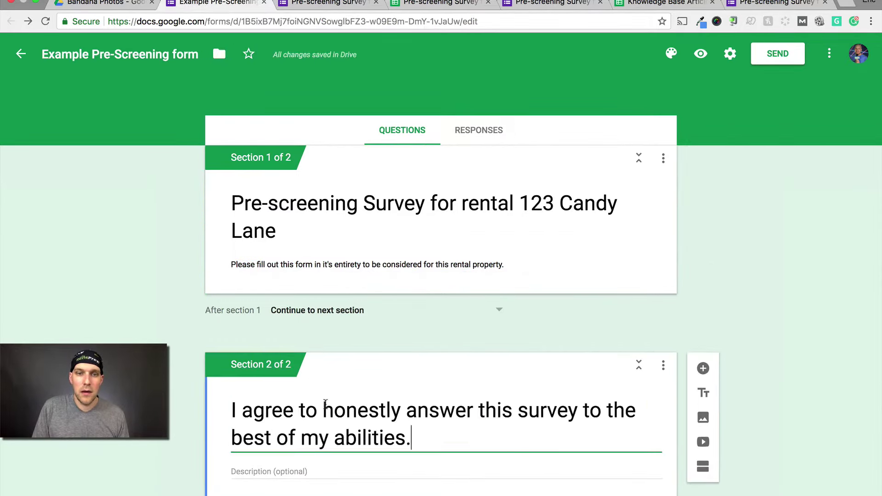
left_click(331, 5)
scroll(395, 292, "down", 4)
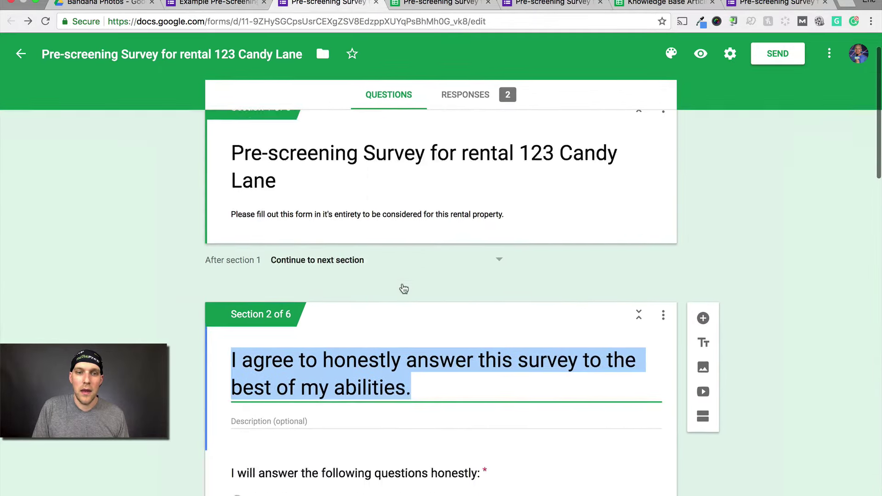
key("ctrl+shift+Tab")
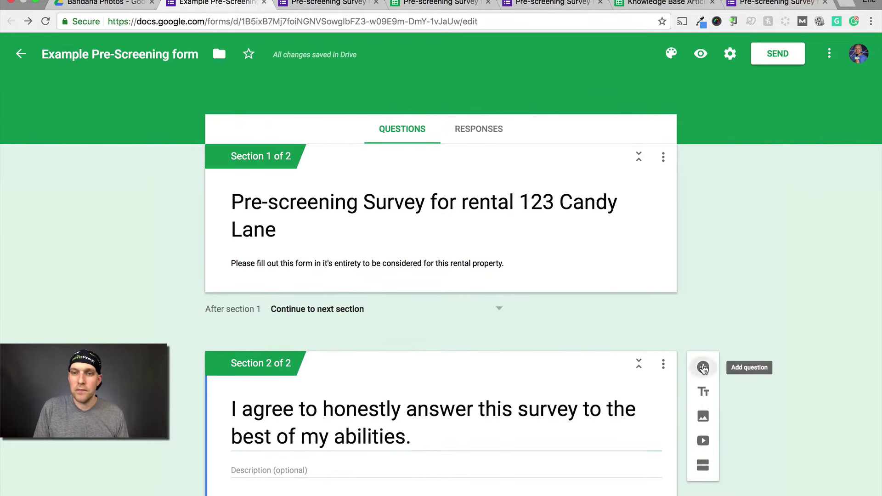
- Add a question titled 'I will answer the following questions honestly:', copied from the original
left_click(703, 367)
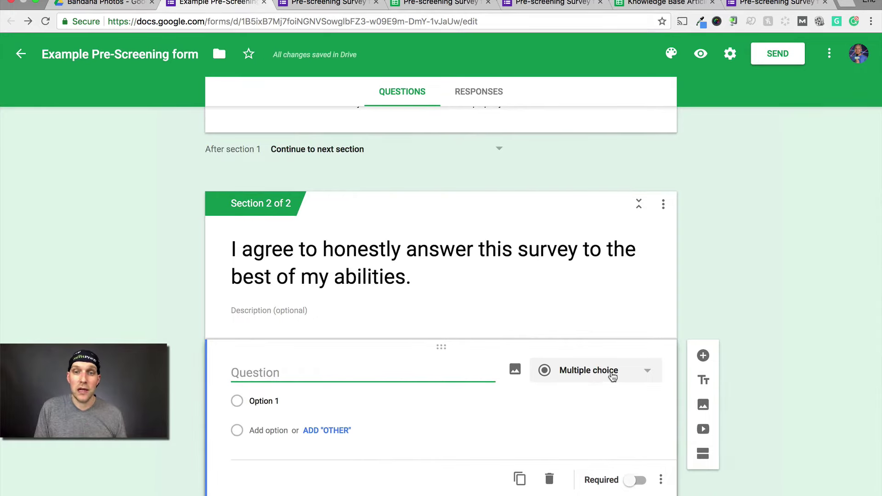
left_click(312, 5)
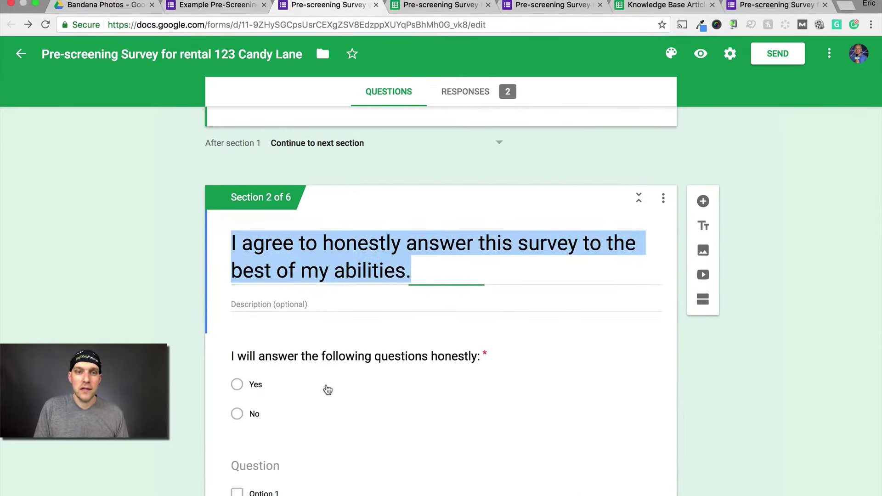
left_click(481, 360)
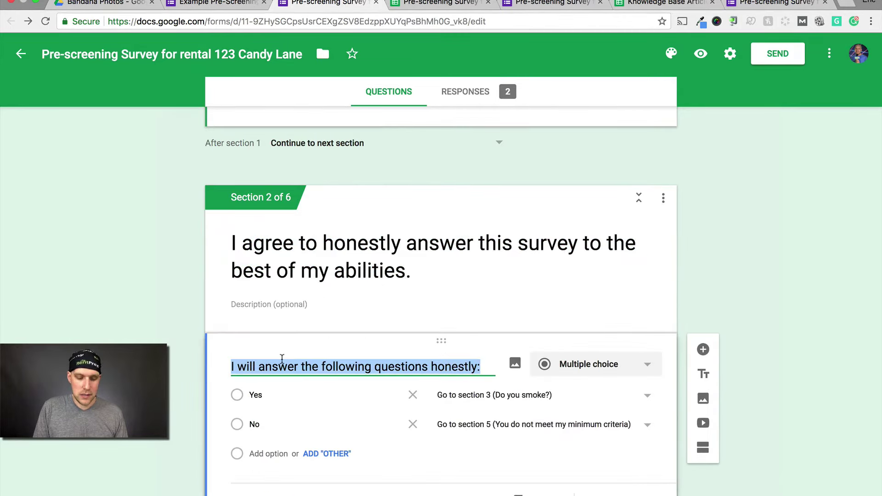
key("ctrl+c")
left_click(216, 3)
key("ctrl+v")
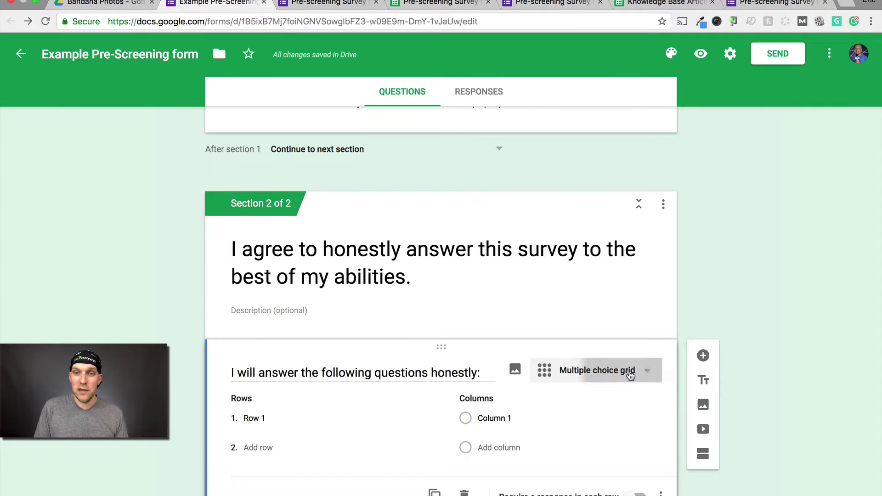
- Make it multiple choice with options 'Yes I will' and 'No I won't'
left_click(621, 374)
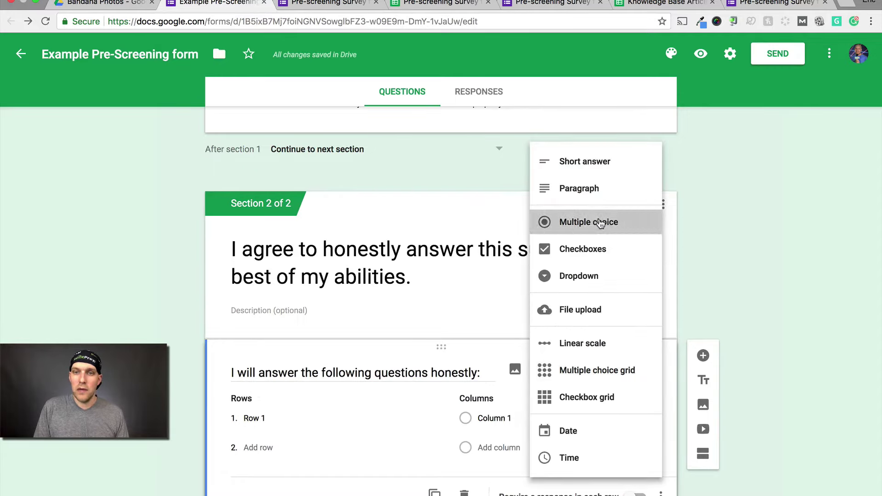
left_click(598, 223)
left_click(257, 403)
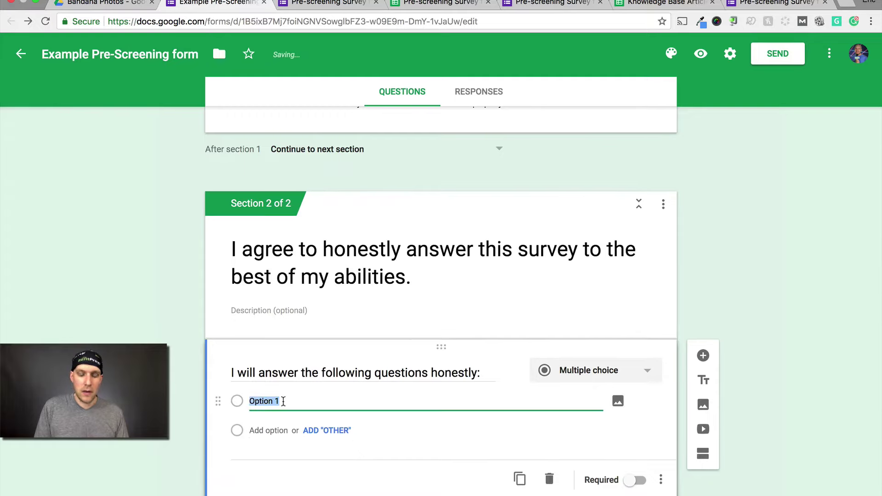
type("Yes")
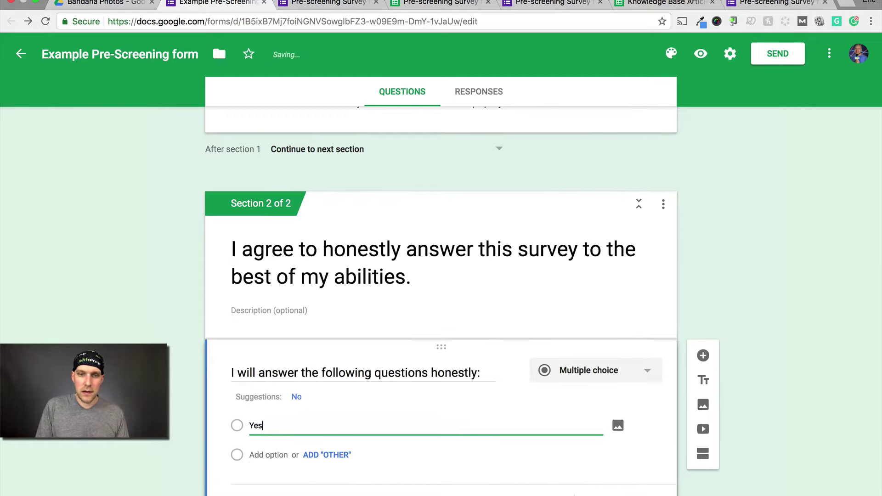
type(" I will")
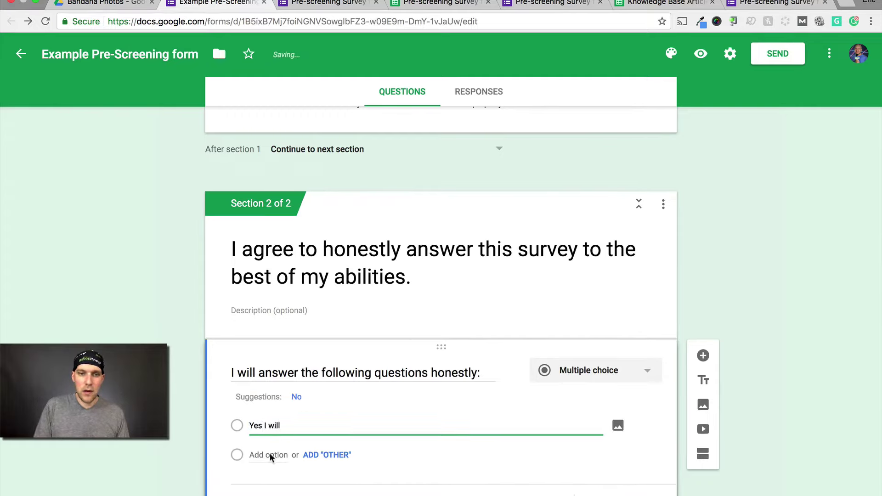
left_click(269, 455)
type("N")
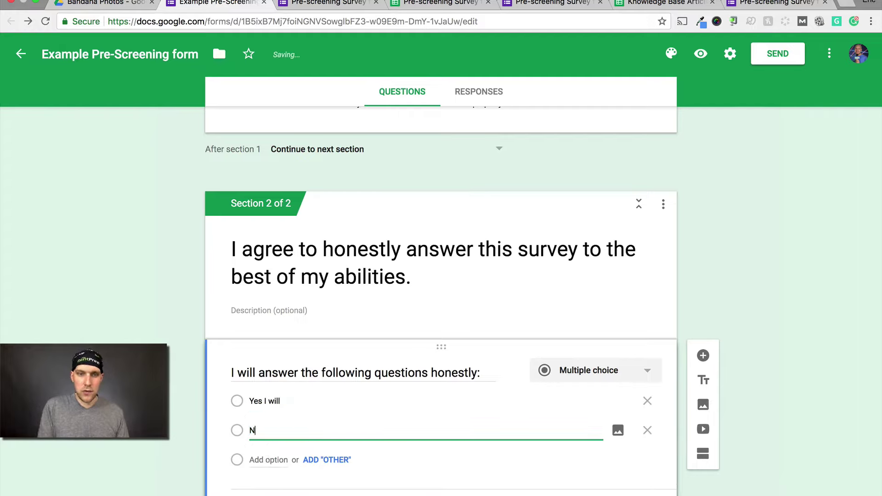
type("o I")
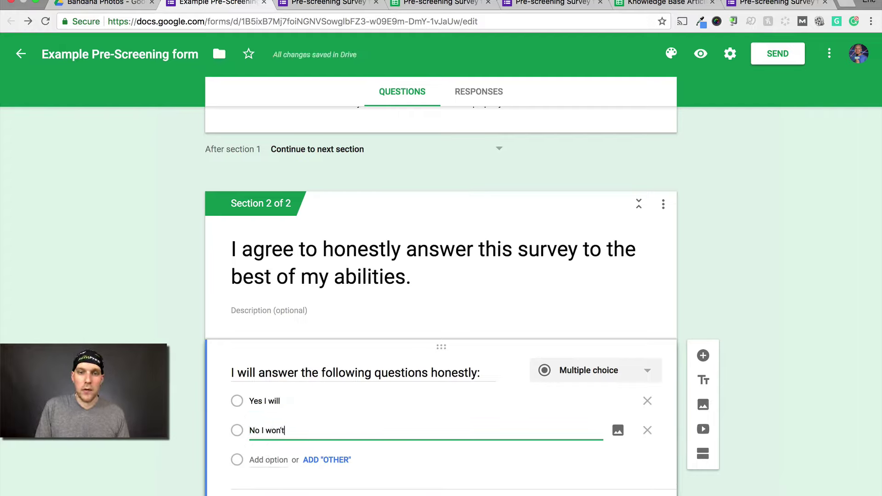
type(" won't")
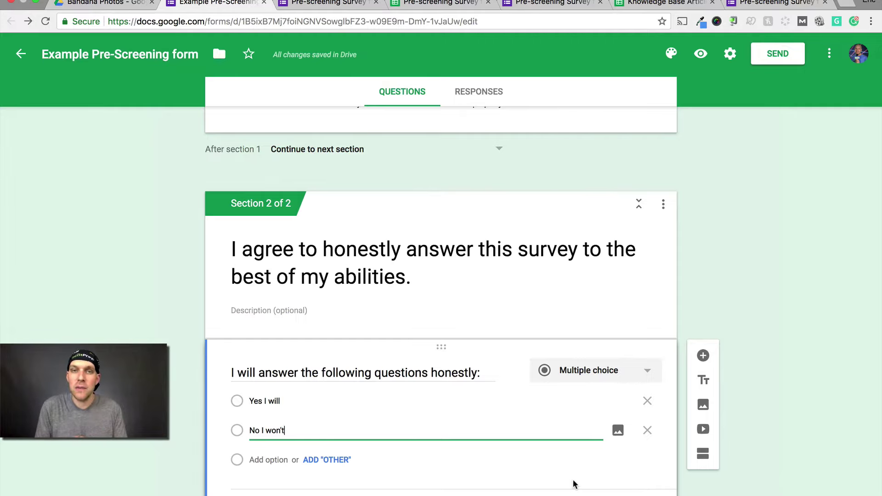
- Switch on Required for the section 2 honesty yes/no question
scroll(574, 484, "down", 2)
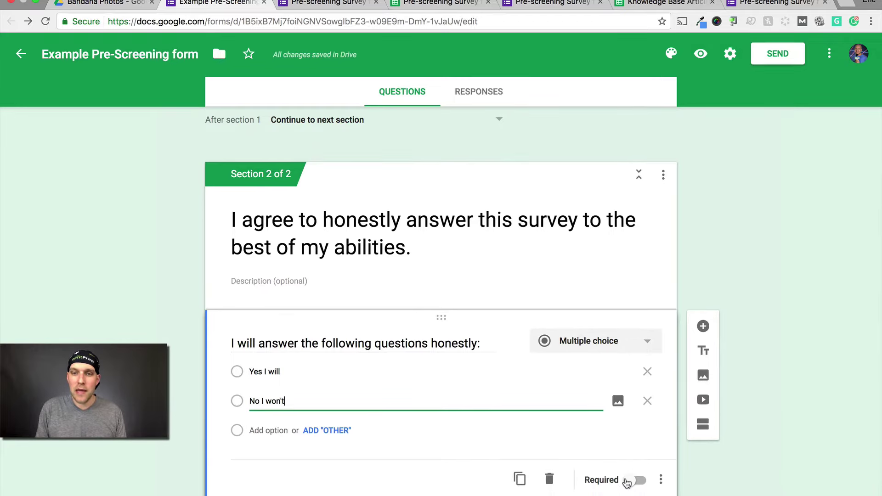
left_click(632, 482)
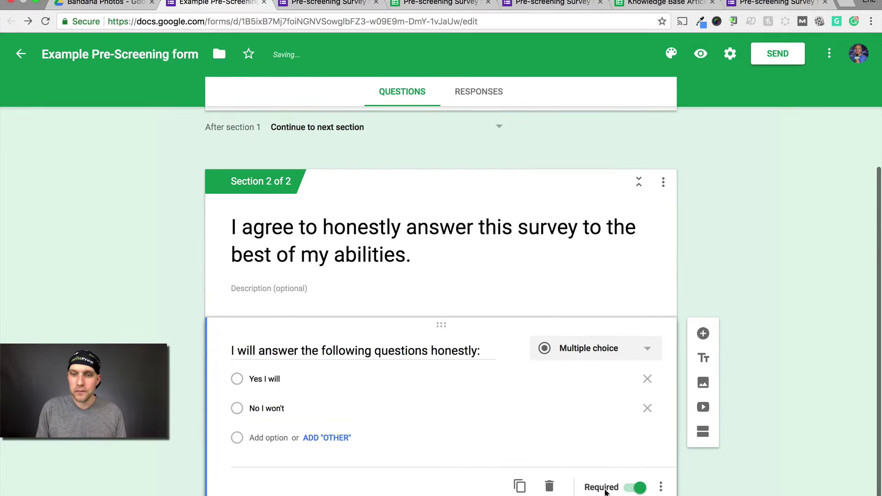
scroll(694, 487, "down", 1)
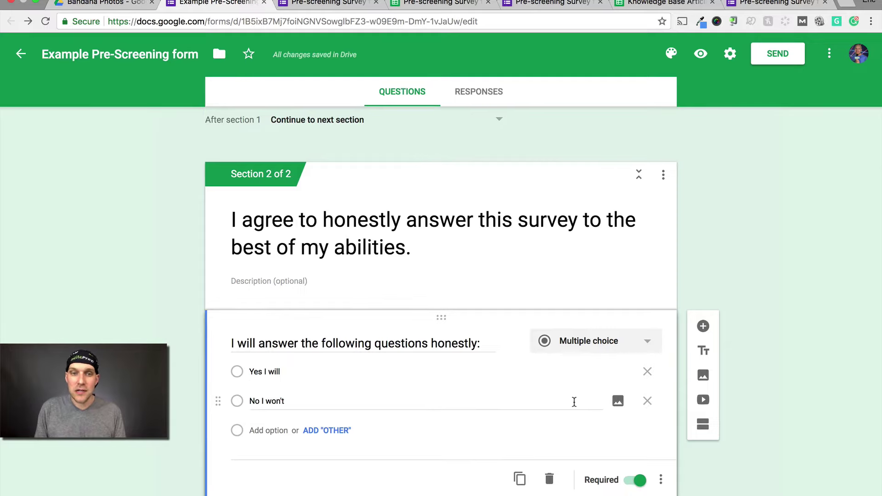
- Add a third section and select the rejection title in the original form's Section 5
left_click(705, 425)
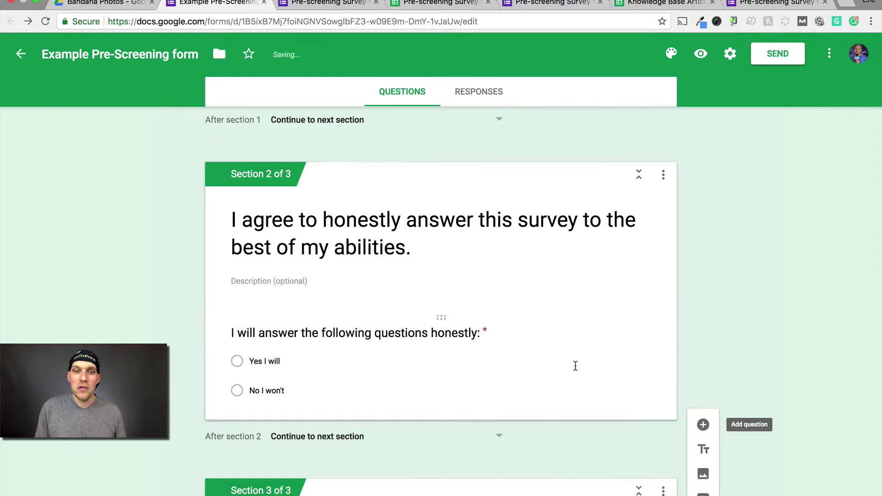
left_click(327, 6)
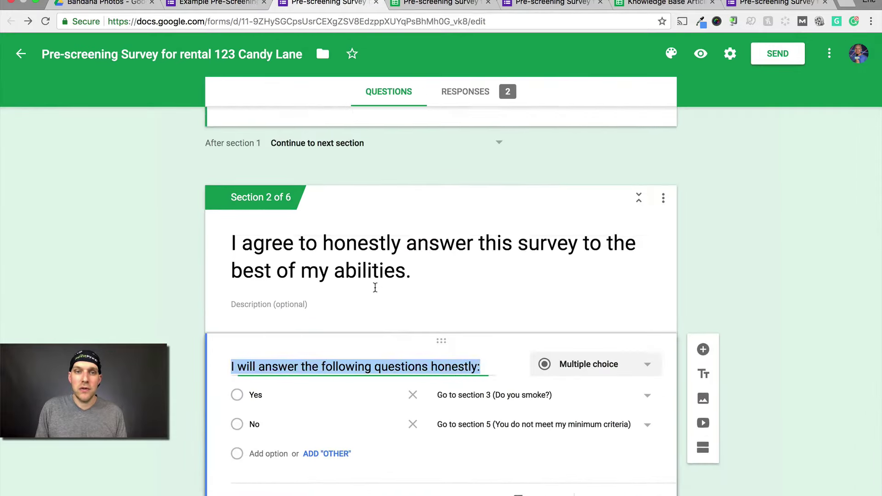
scroll(375, 289, "down", 10)
scroll(375, 294, "down", 8)
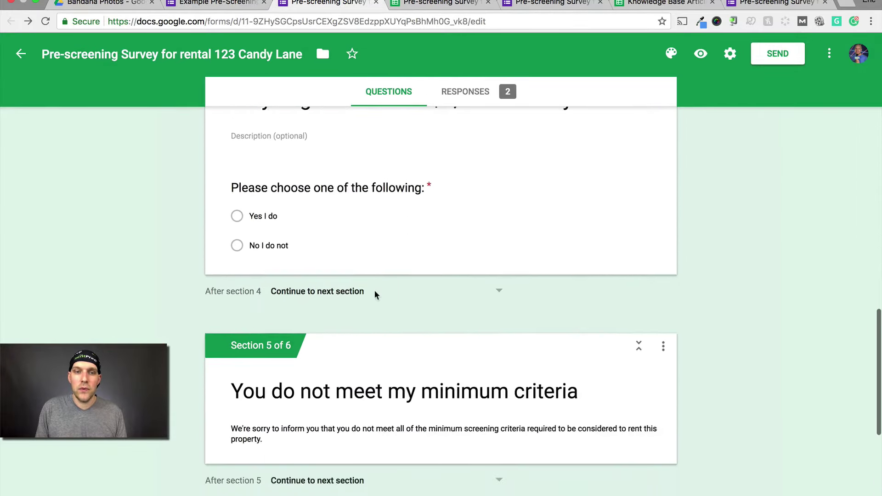
triple_click(579, 285)
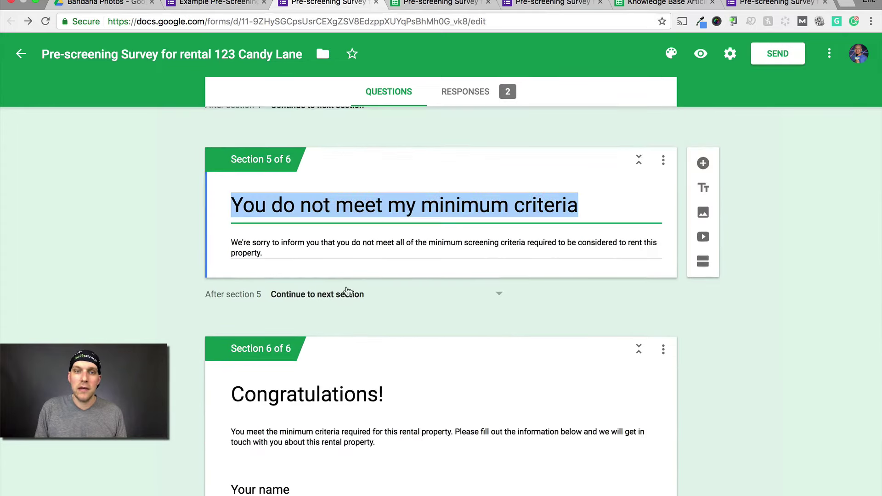
- Title section 3 'You do not meet my minimum criteria' with description 'We're sorry but you do not meet the minimum criteria.'
left_click(235, 12)
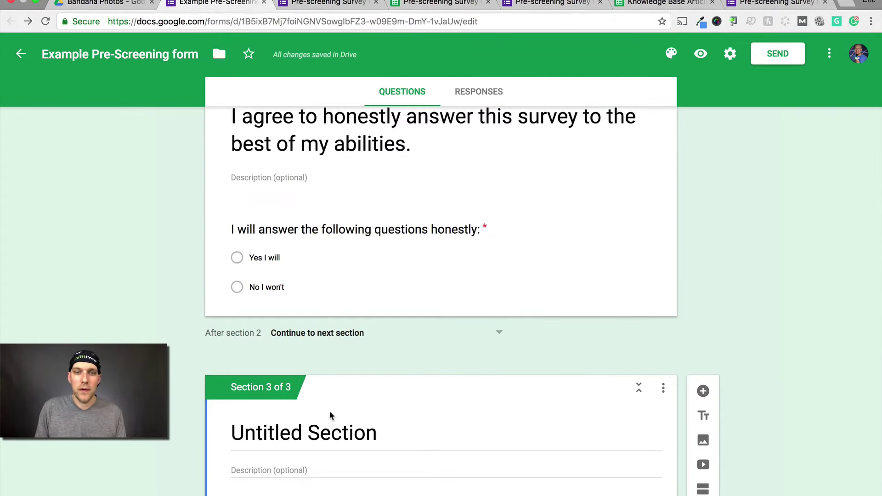
left_click(387, 430)
key("ctrl+v")
left_click(444, 476)
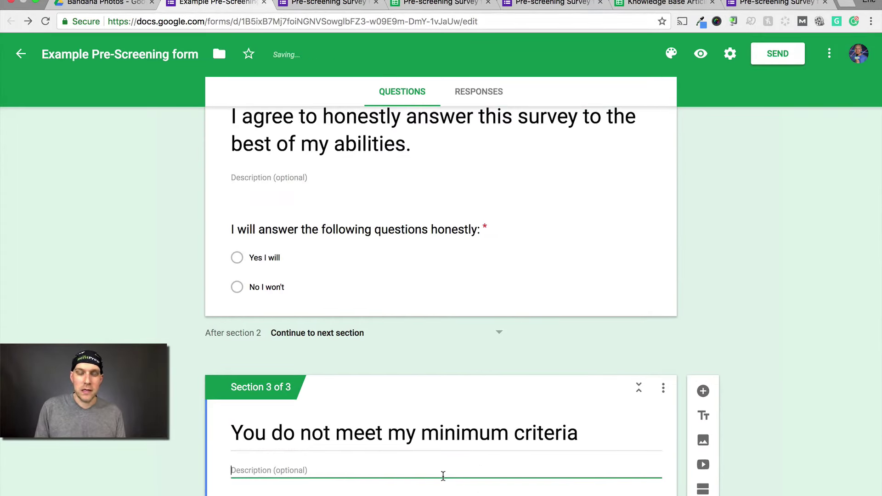
type("We're")
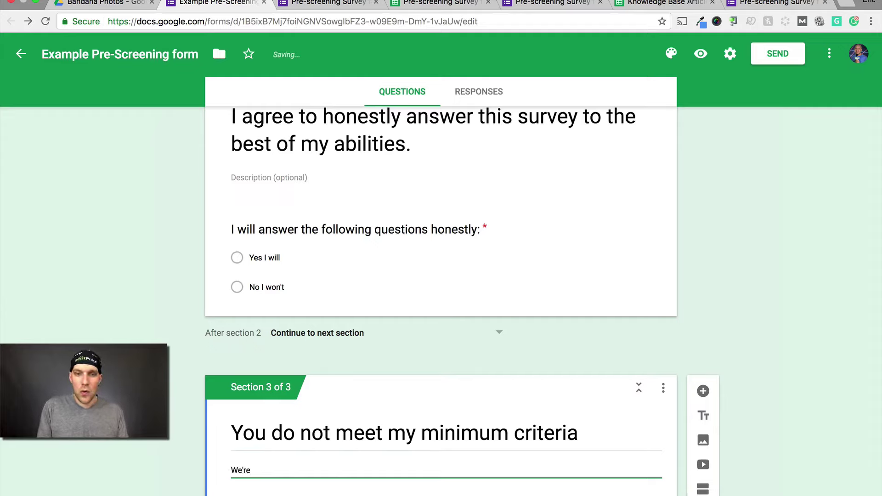
type(" sorry bu")
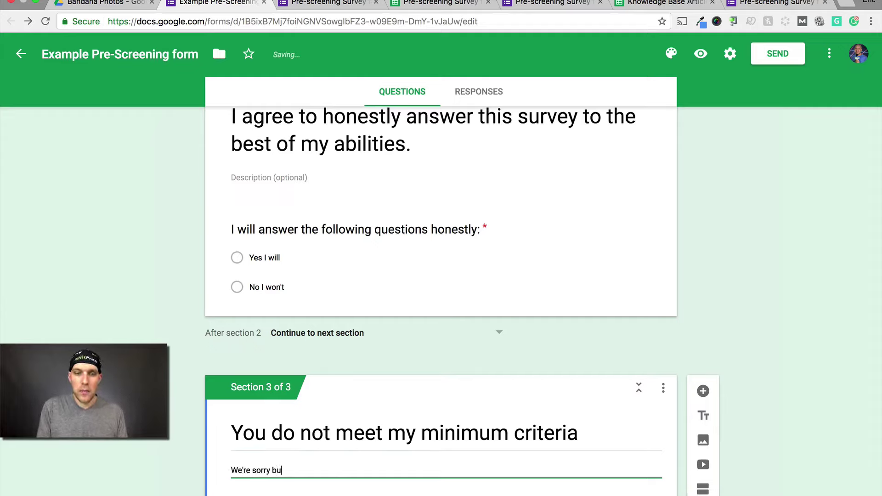
type("t you d")
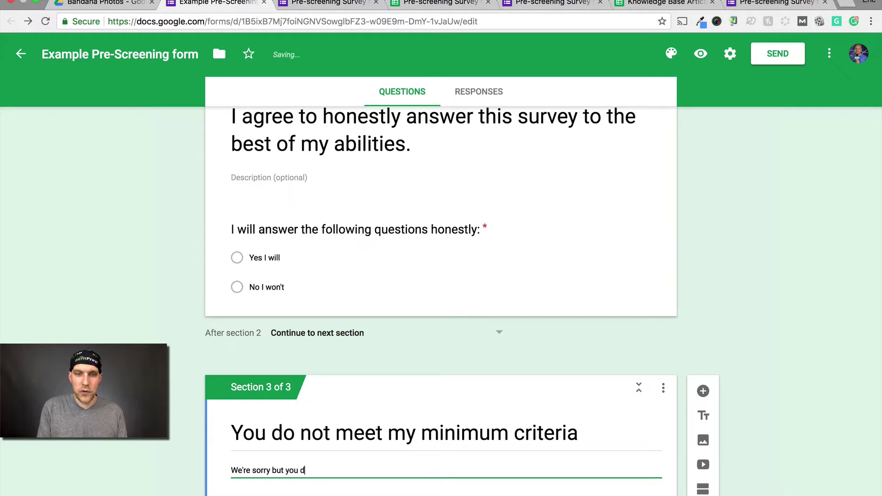
type("o not meet the mi")
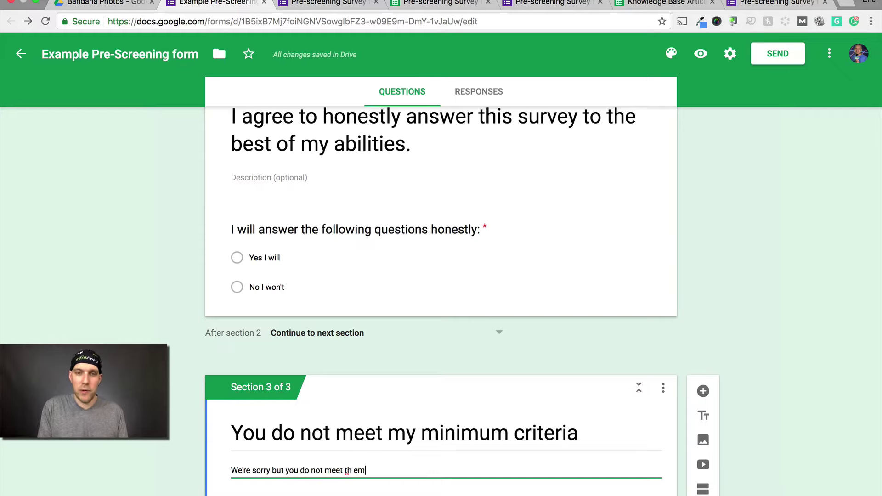
type("ni")
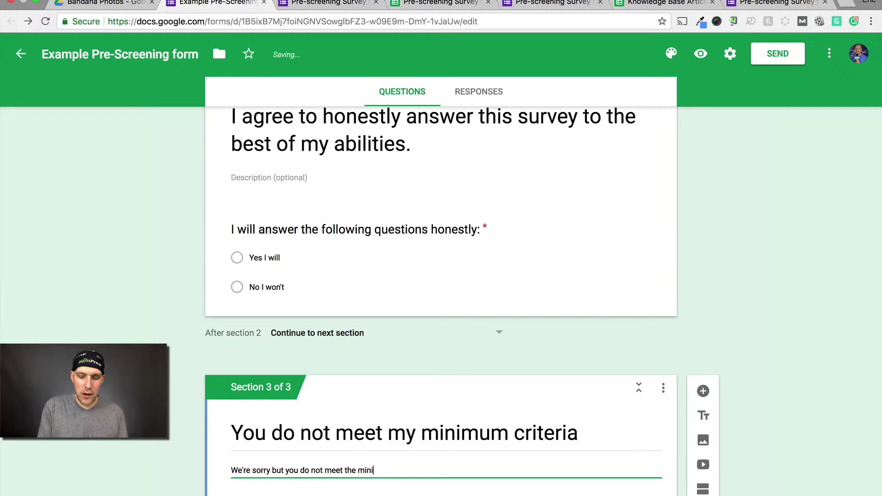
type("mum criteria.")
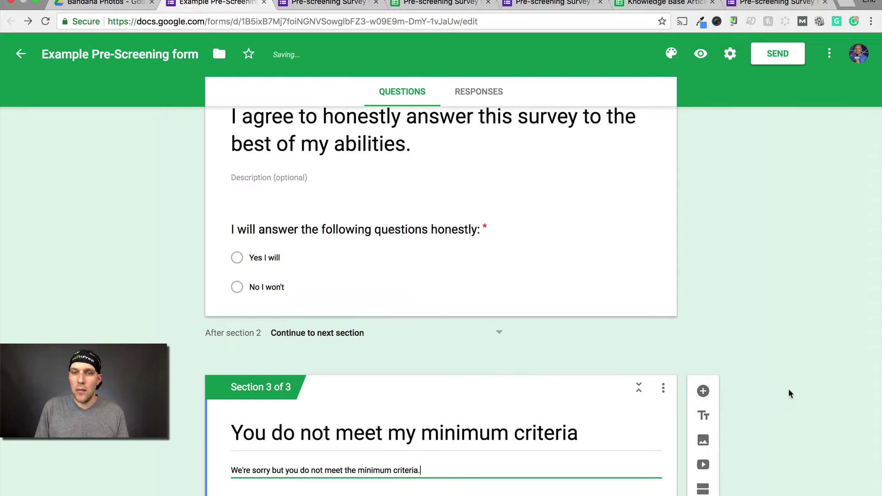
left_click(790, 391)
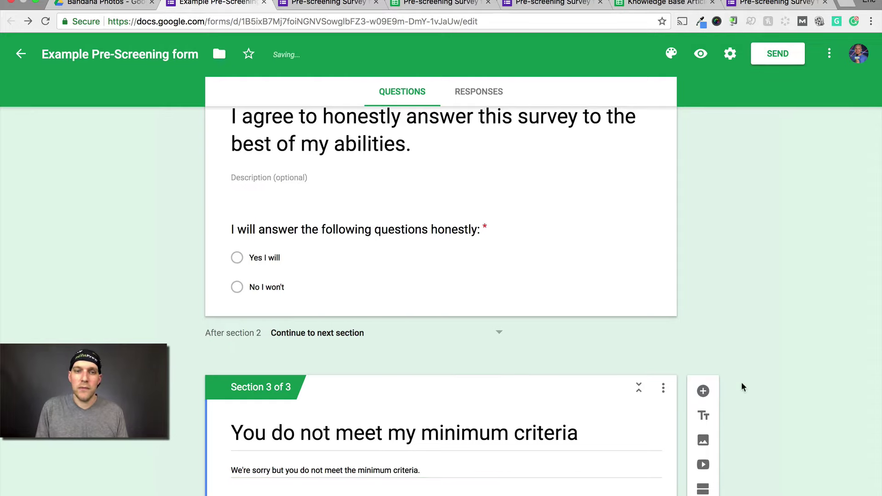
scroll(580, 339, "up", 3)
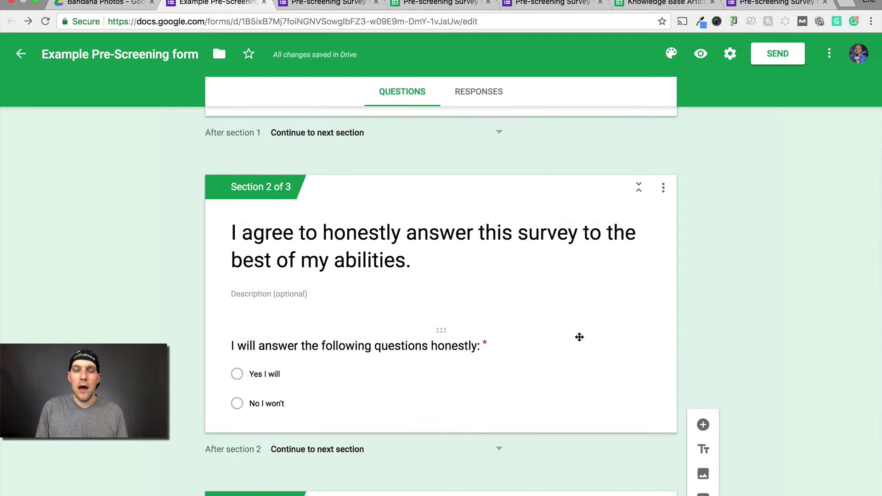
scroll(578, 335, "up", 3)
- Go back to the original survey at Section 3, 'Do you smoke?'
left_click(591, 338)
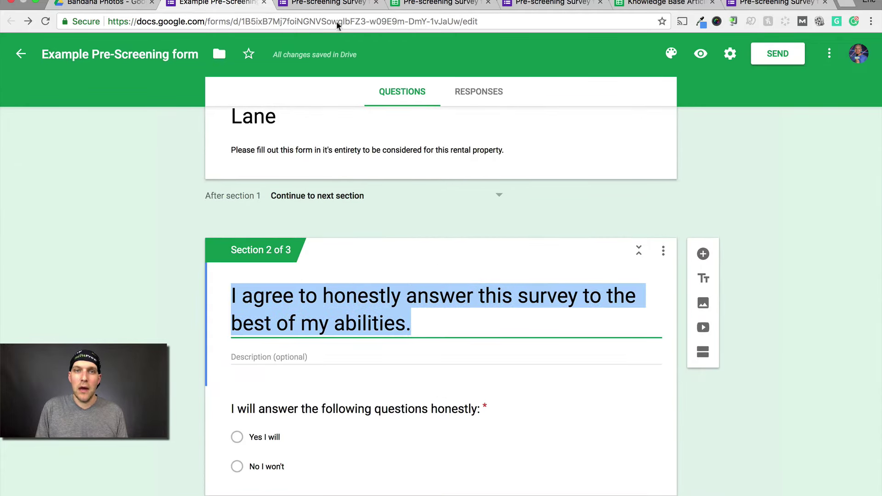
left_click(340, 5)
scroll(352, 334, "up", 10)
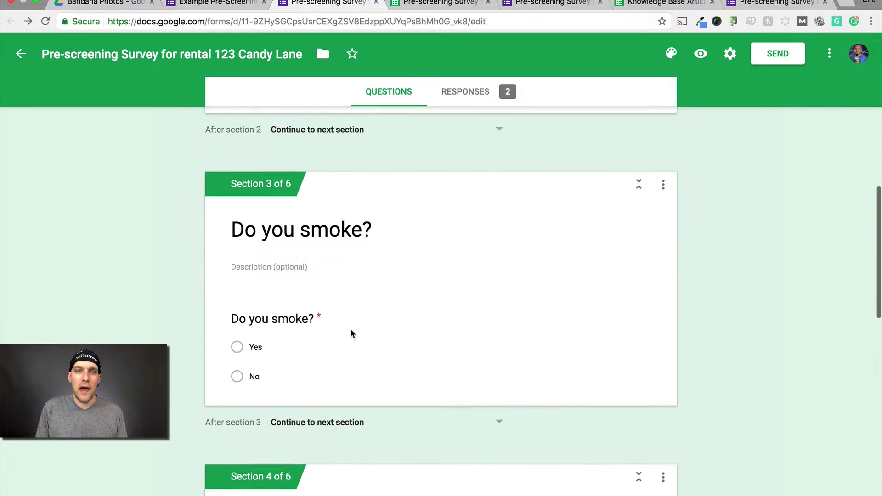
scroll(352, 334, "up", 1)
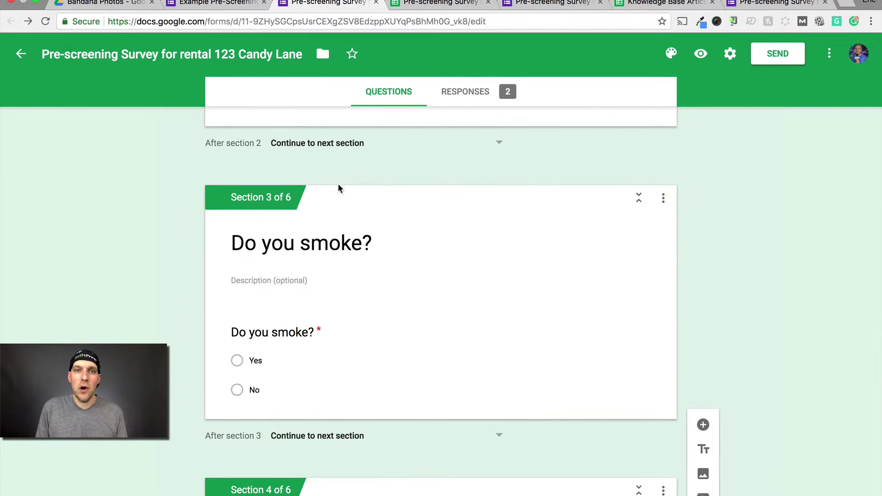
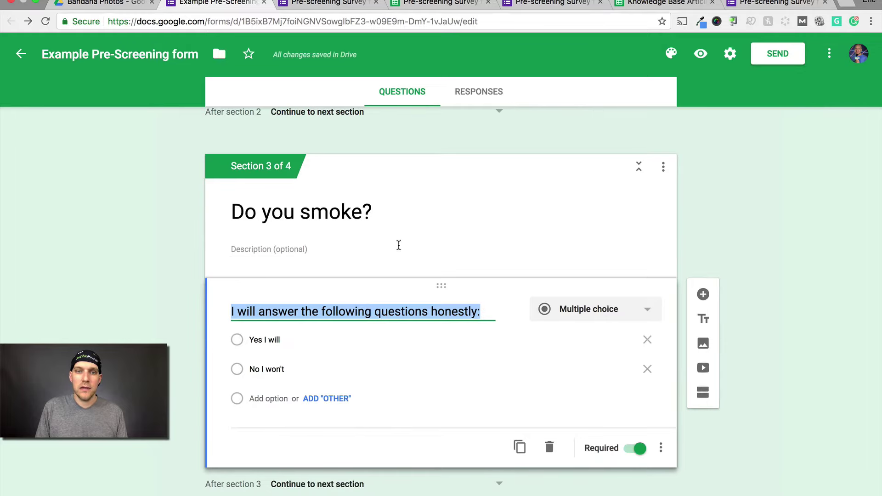
- Copy the 'I agree to honestly answer this survey…' title over Section 3's 'Do you smoke?' title
scroll(333, 207, "up", 4)
left_click(340, 215)
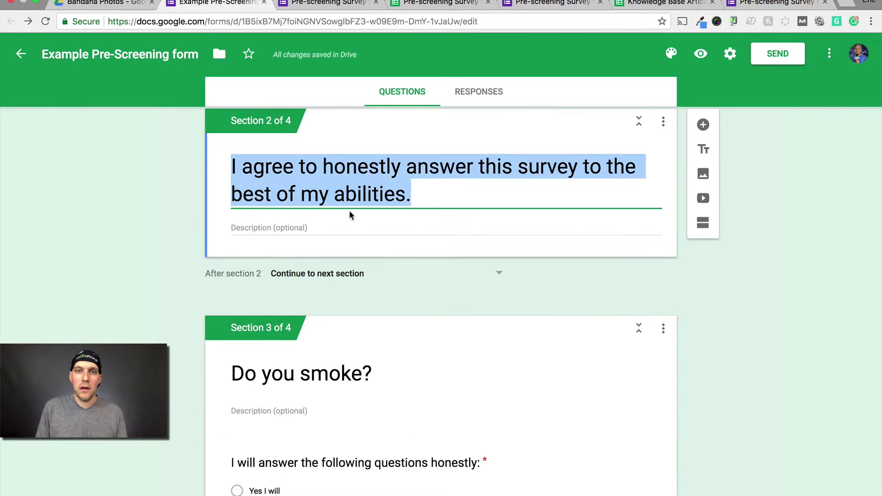
scroll(368, 223, "up", 5)
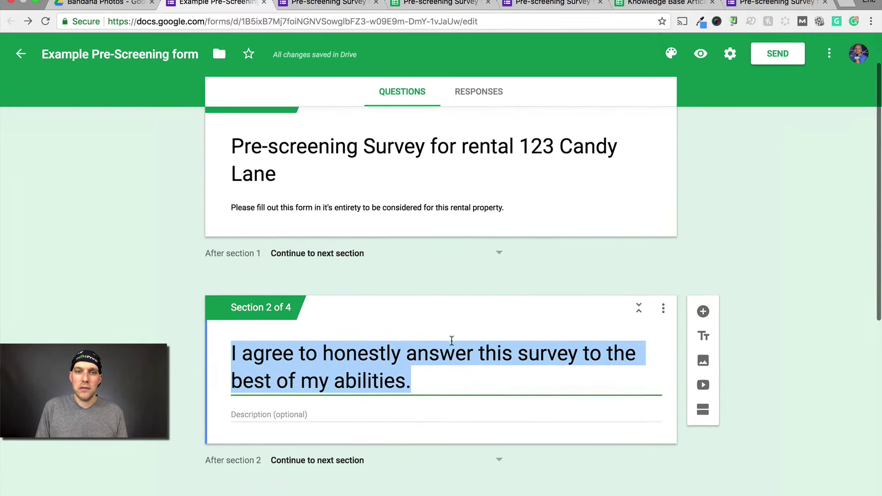
scroll(450, 339, "down", 3)
scroll(453, 352, "down", 2)
left_click(394, 342)
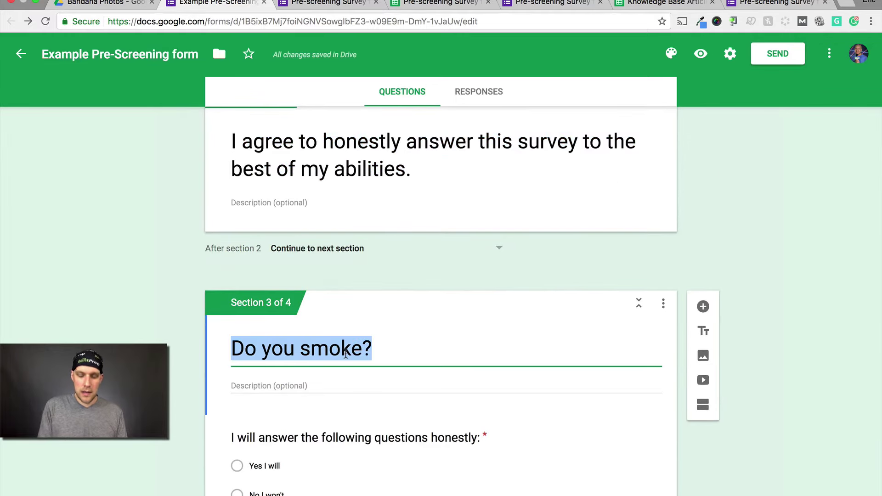
left_click(421, 173)
key("super+c")
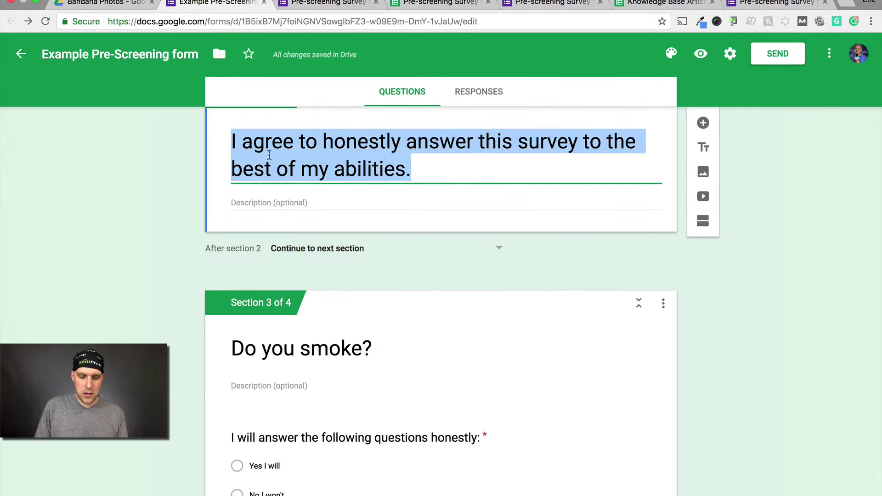
left_click(290, 351)
key("super+v")
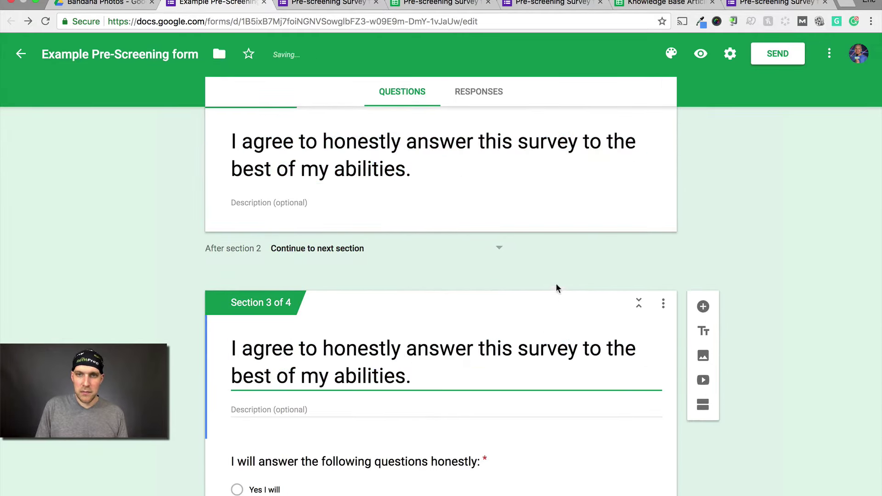
- Delete the now-empty Section 2, leaving three sections
left_click(507, 170)
scroll(506, 169, "up", 3)
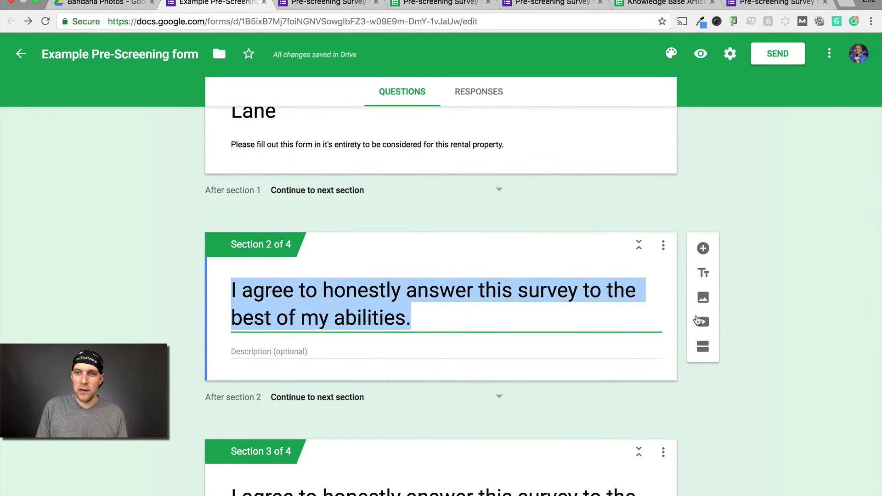
left_click(663, 245)
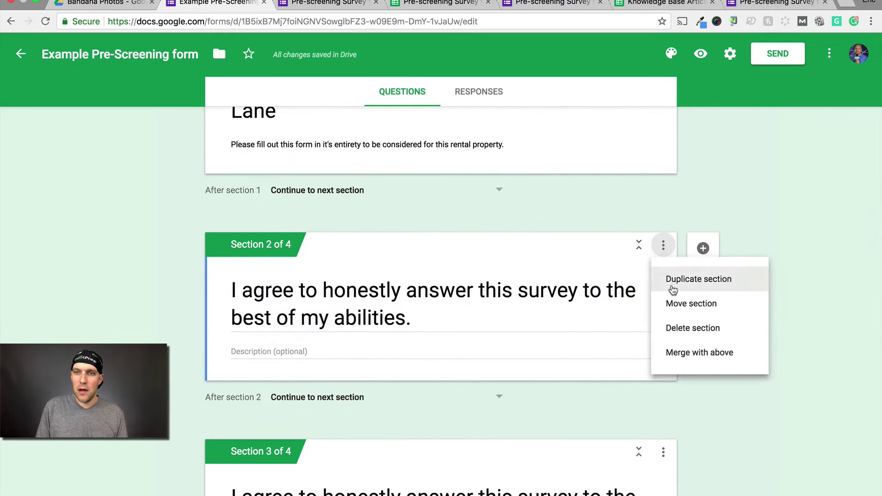
left_click(680, 330)
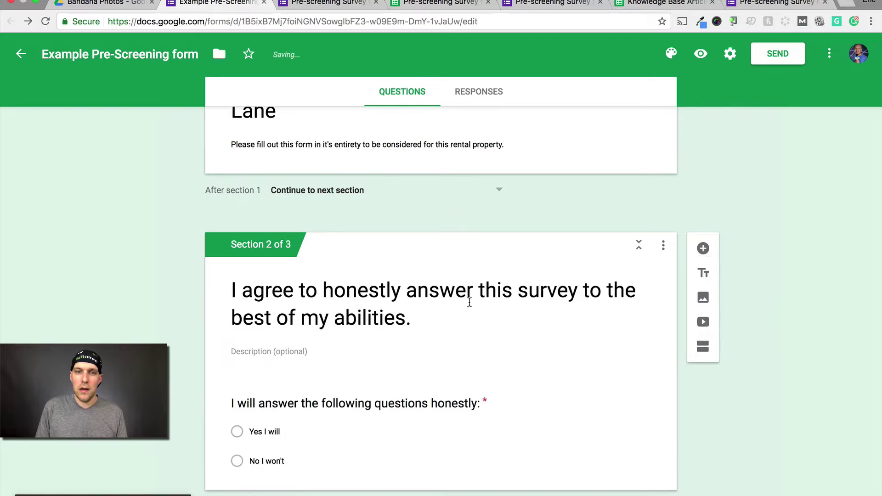
scroll(469, 302, "down", 4)
scroll(469, 301, "up", 5)
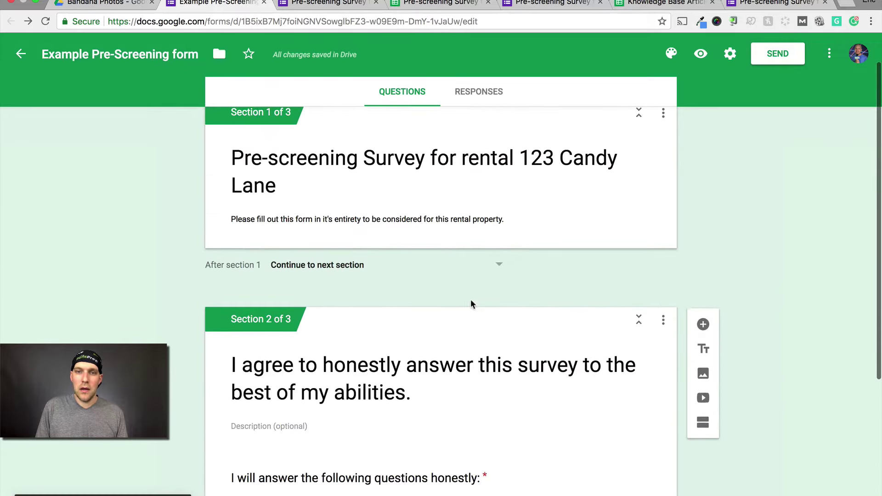
scroll(542, 390, "down", 3)
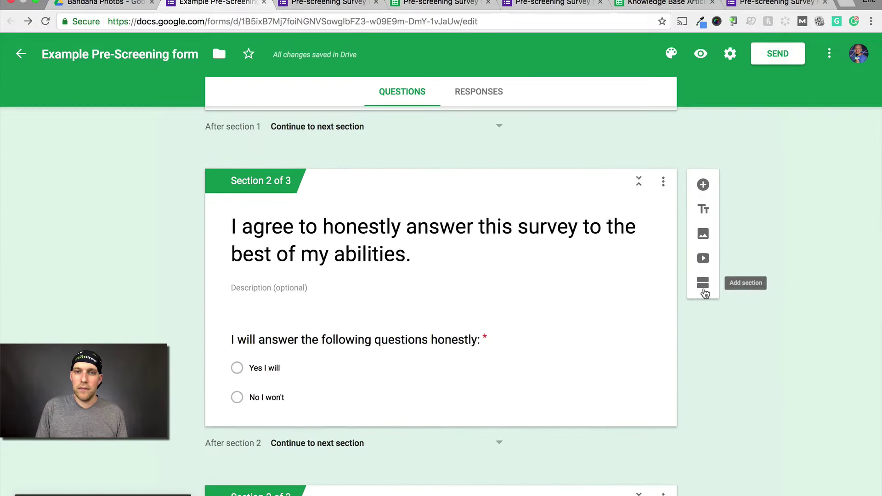
- Add an Untitled Section and move it to third place, just below the honesty section
left_click(705, 294)
scroll(552, 308, "up", 3)
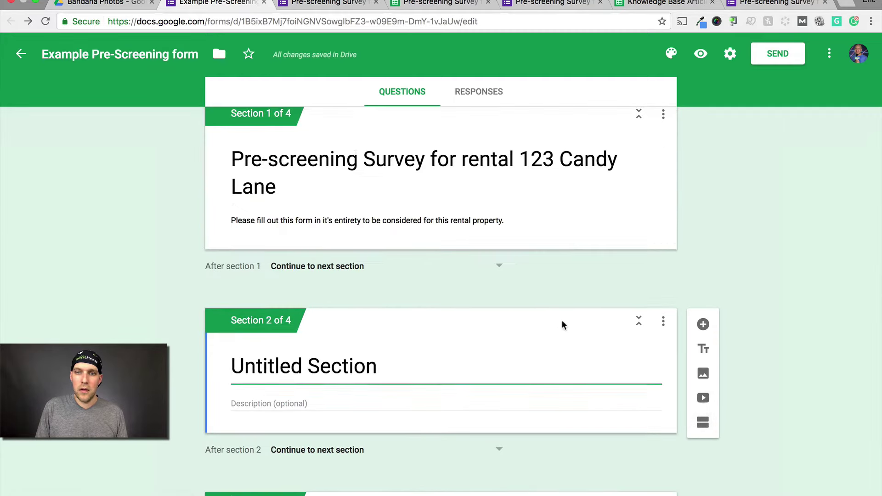
left_click(663, 322)
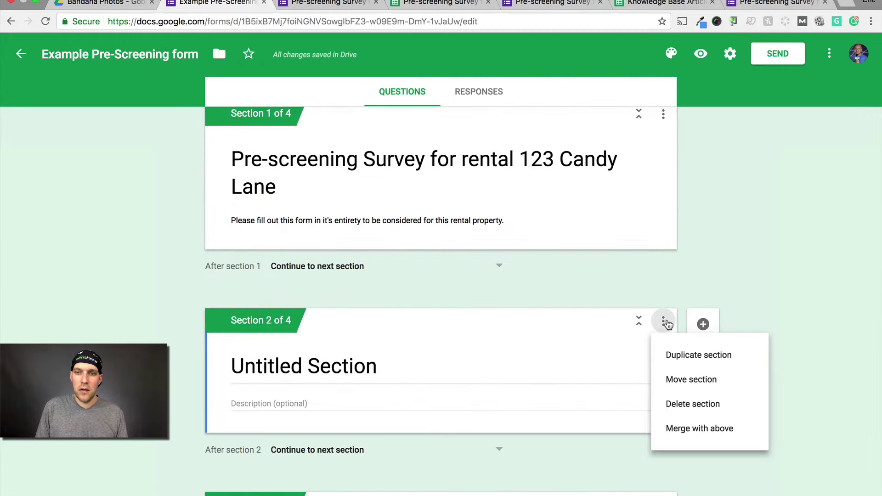
left_click(679, 380)
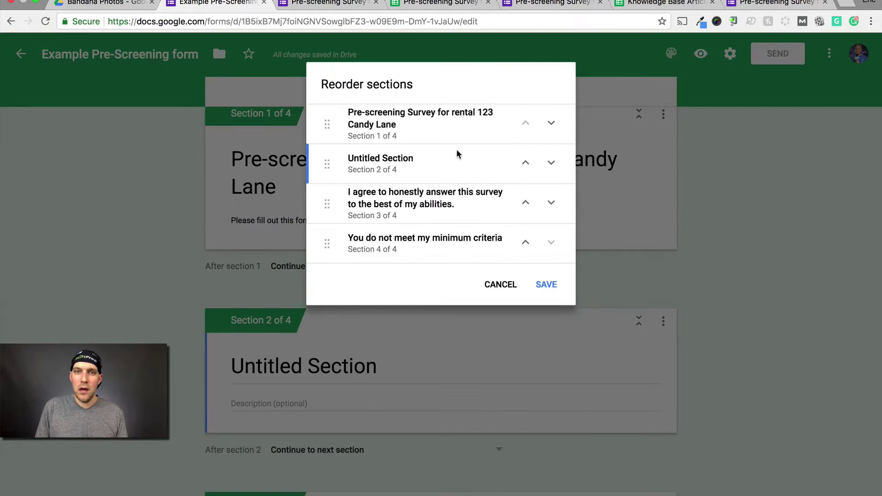
left_click_drag(389, 158, 396, 208)
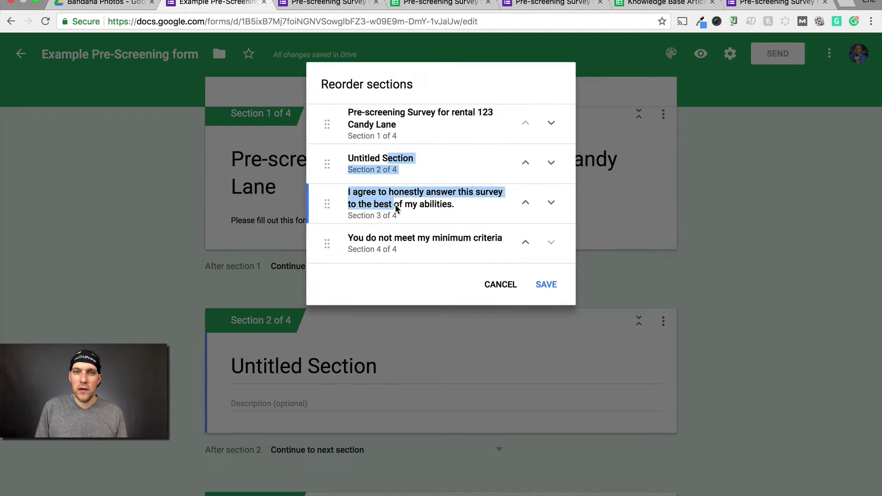
left_click(551, 164)
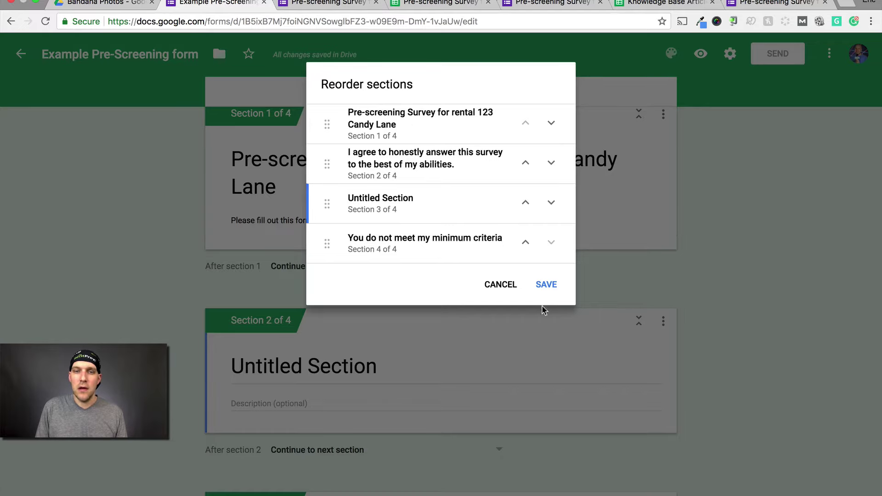
left_click(549, 289)
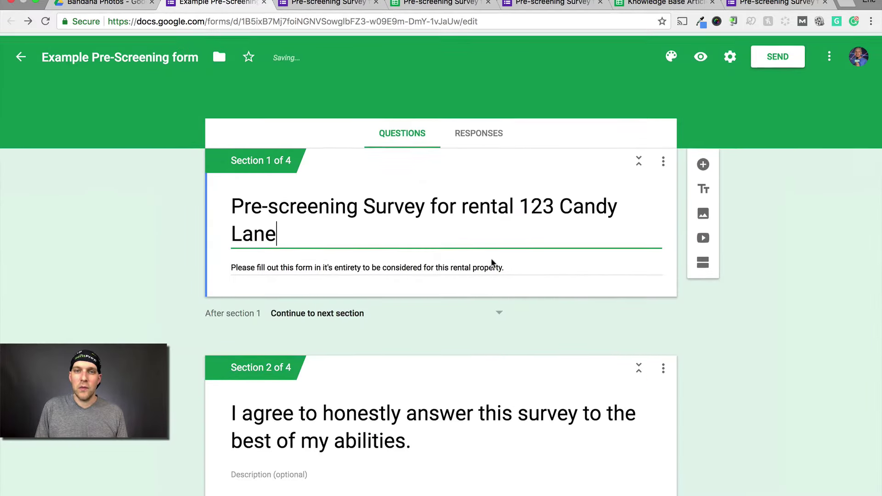
- Rename the Untitled Section to 'Do you smoke?'
scroll(490, 292, "down", 4)
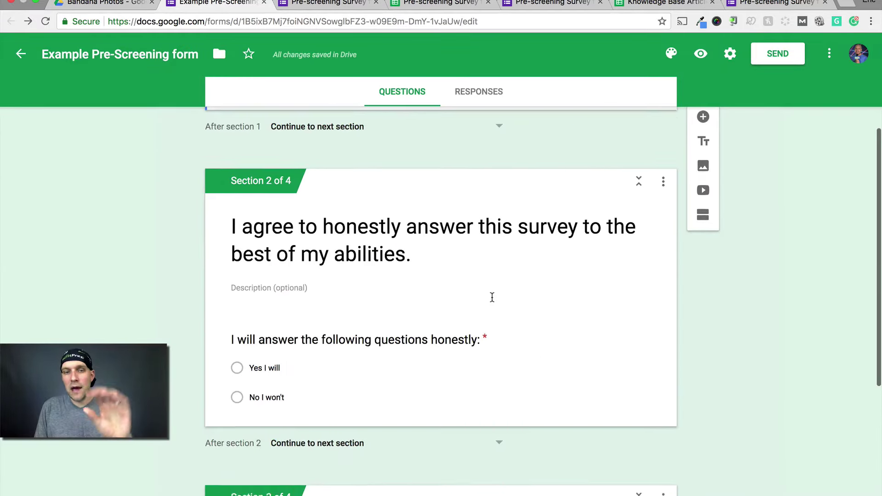
scroll(492, 298, "down", 5)
left_click(366, 326)
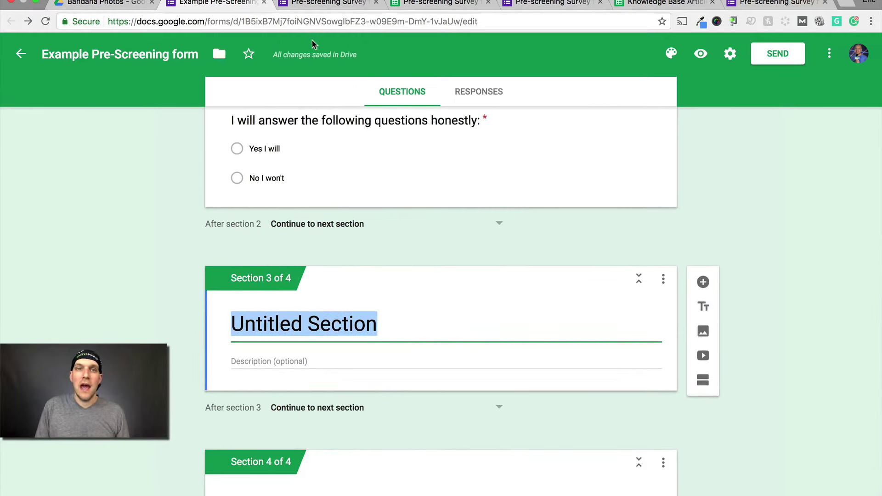
left_click(327, 4)
left_click(218, 11)
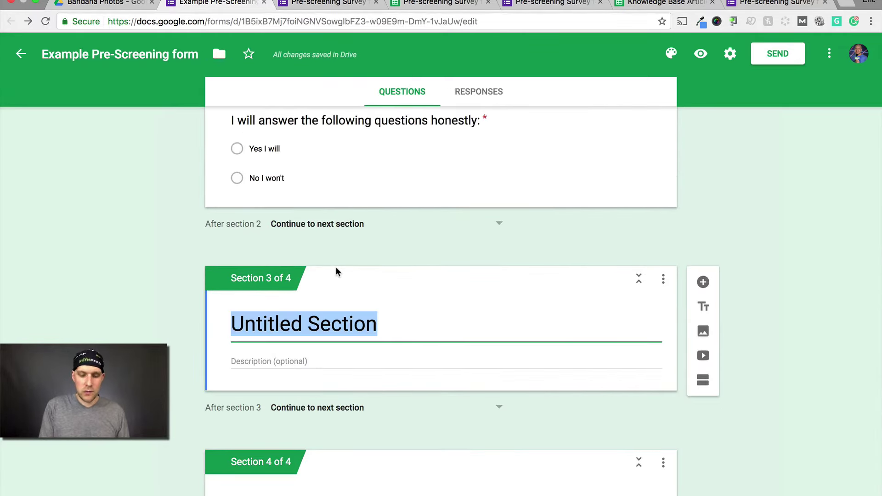
type("Do you smoke?")
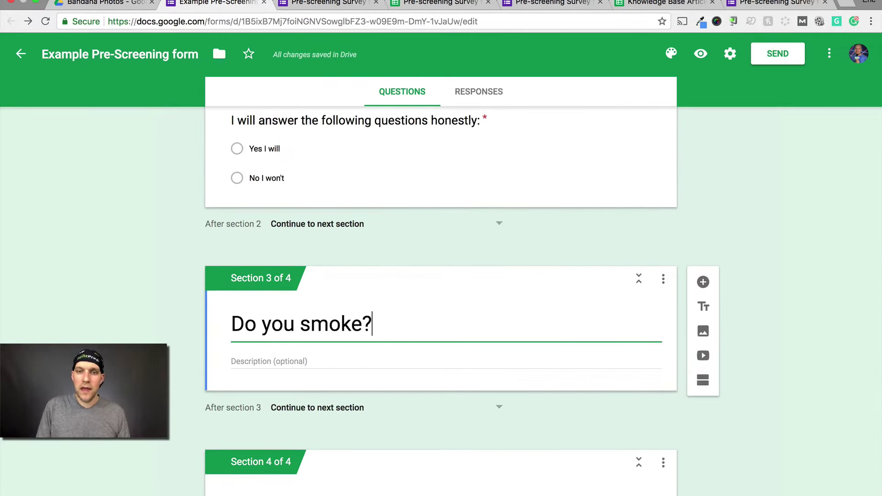
left_click(395, 367)
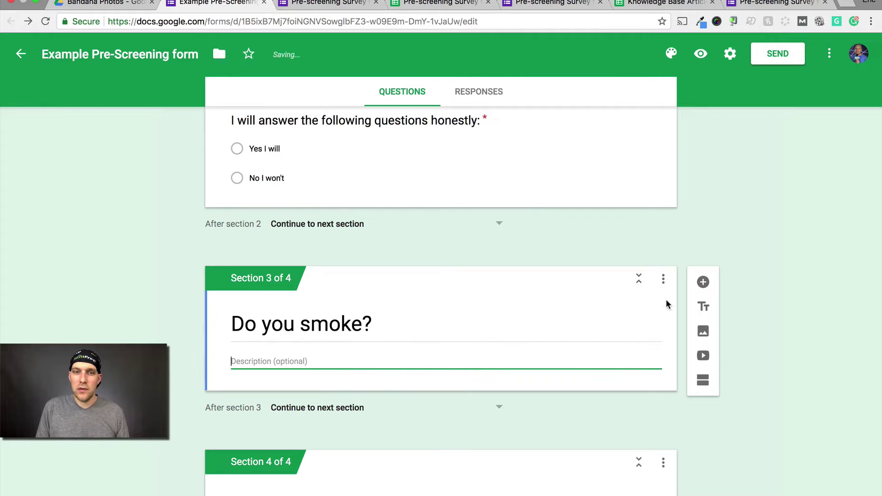
- Add the multiple-choice question 'Please answer yes or no if you smoke?' and view the responses sheet
left_click(704, 282)
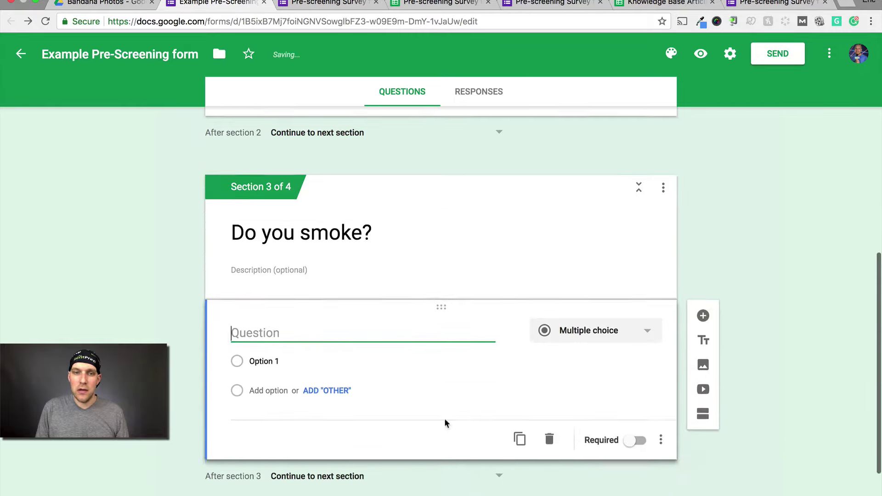
type("Please answer one of the following on")
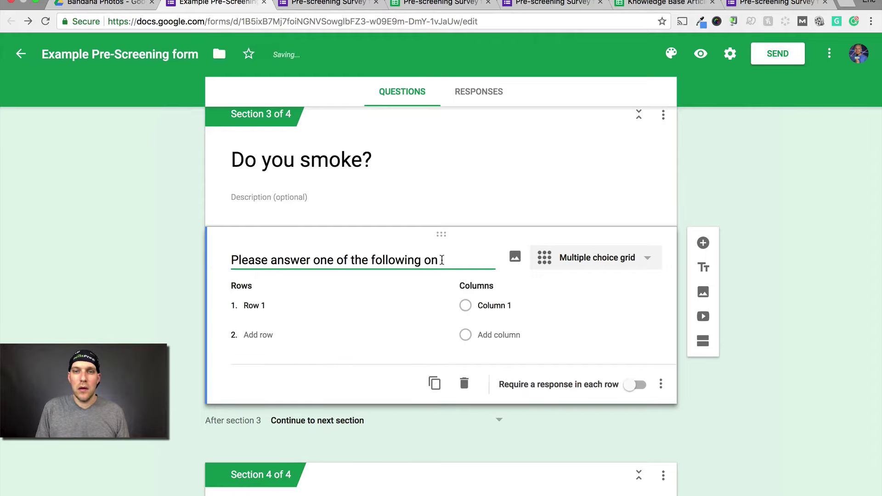
left_click_drag(442, 260, 315, 262)
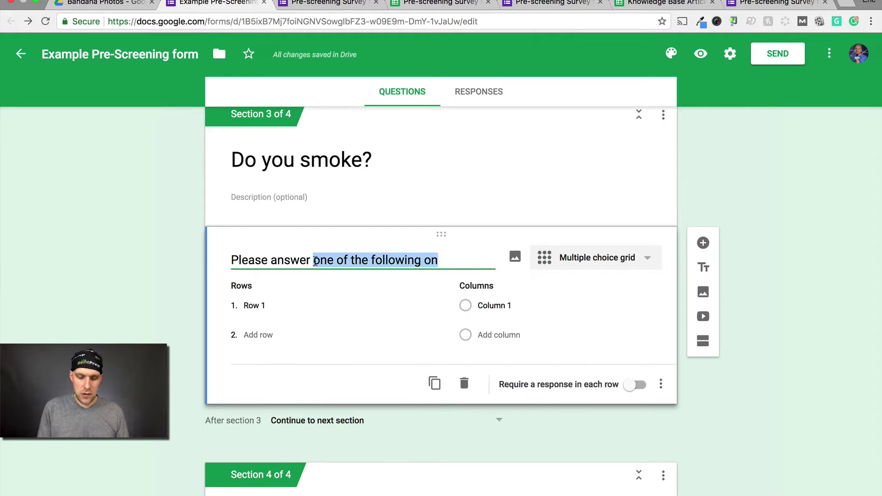
type("yes ")
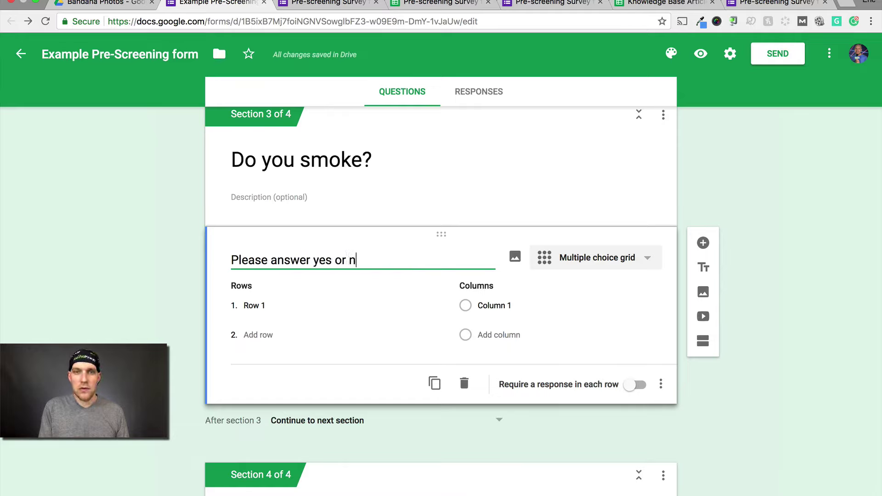
type("or no id")
key("BackSpace")
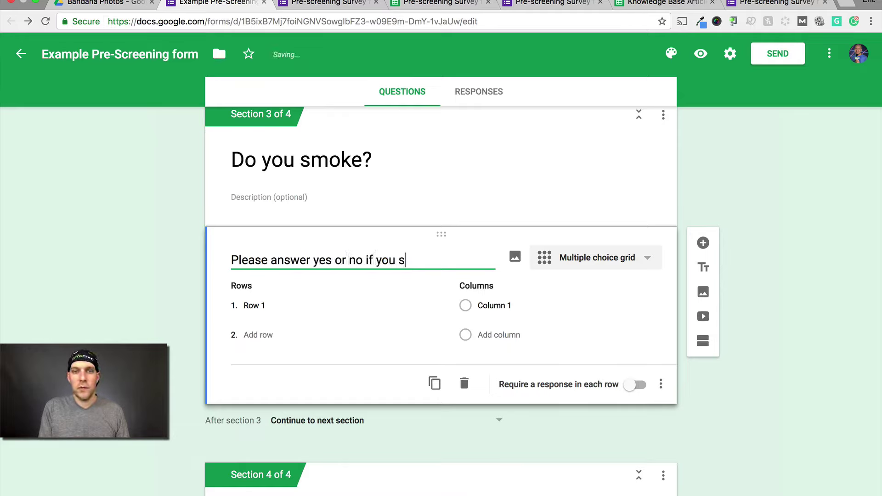
left_click(641, 260)
left_click(602, 271)
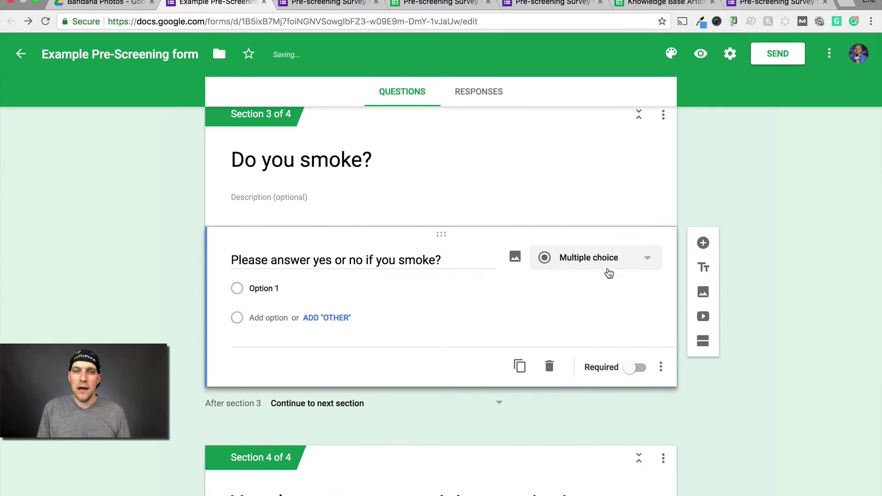
left_click(289, 289)
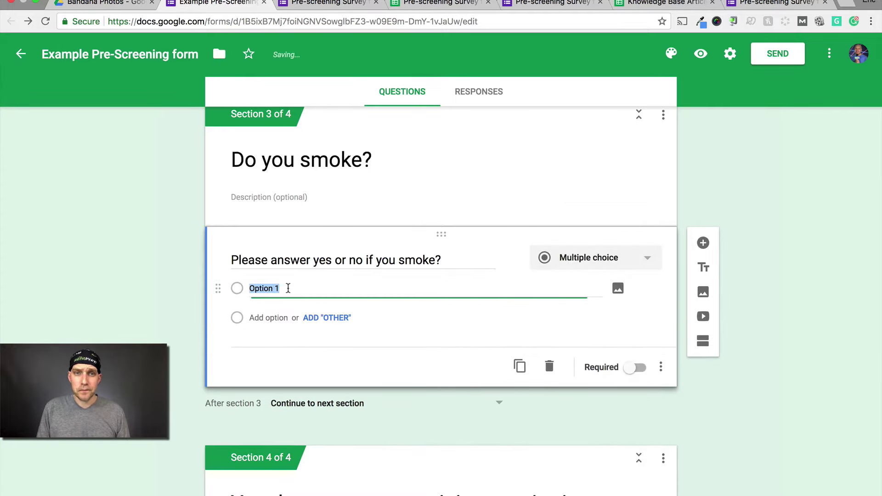
left_click(441, 4)
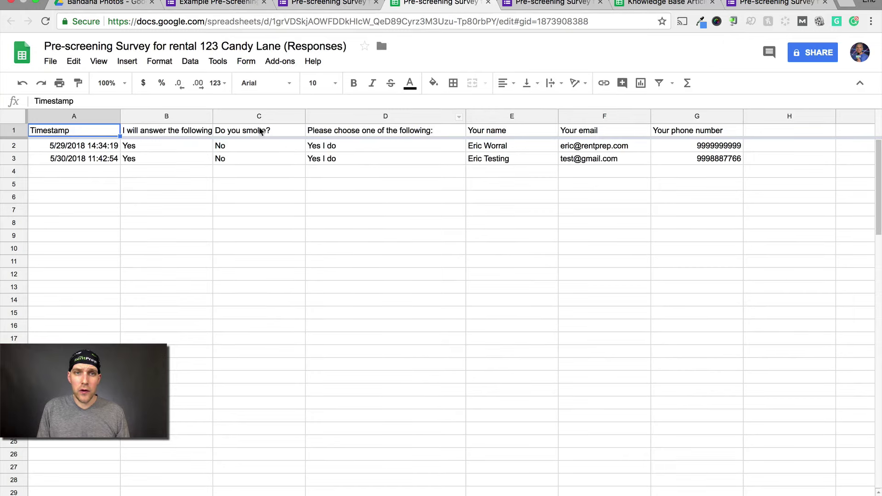
- Review the response sheet's column headers, then return to the Example Pre-Screening form editor
left_click(176, 136)
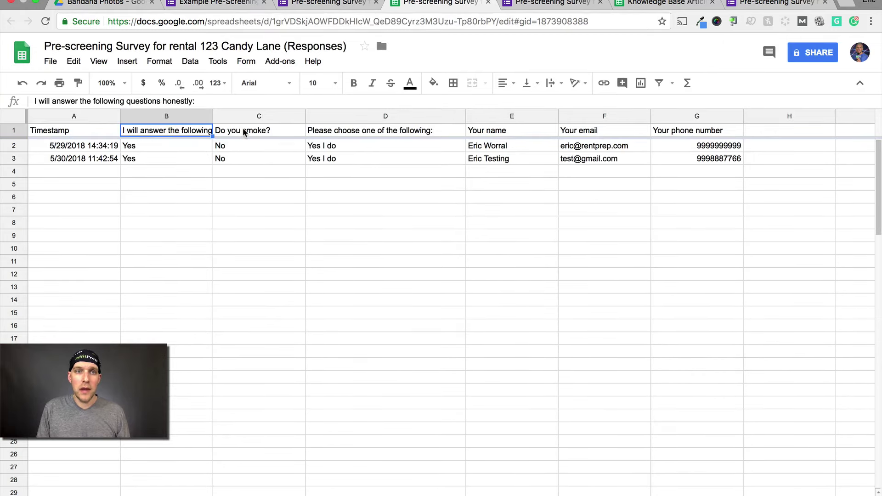
left_click(346, 133)
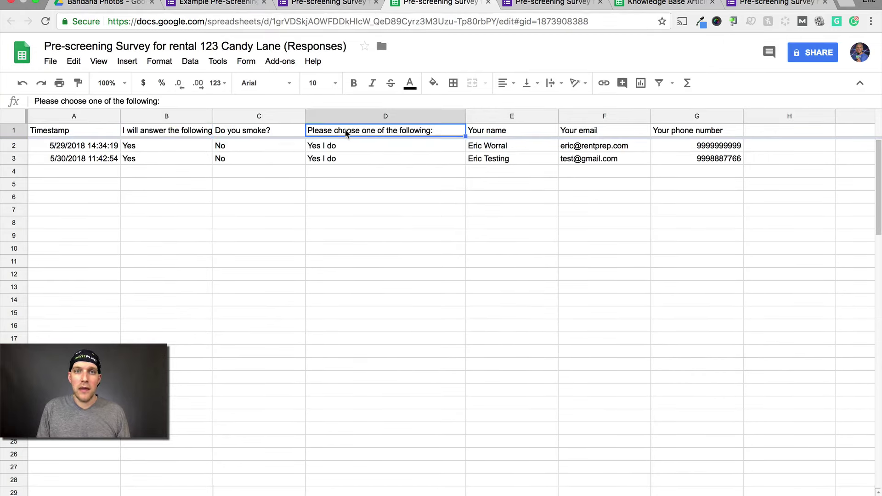
left_click(525, 135)
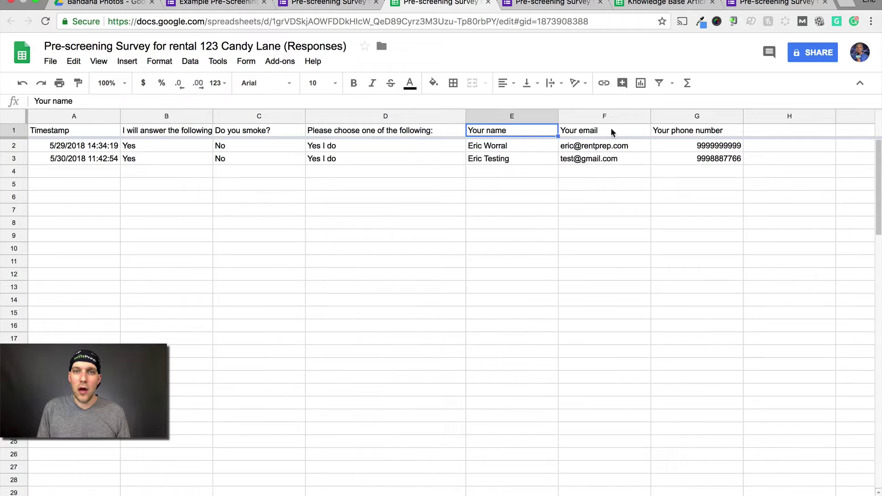
left_click(340, 2)
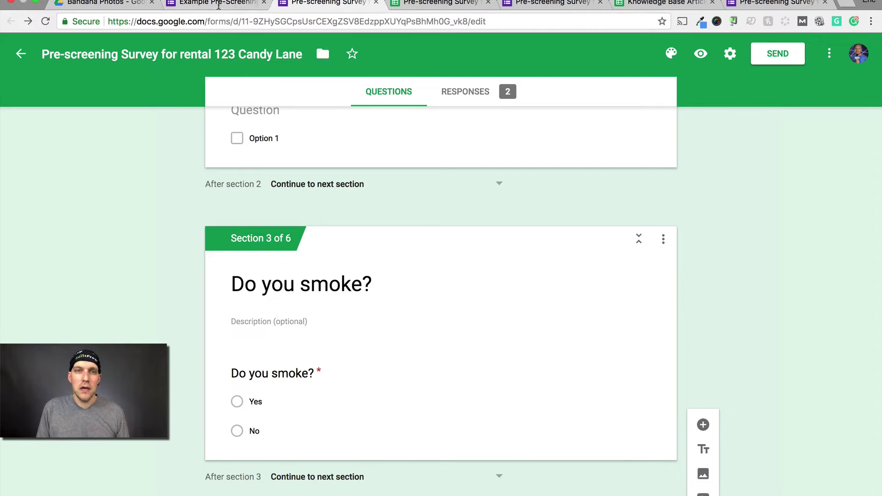
left_click(201, 6)
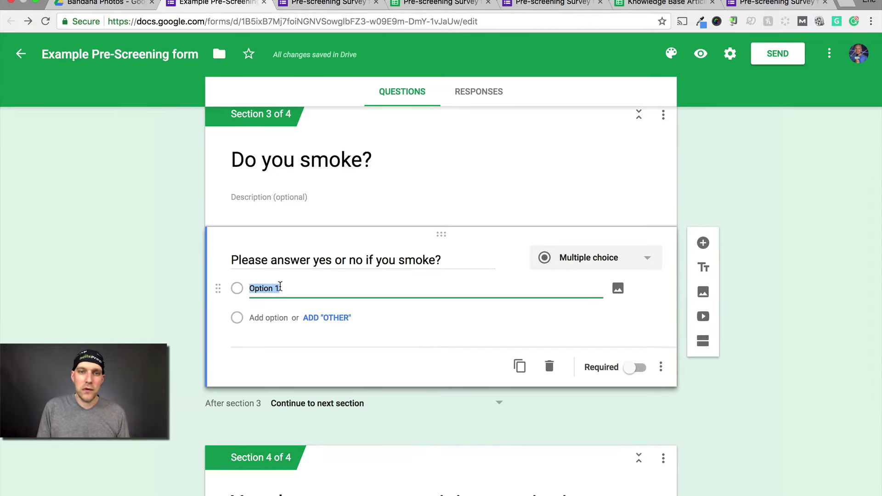
- Give the smoking question the choices 'Yes I do' and 'No I do not' and make it required
type("Yes I do")
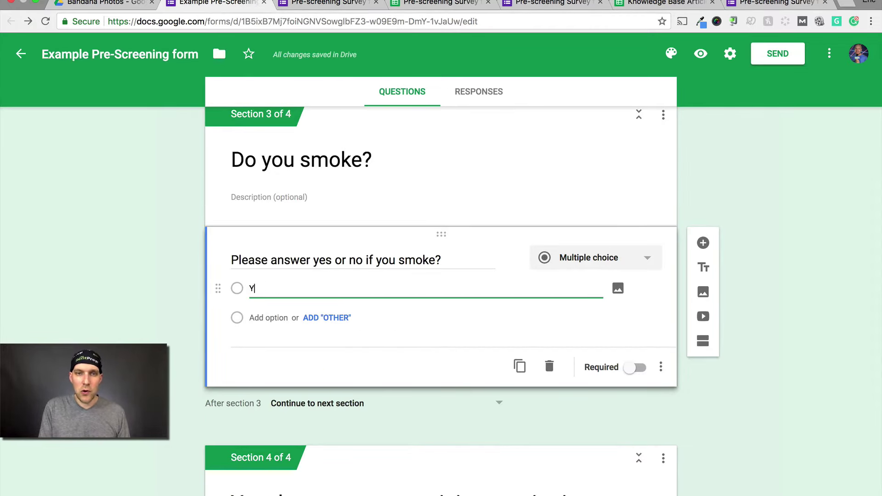
left_click(271, 318)
type("No I do")
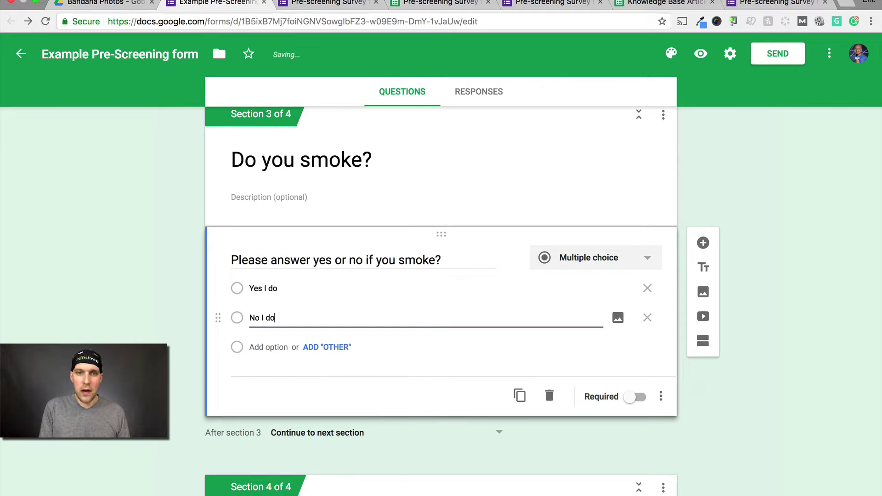
type(" not")
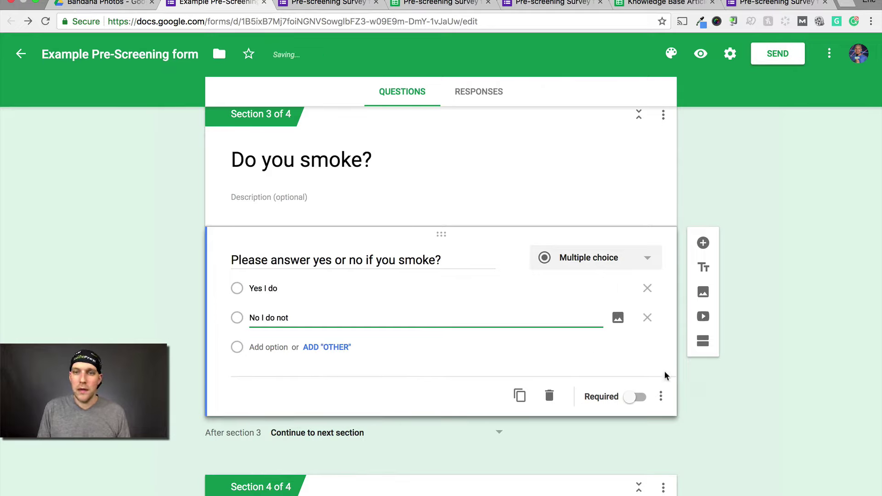
left_click(632, 404)
left_click(633, 400)
scroll(614, 290, "up", 10)
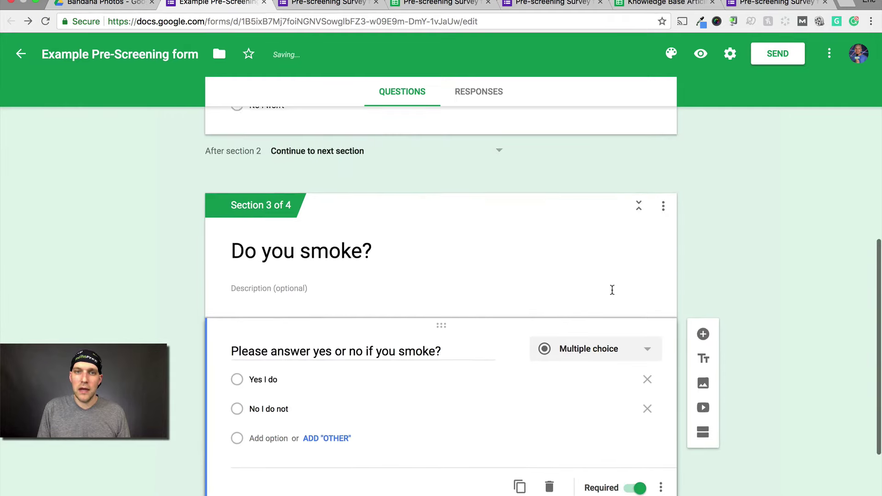
left_click(572, 295)
- Turn on 'Go to section based on answer' for the honesty question
scroll(630, 452, "up", 1)
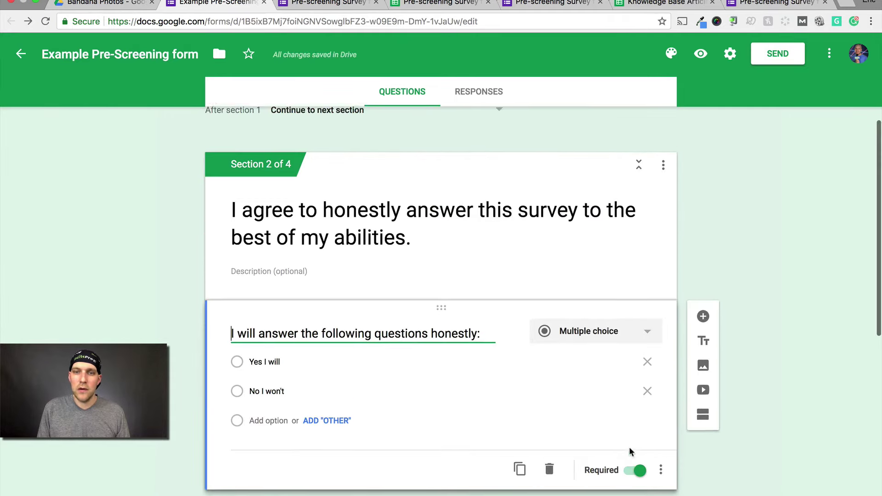
scroll(602, 327, "up", 4)
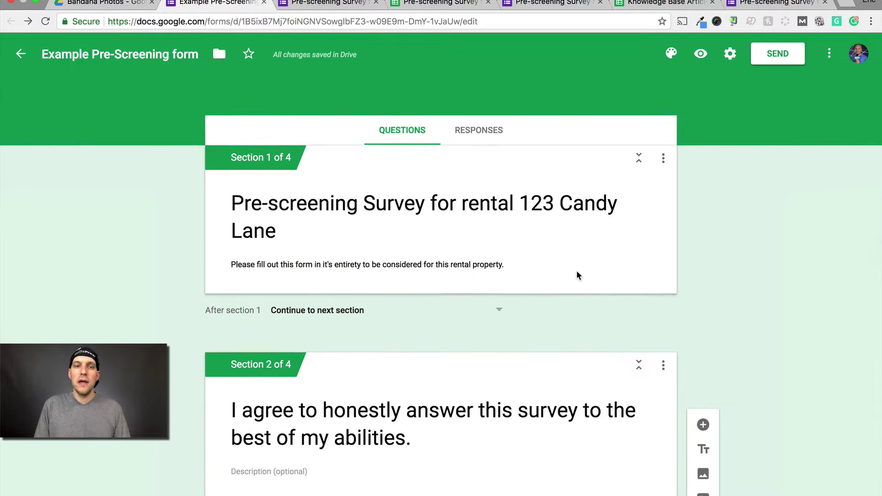
scroll(577, 275, "down", 5)
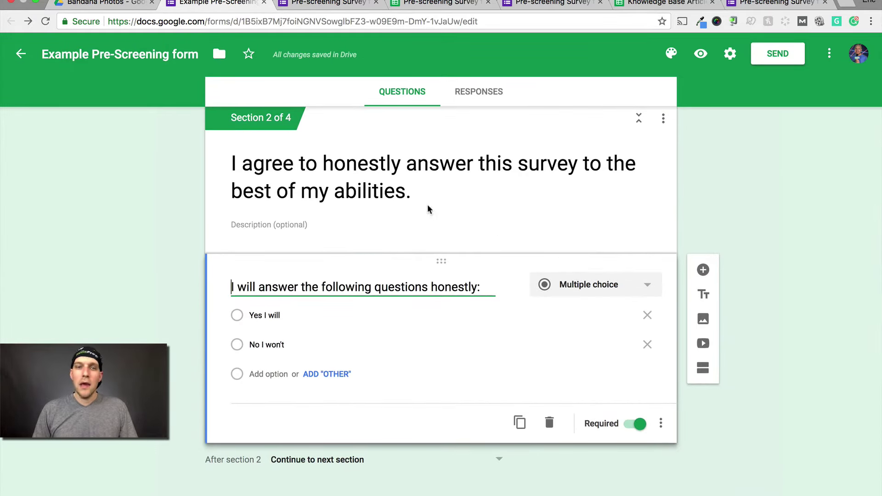
left_click(662, 426)
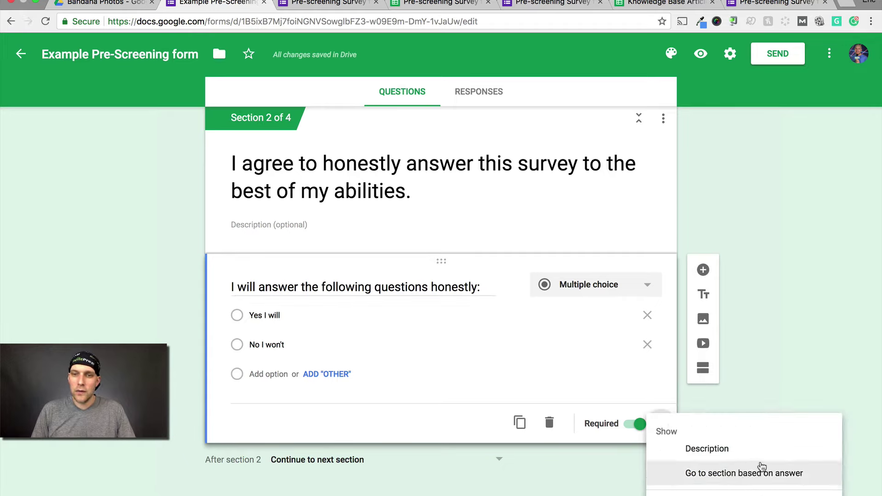
left_click(631, 374)
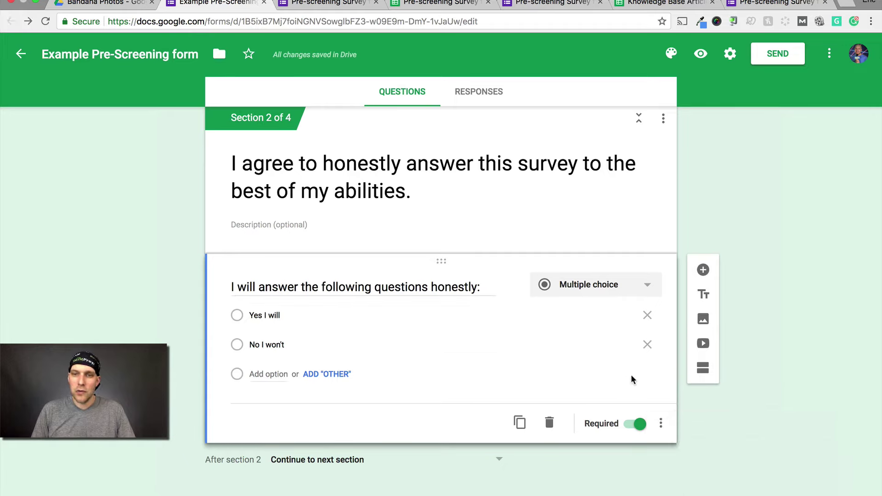
scroll(633, 377, "down", 1)
left_click(661, 401)
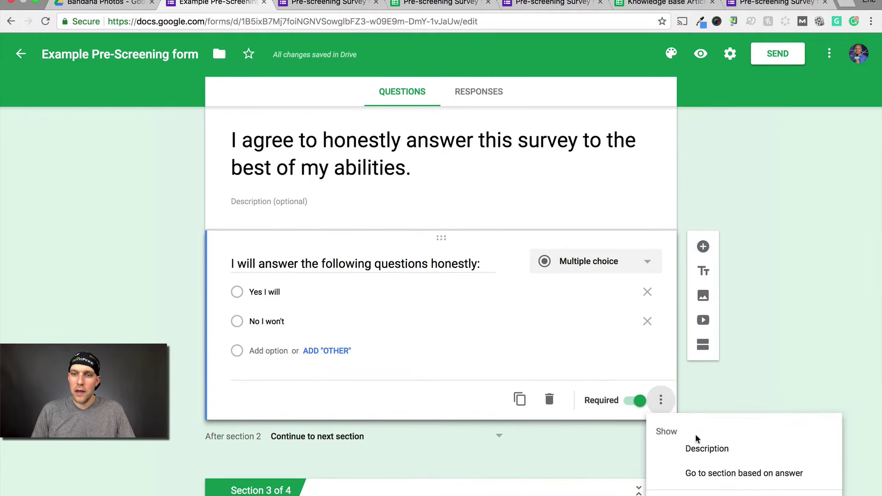
left_click(770, 479)
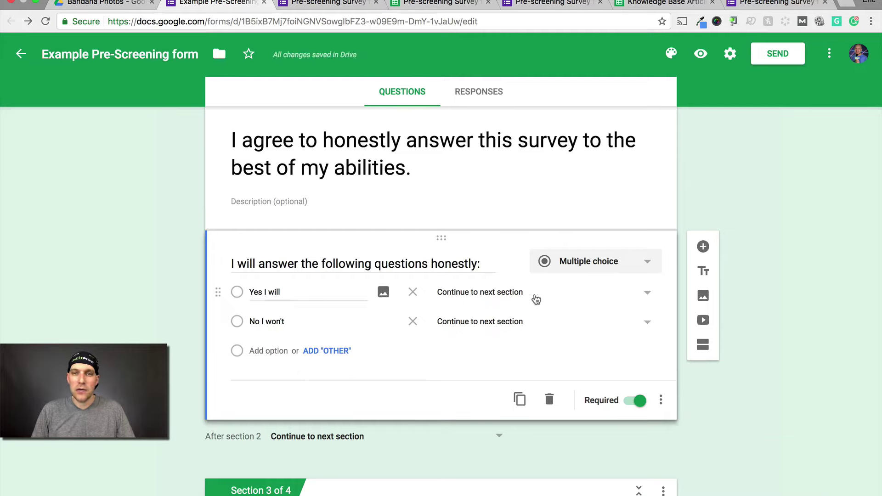
- Route 'Yes I will' to section 3 (Do you smoke?) and 'No I won't' to section 4
left_click(645, 299)
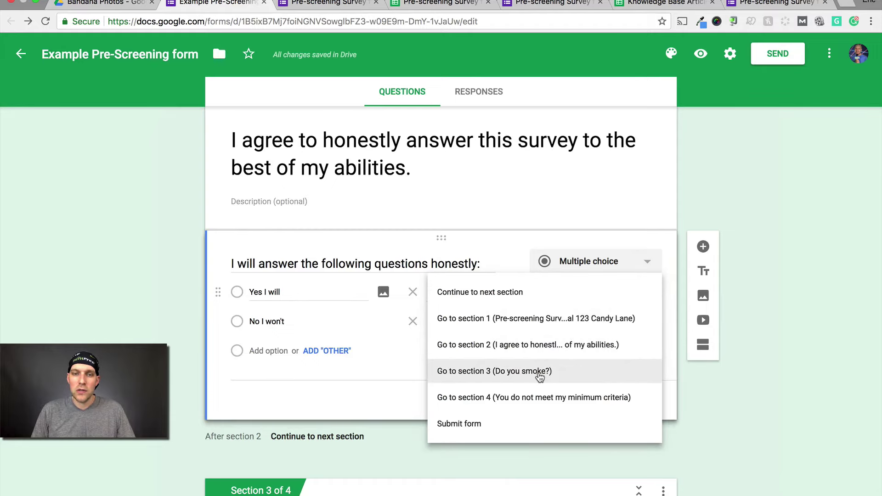
scroll(540, 377, "down", 2)
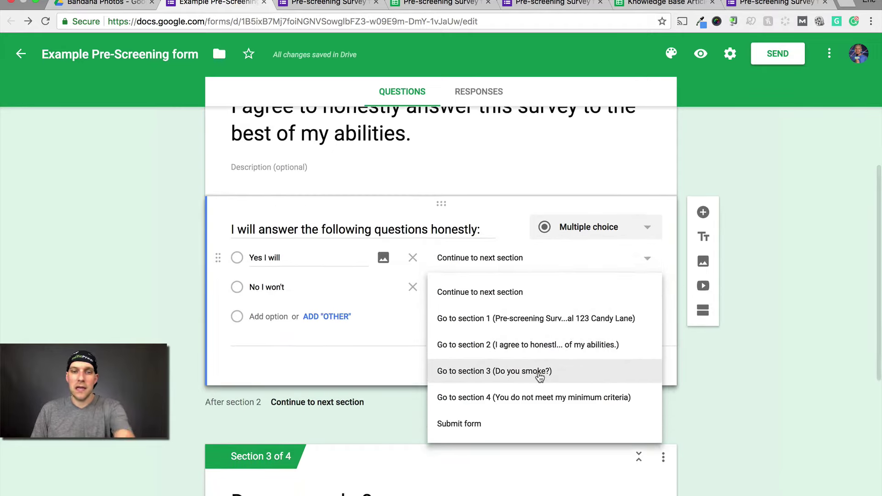
left_click(540, 373)
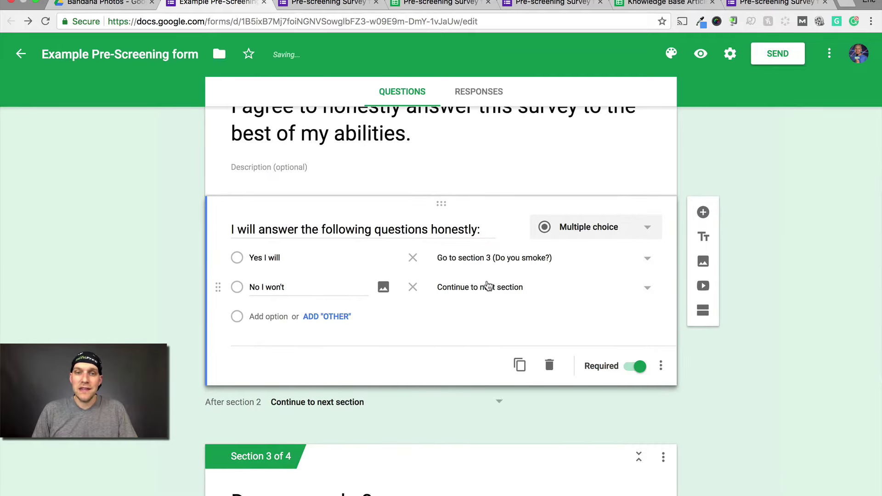
left_click(647, 291)
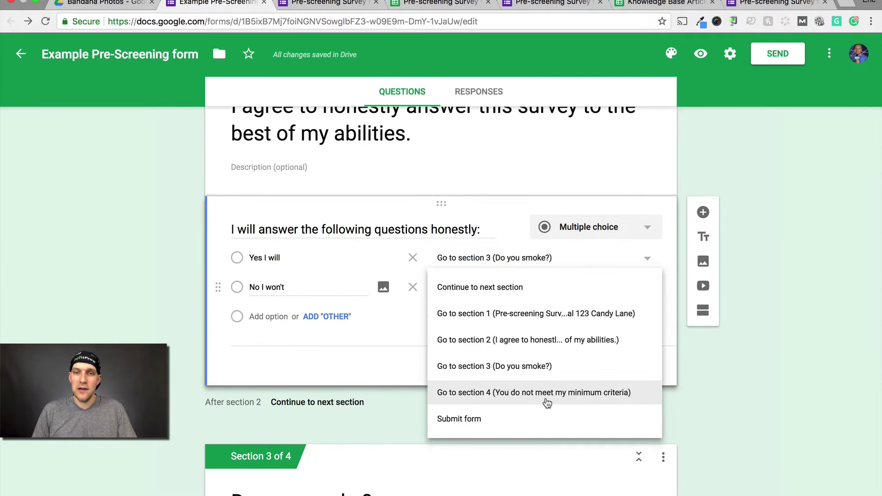
left_click(546, 396)
scroll(524, 405, "down", 3)
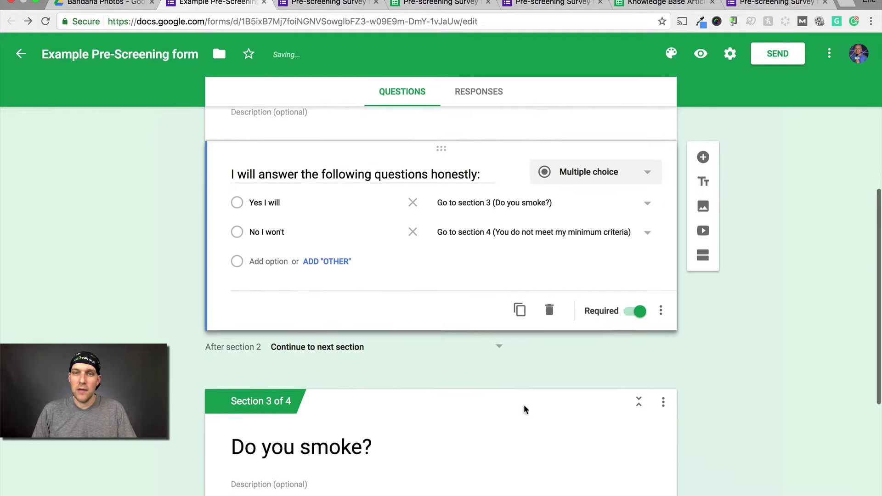
scroll(525, 406, "down", 7)
scroll(526, 404, "up", 3)
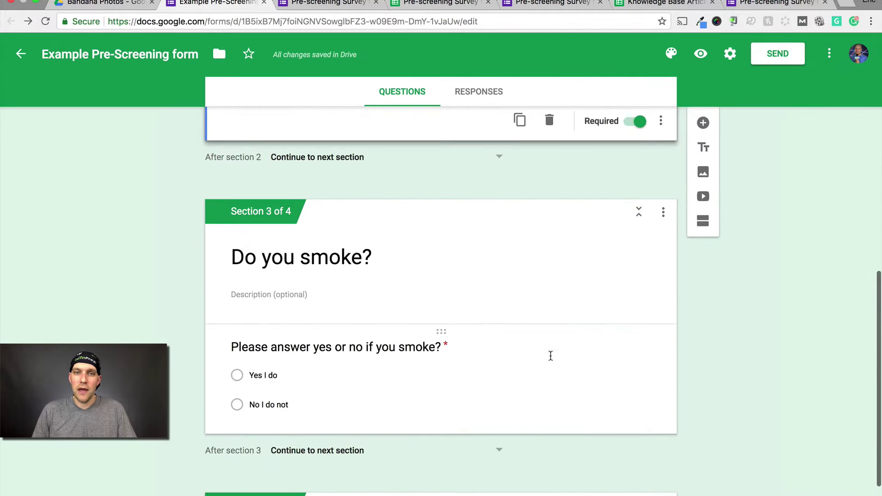
- Branch the smoking question so 'Yes I do' goes to section 4 and 'No I do not' continues
left_click(566, 308)
left_click(620, 322)
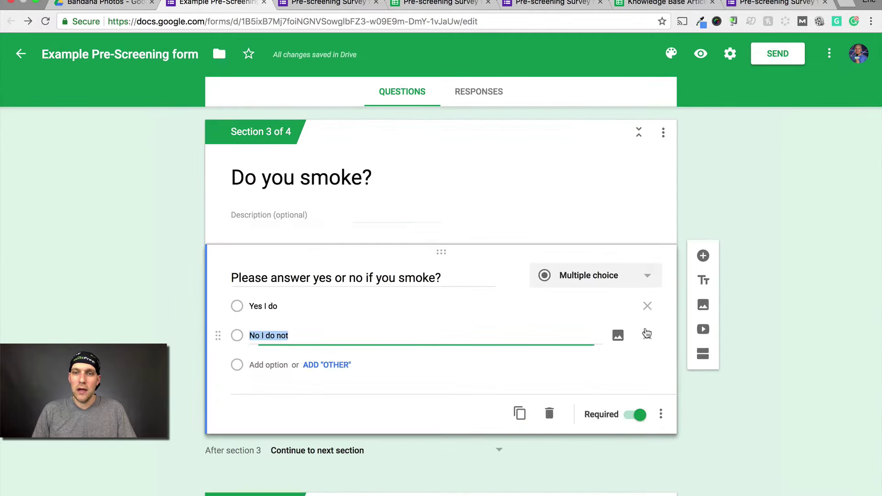
left_click(662, 416)
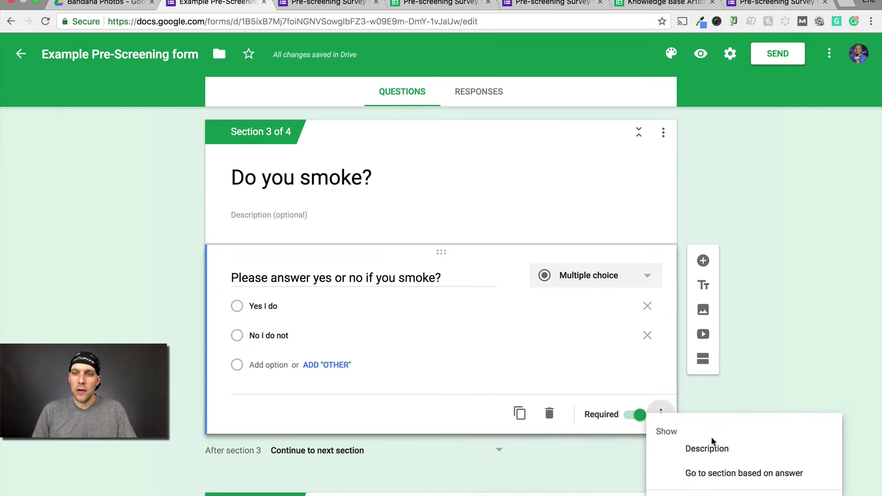
left_click(729, 478)
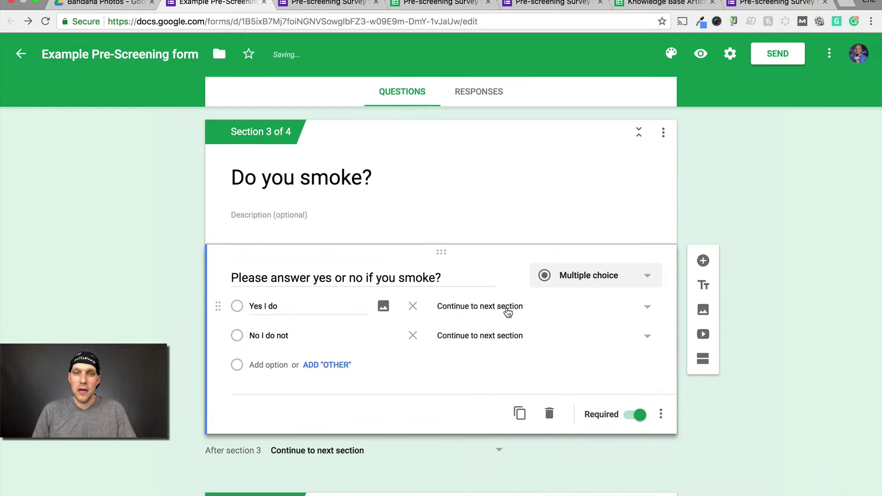
left_click(649, 309)
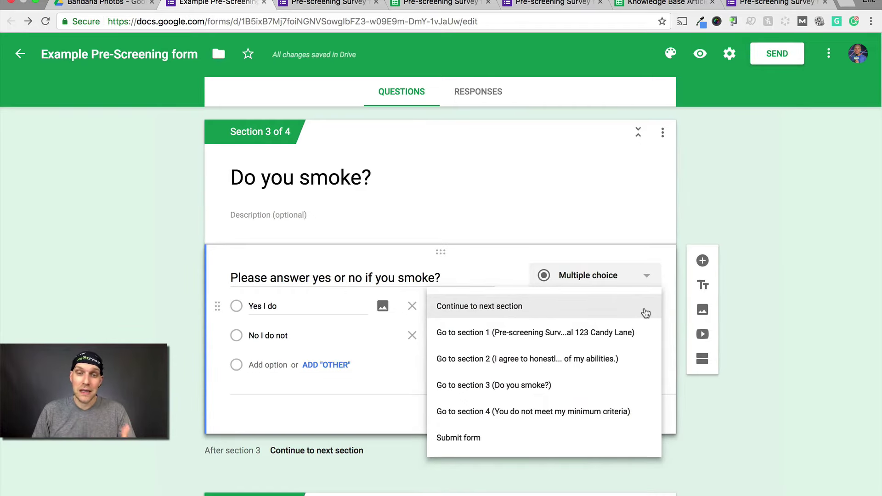
left_click(597, 412)
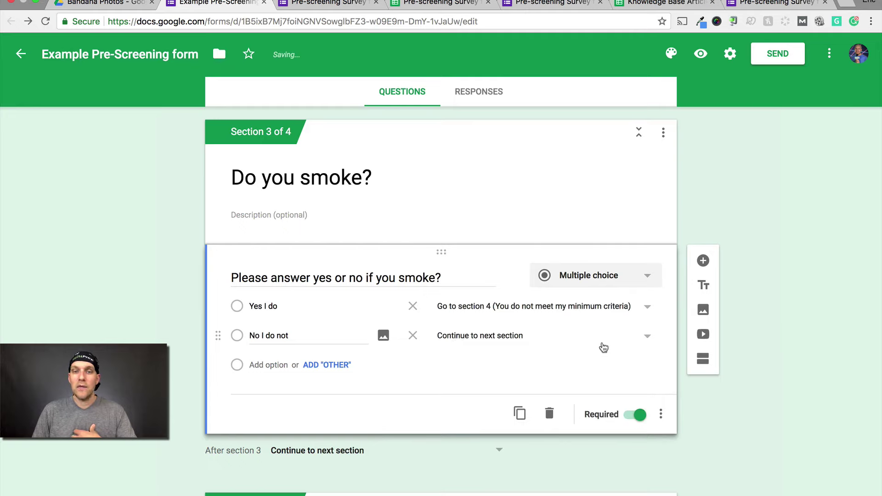
left_click(651, 340)
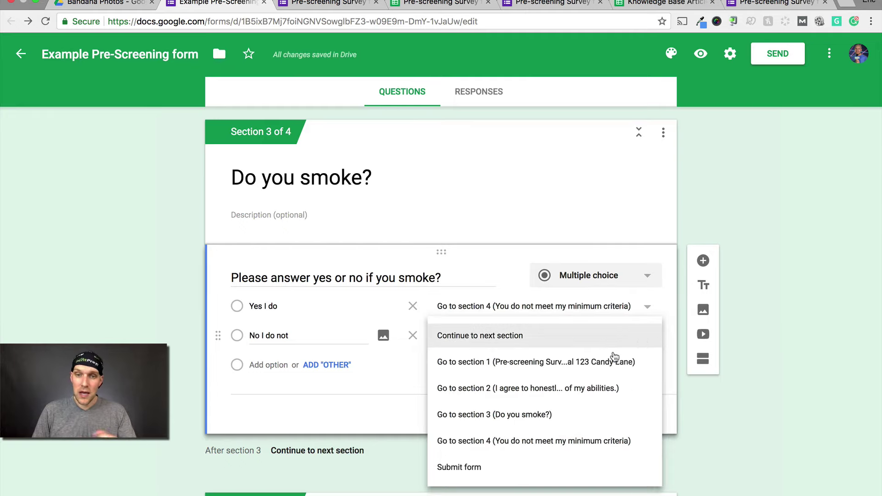
left_click(723, 428)
scroll(724, 428, "down", 3)
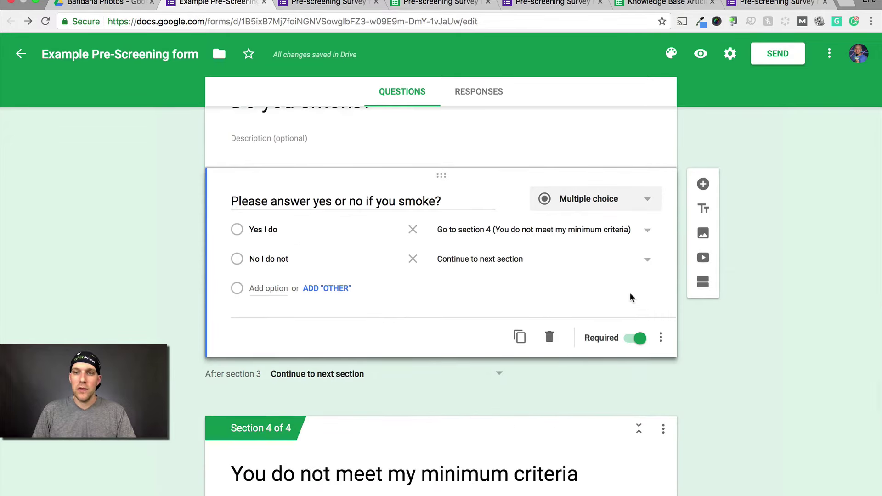
- Add a new section after section 3
left_click(704, 282)
scroll(519, 339, "up", 4)
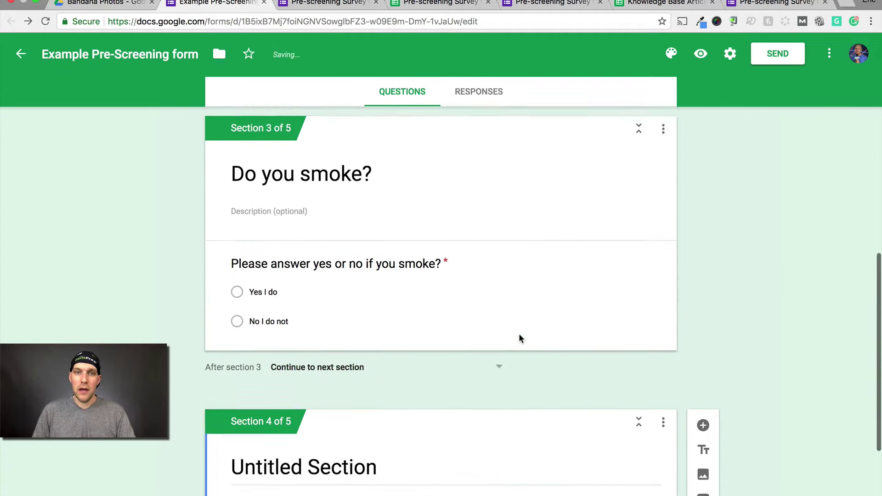
scroll(519, 339, "down", 5)
scroll(506, 334, "up", 7)
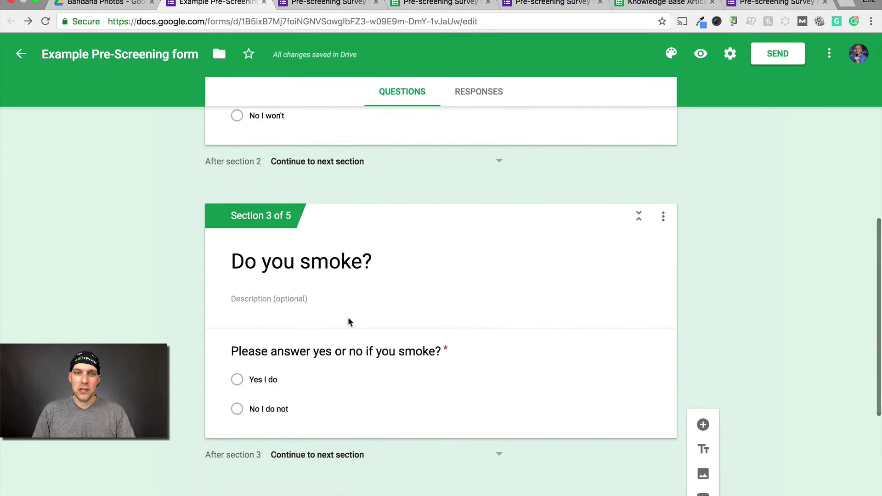
scroll(357, 330, "down", 4)
- Paste 'Do you gross at least $3,000 monthly?' from the original survey and title the section 'Minimum Gross Salary Requirement'
left_click(335, 5)
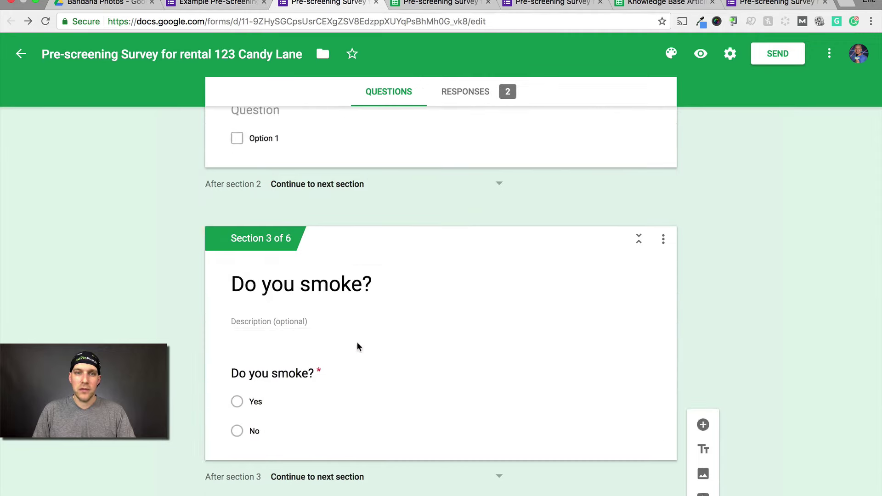
scroll(357, 346, "down", 5)
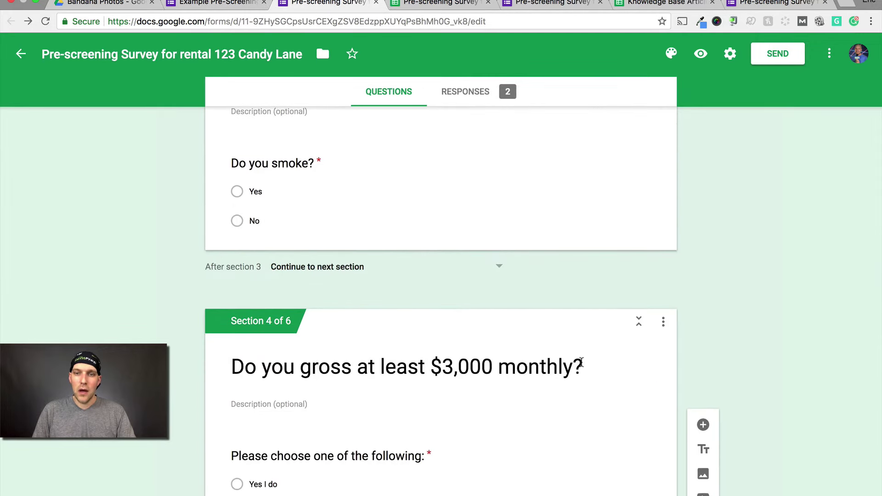
triple_click(328, 359)
key("ctrl+c")
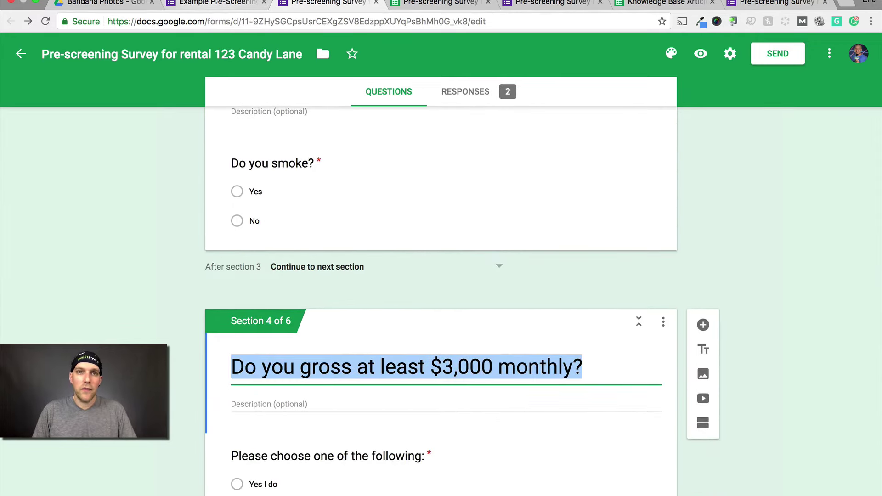
left_click(219, 3)
triple_click(331, 349)
key("ctrl+v")
left_click_drag(425, 267, 219, 266)
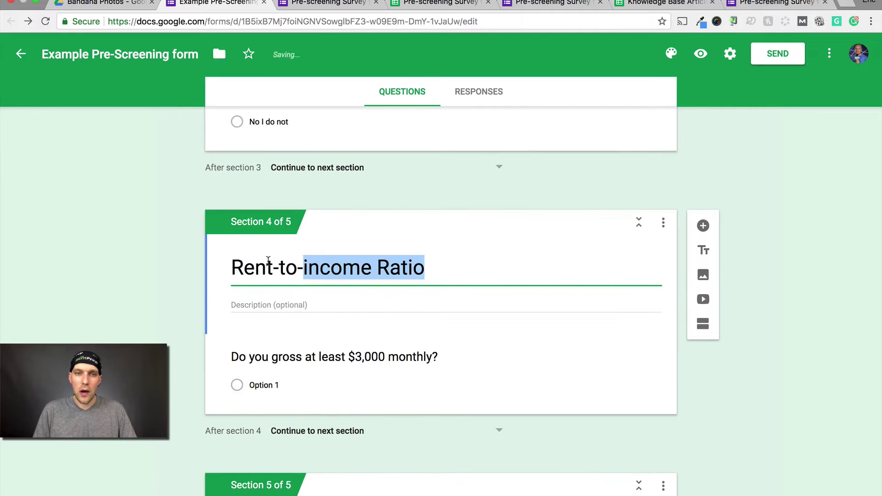
type("Minimum ")
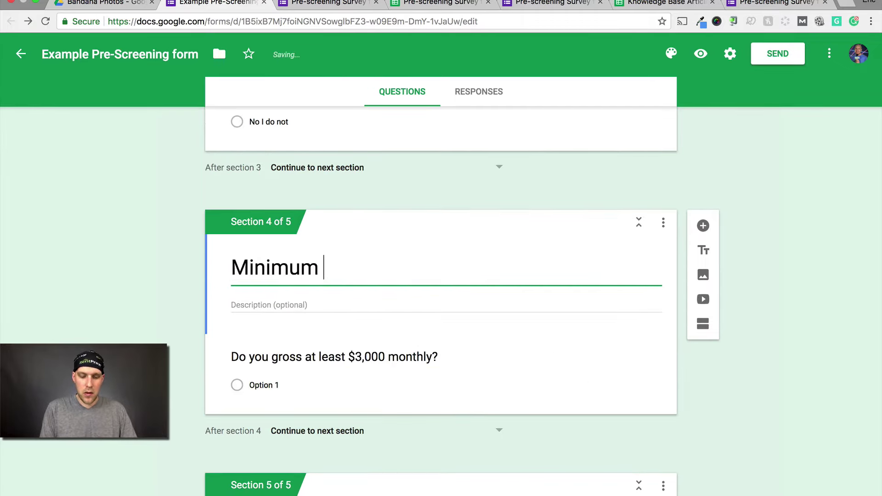
type("Gr")
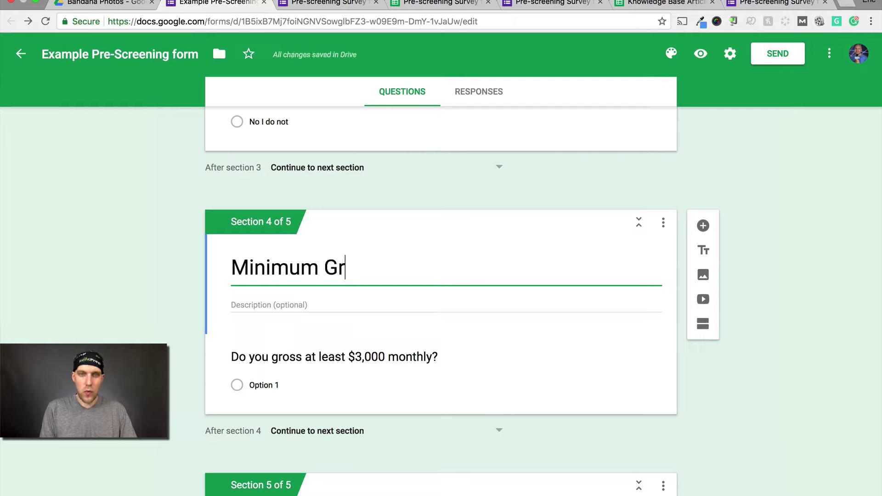
type("oss Salary Requ")
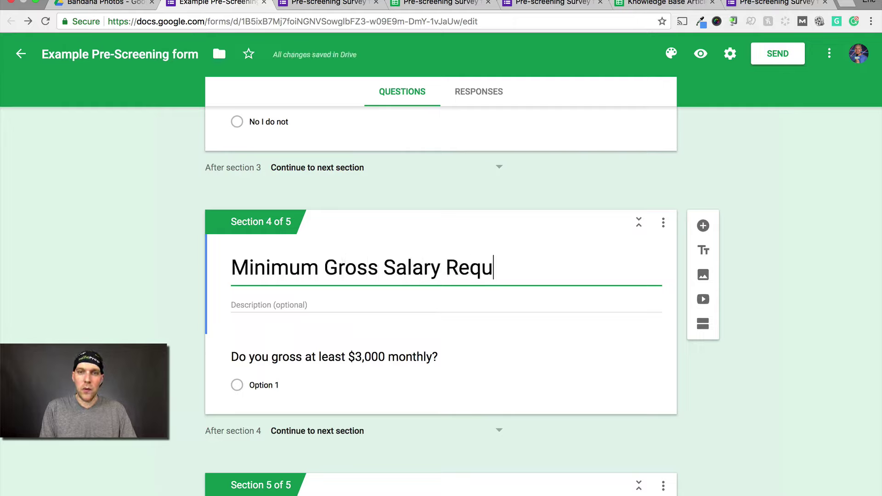
type("irement")
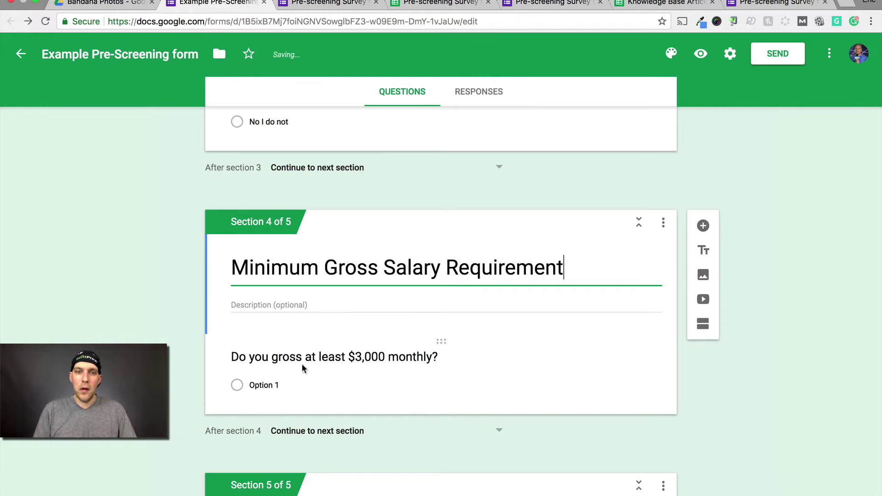
- Give the salary question the options 'Yes I do' and 'No I don't' and mark it required
scroll(394, 374, "down", 2)
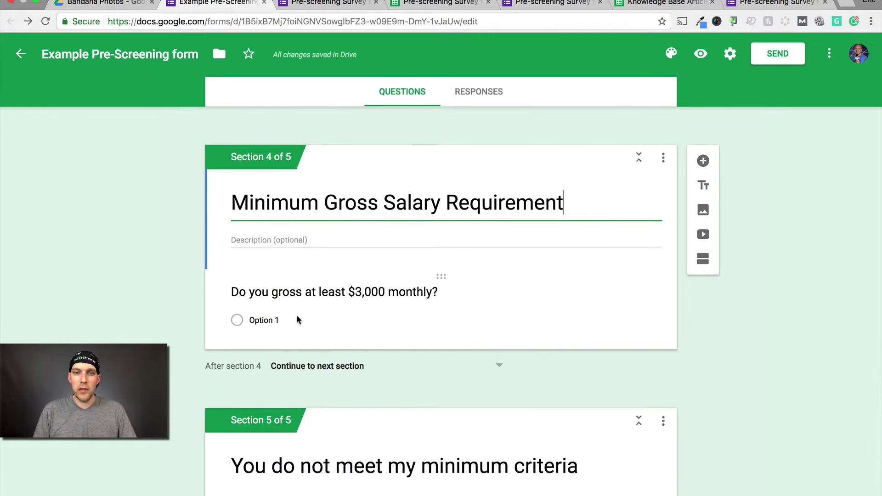
left_click(266, 322)
type("Yes")
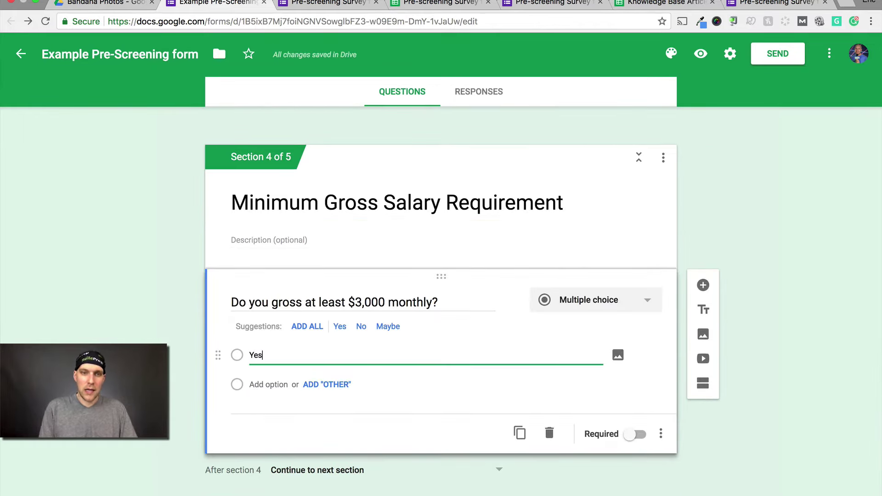
type(" I do")
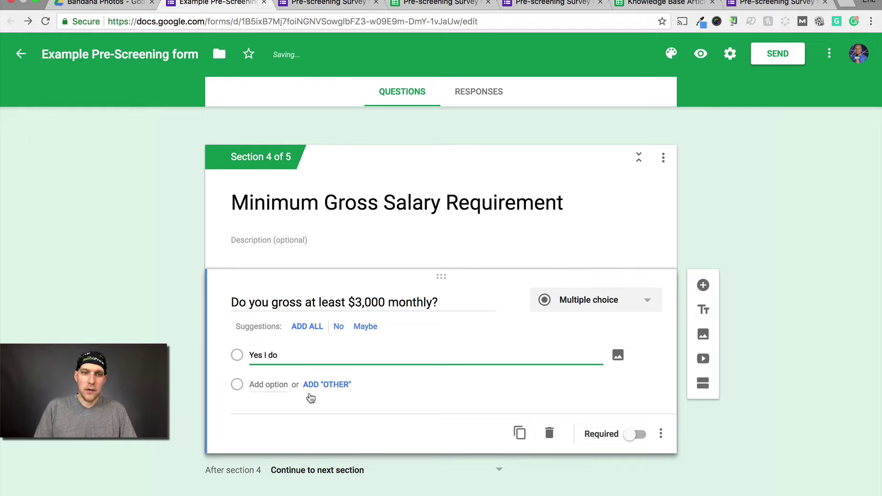
left_click(267, 385)
type("No I d")
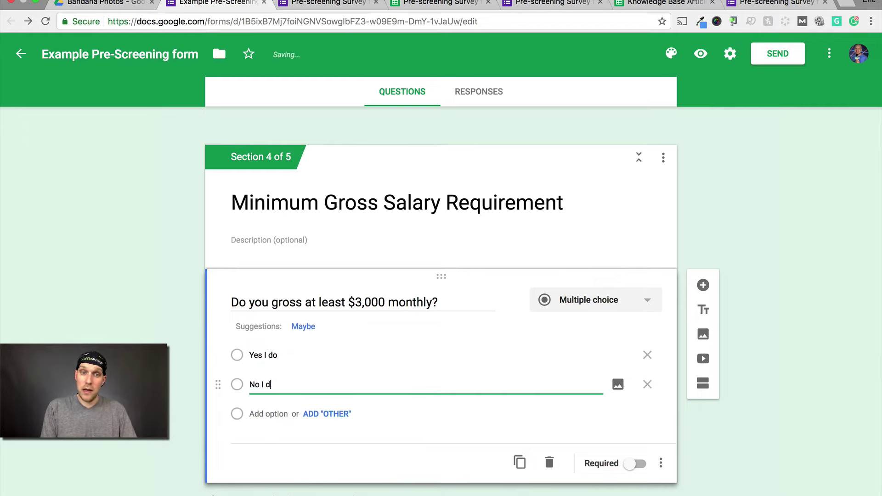
type("on't")
left_click(635, 464)
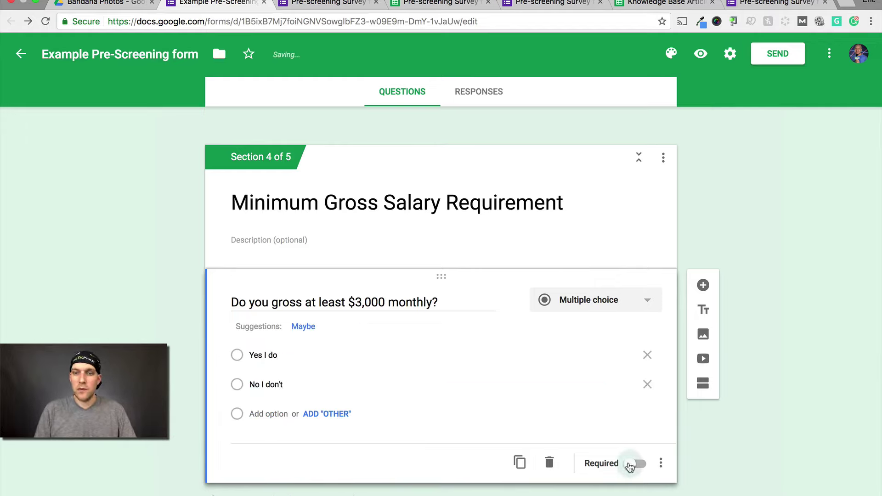
scroll(798, 409, "up", 7)
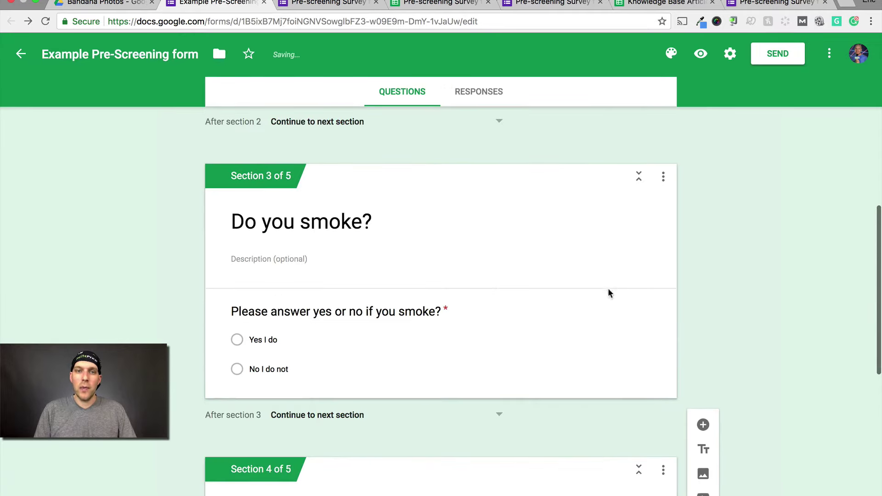
- Route the smoking question's 'No I do not' answer to section 4, Minimum Gross Salary Requirement
left_click(528, 327)
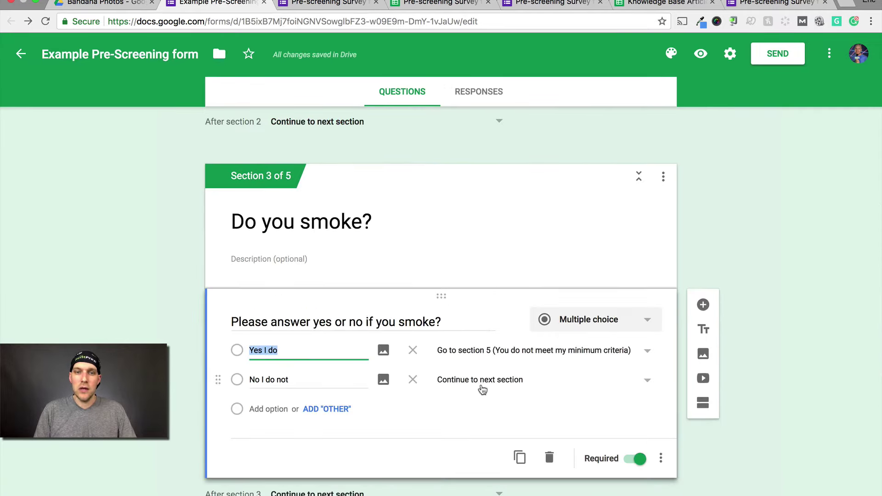
left_click(649, 381)
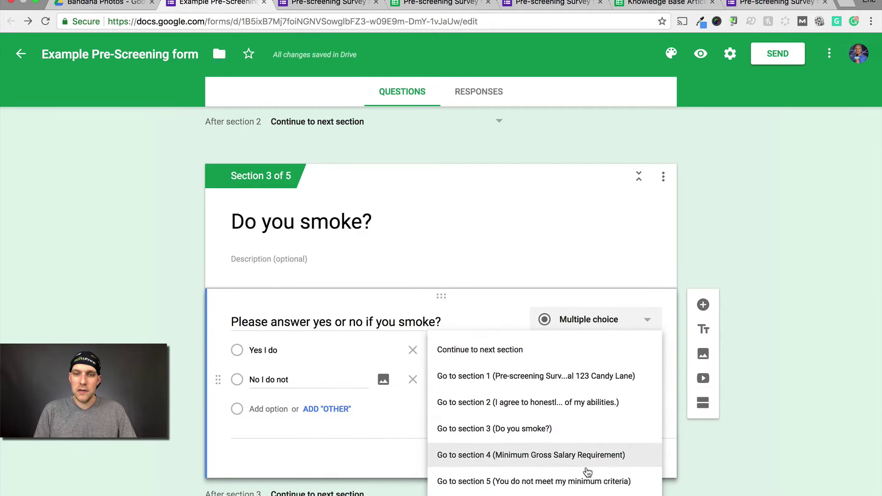
scroll(546, 469, "down", 1)
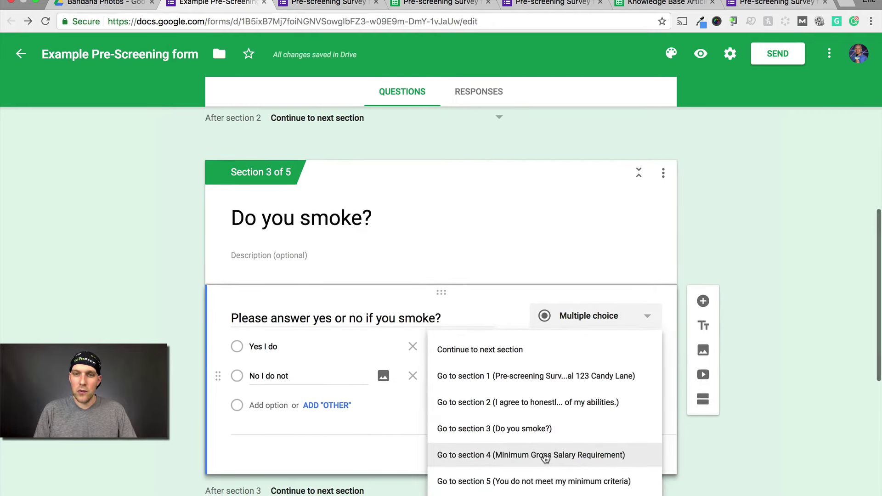
left_click(545, 456)
scroll(743, 459, "down", 10)
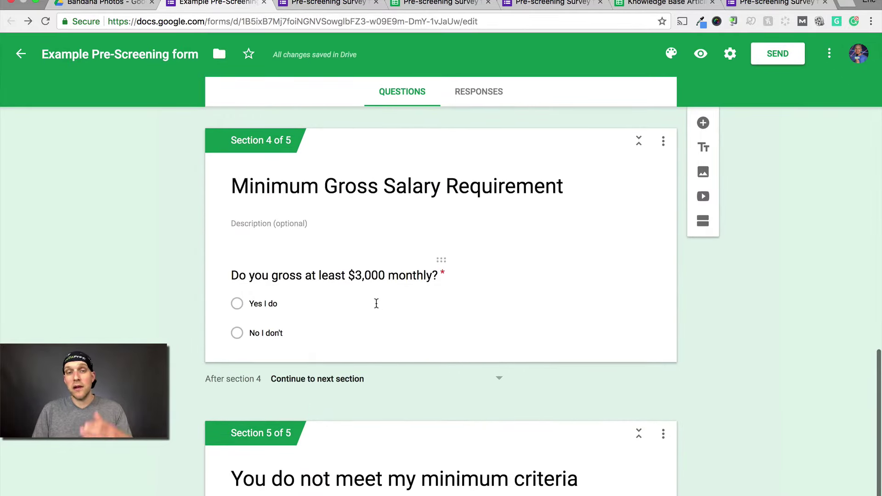
- Add a Section 5 after section 4 and copy the 'Congratulations!' title from the original survey
left_click(437, 298)
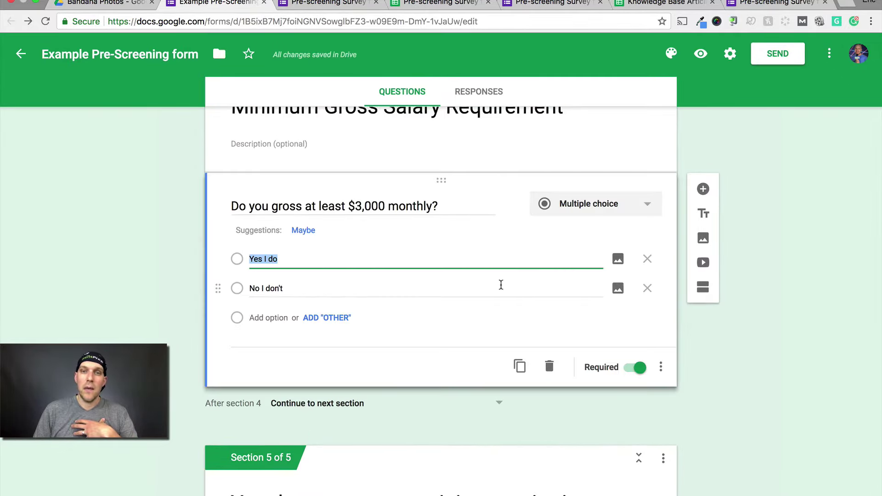
left_click(705, 288)
left_click(329, 4)
scroll(358, 354, "down", 10)
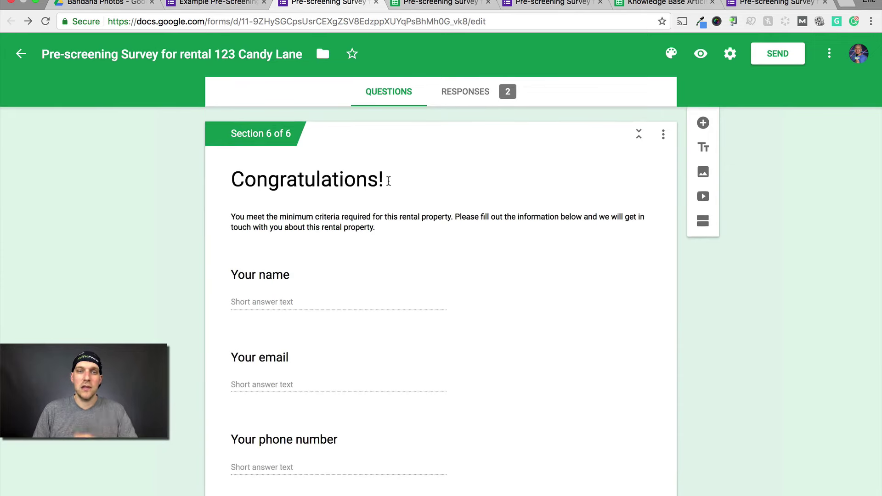
left_click_drag(388, 179, 213, 173)
left_click(216, 3)
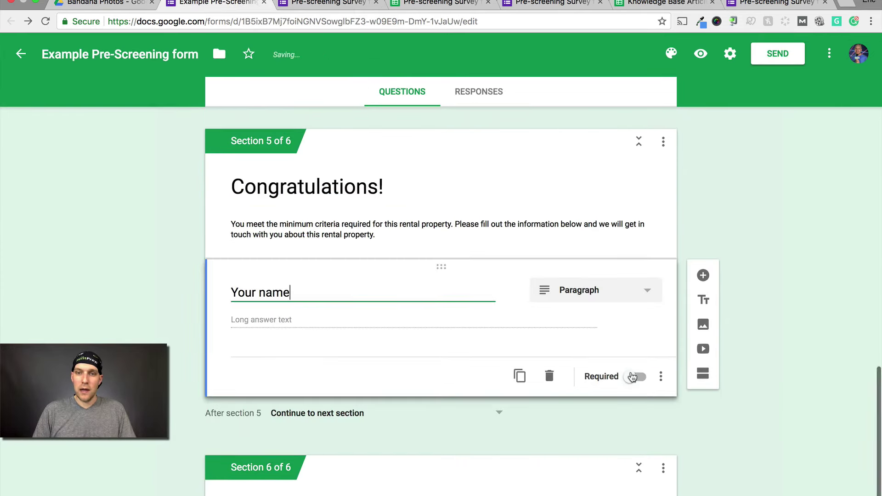
- Make Your name a required short-answer question and duplicate it
left_click(637, 377)
left_click(648, 301)
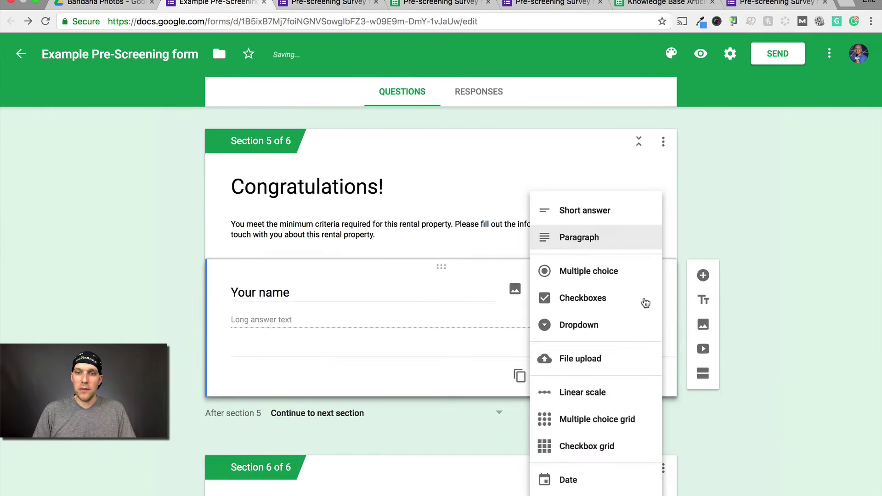
left_click(619, 223)
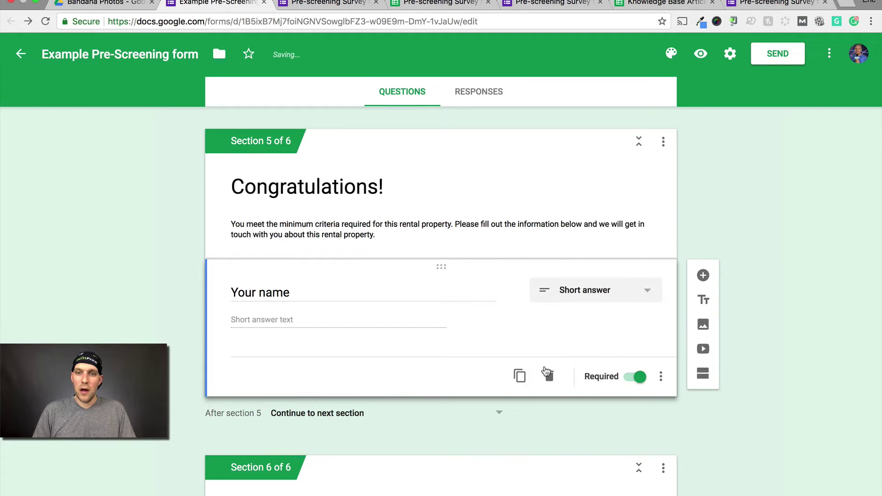
left_click(520, 376)
left_click(519, 459)
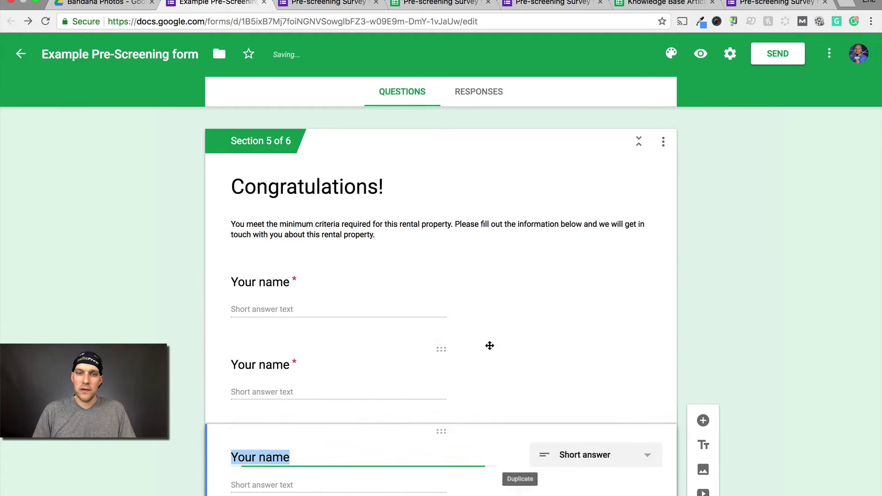
key("ctrl+z")
- Rename the Your name copies to 'Your email' and 'Your phone number'
type("Your email")
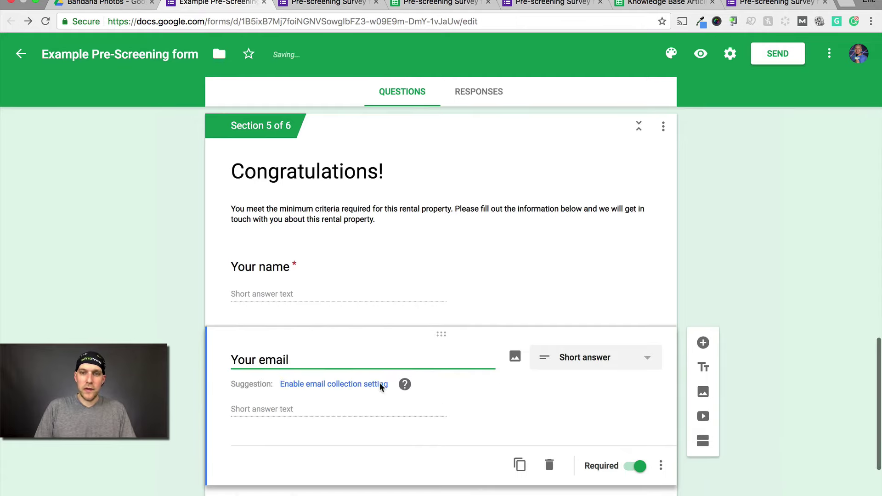
scroll(553, 404, "down", 2)
left_click(280, 464)
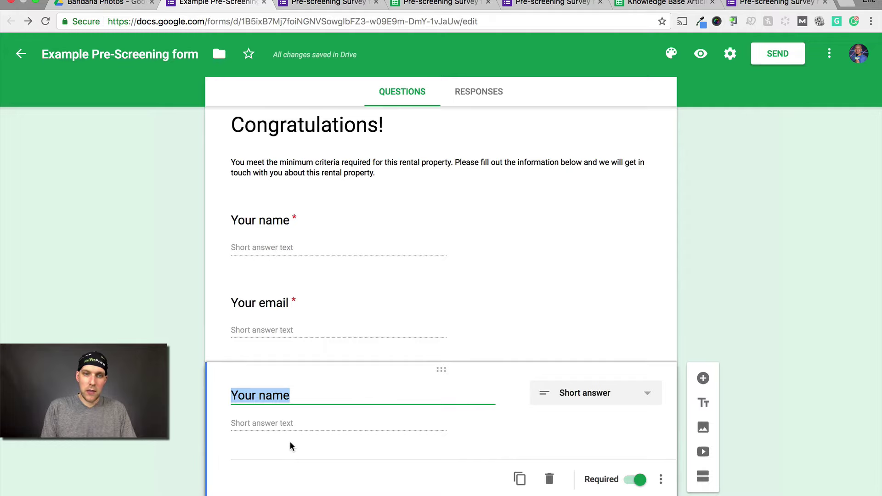
type("Your phone")
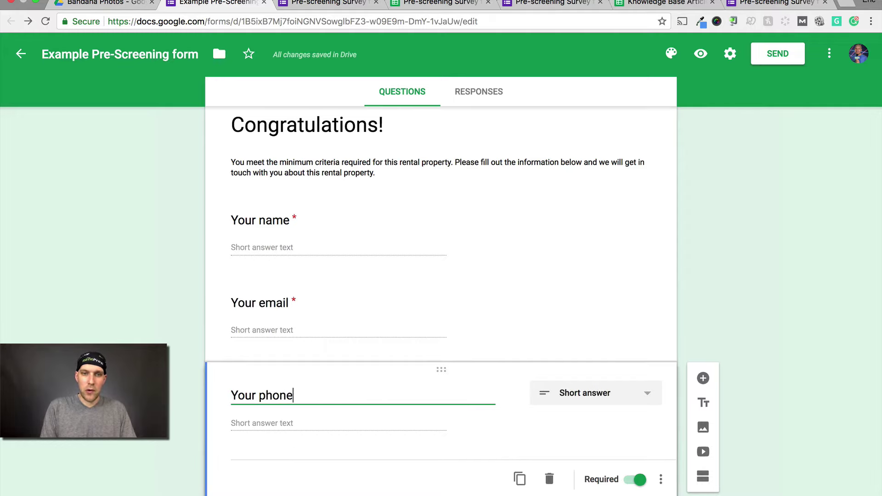
type(" number")
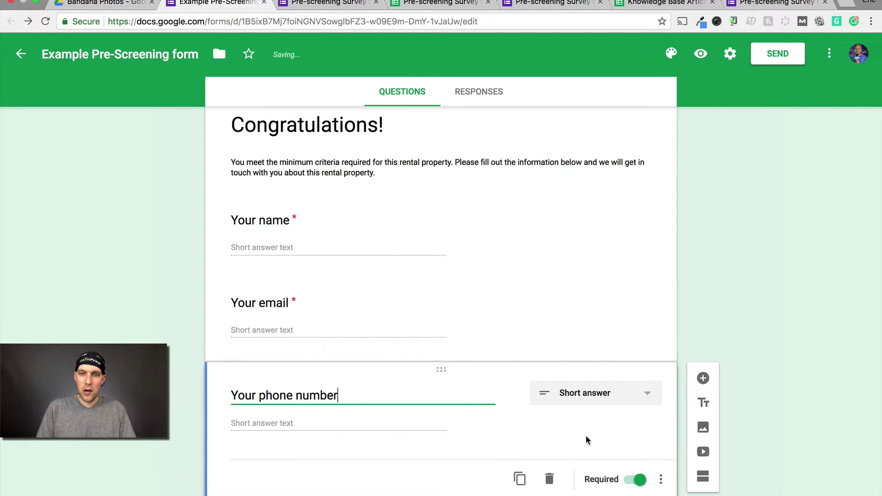
left_click(587, 437)
scroll(533, 435, "down", 2)
scroll(593, 237, "up", 2)
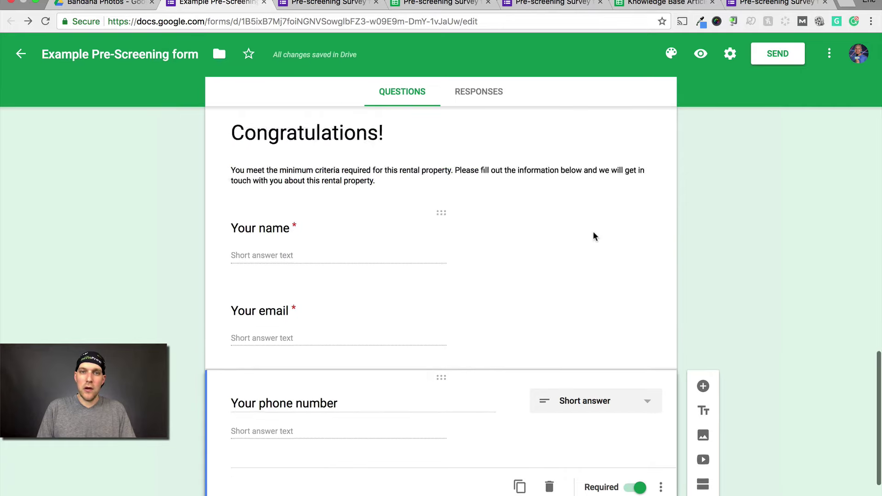
scroll(594, 237, "up", 9)
- Route the $3,000 monthly question: Yes I do to section 5, No I don't to section 6
left_click(528, 346)
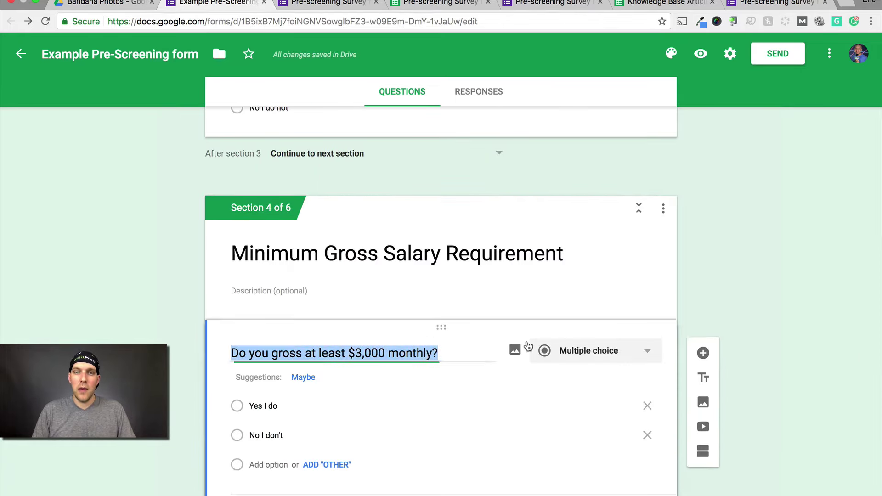
left_click(662, 490)
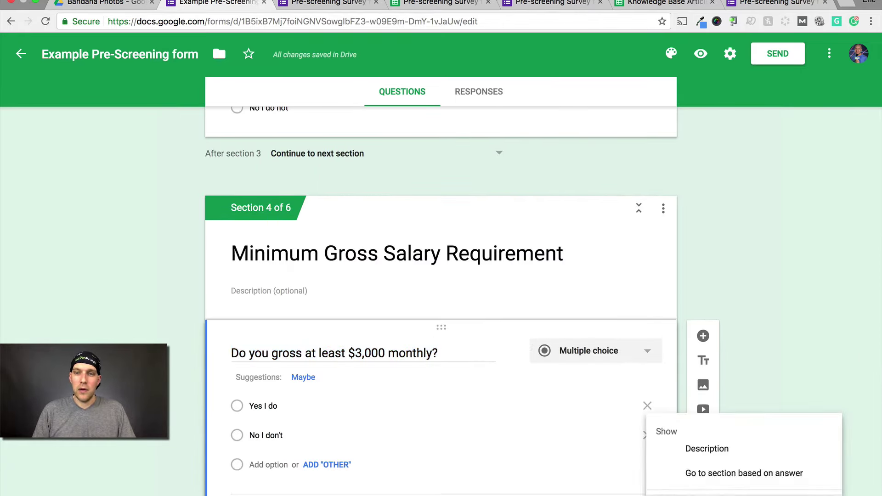
left_click(709, 478)
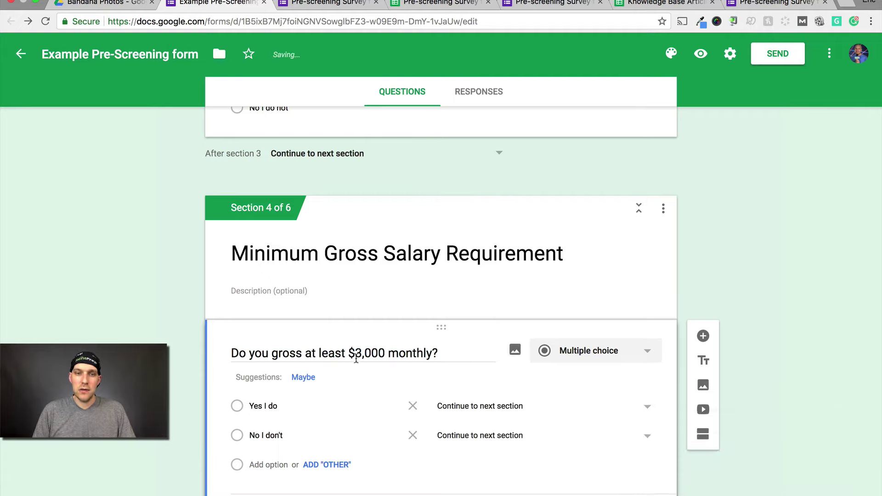
left_click(650, 410)
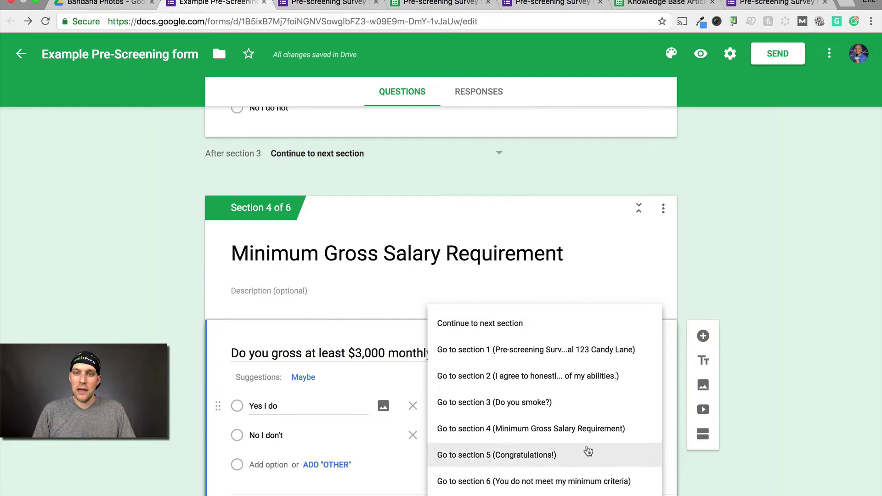
left_click(589, 452)
left_click(650, 437)
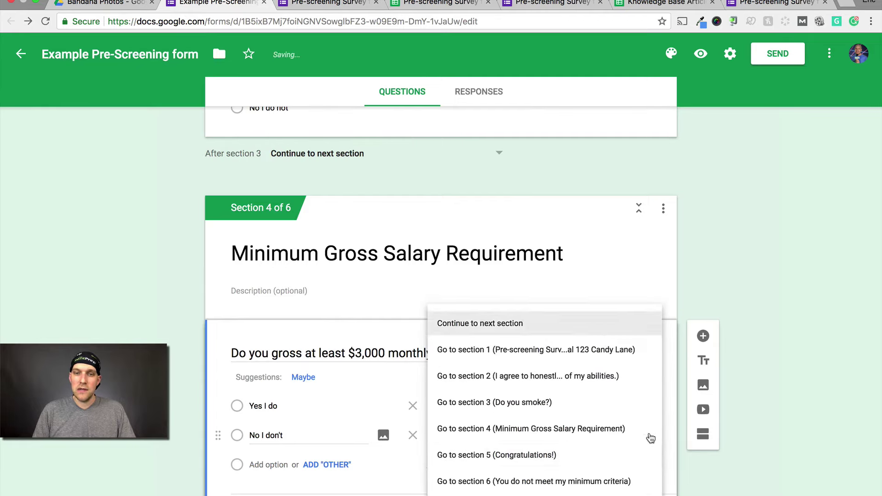
left_click(528, 485)
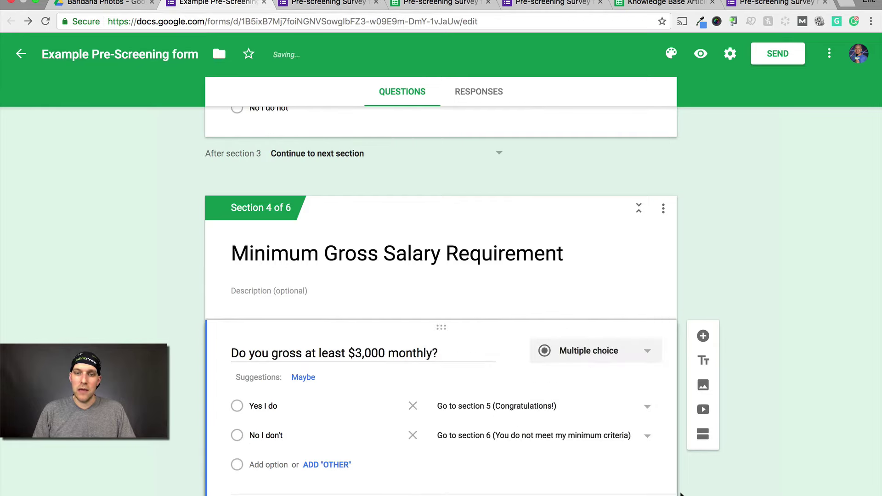
scroll(627, 471, "down", 5)
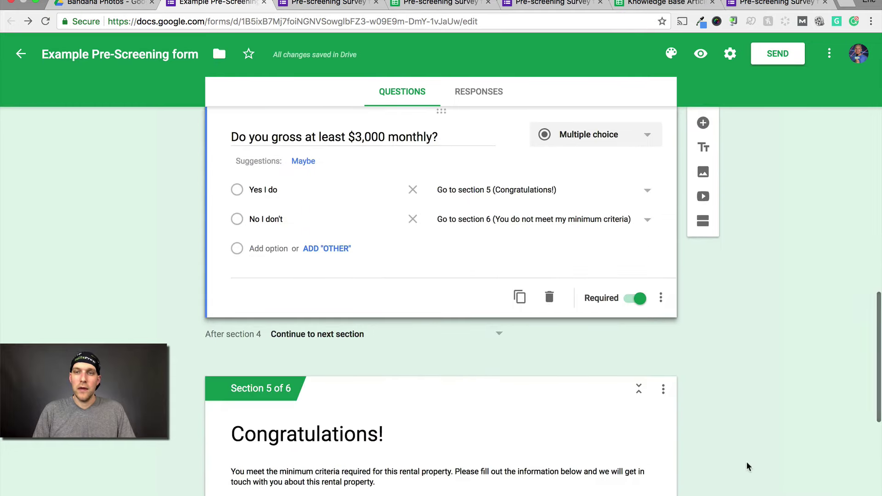
scroll(747, 462, "down", 10)
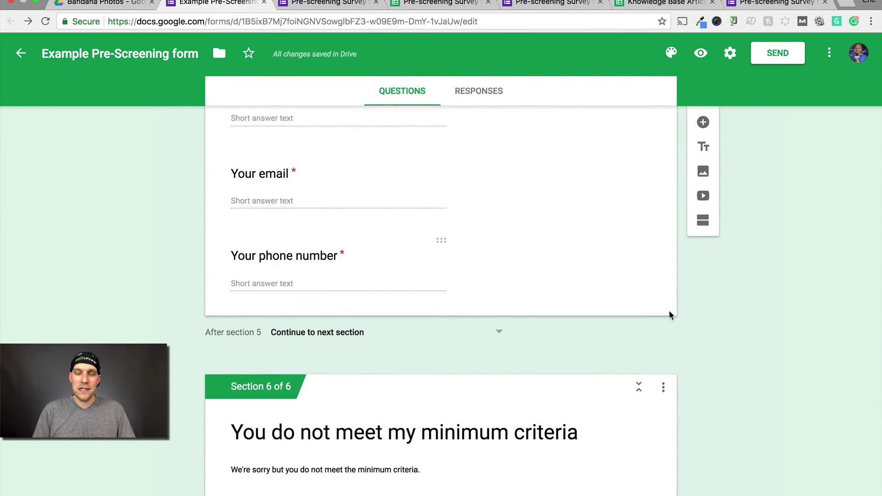
scroll(461, 375, "up", 6)
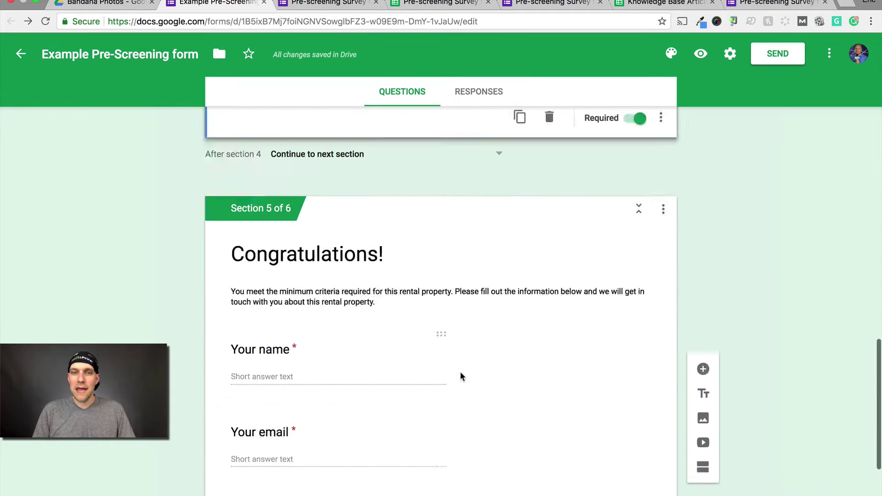
scroll(461, 376, "up", 20)
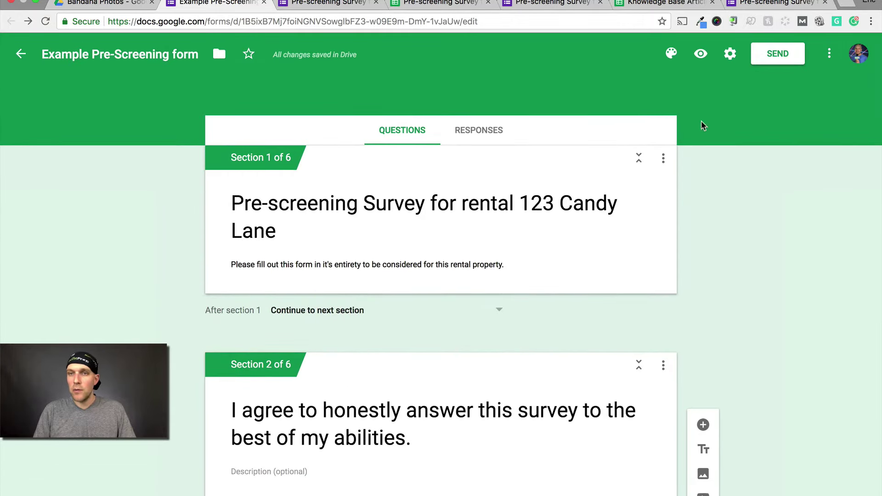
- In Settings, drop the organisation restriction, limit to 1 response, collect emails, always send receipts
left_click(730, 53)
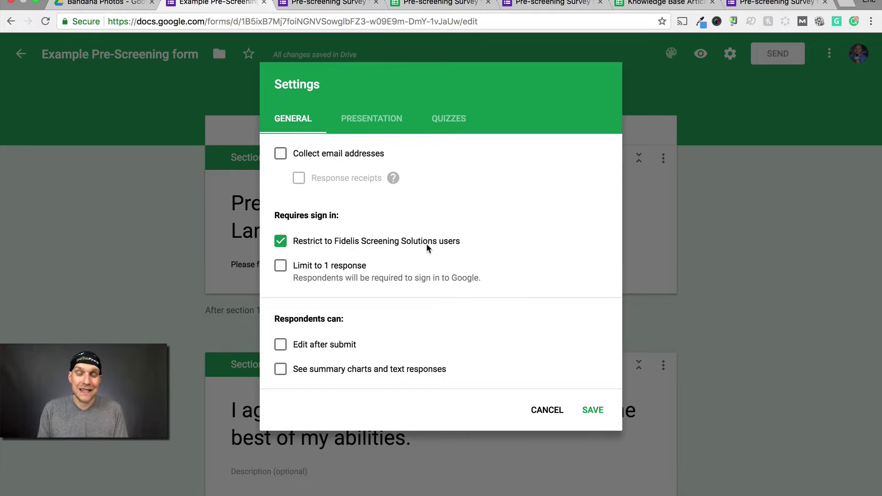
left_click(280, 242)
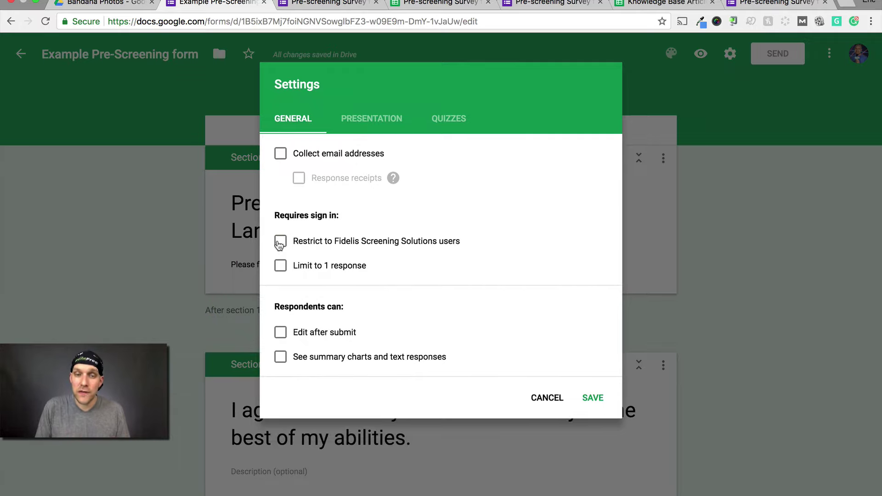
left_click(280, 266)
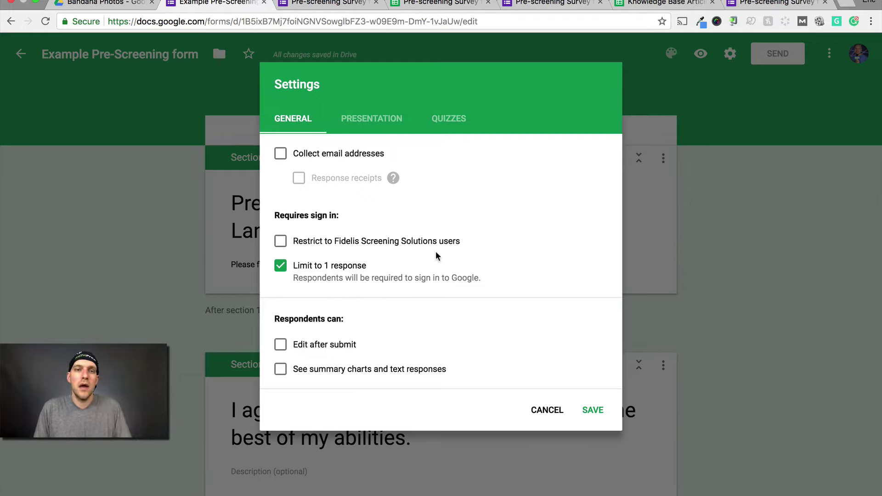
left_click(280, 156)
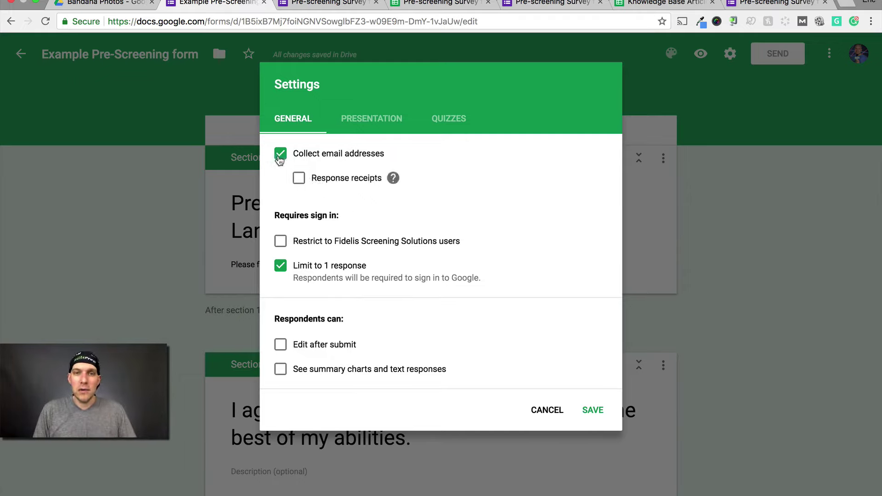
left_click(300, 180)
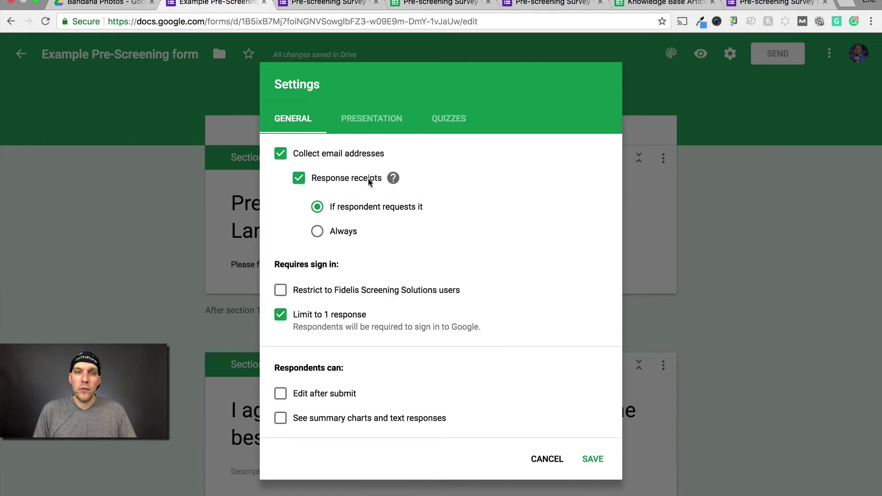
mouse_move(390, 180)
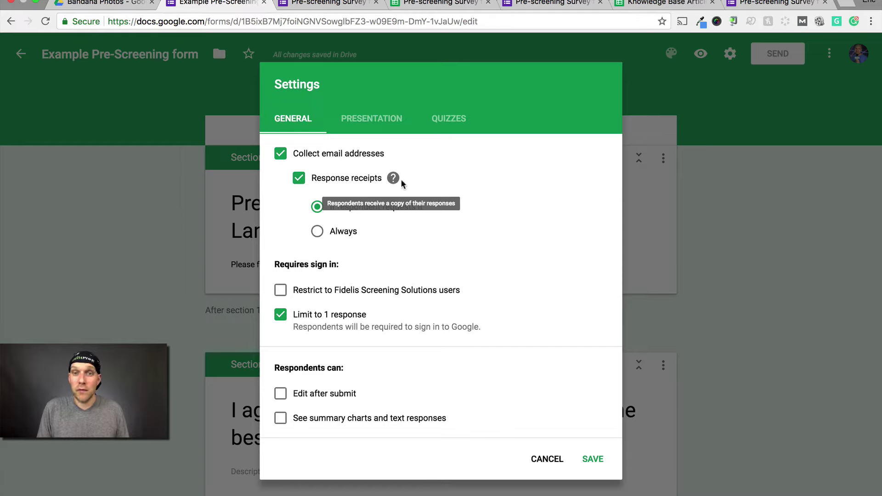
left_click(343, 230)
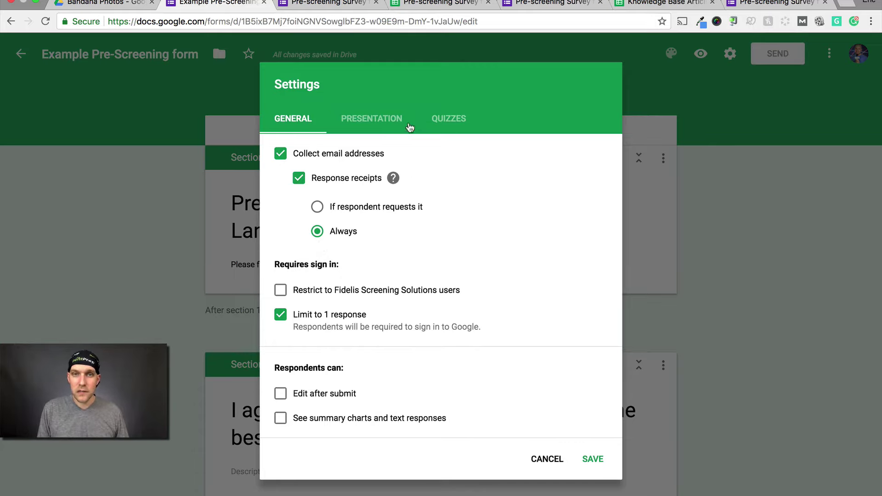
- Enable Show progress bar in Presentation settings, check Quizzes, and save the settings
left_click(367, 119)
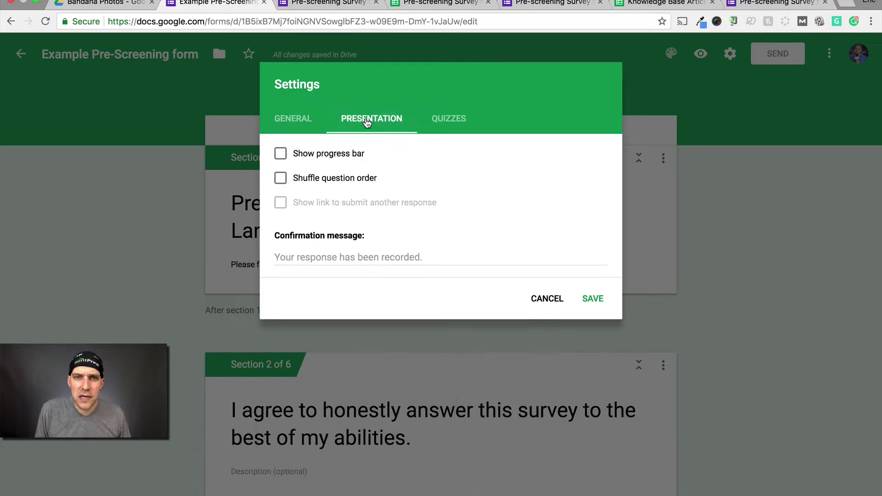
left_click(280, 154)
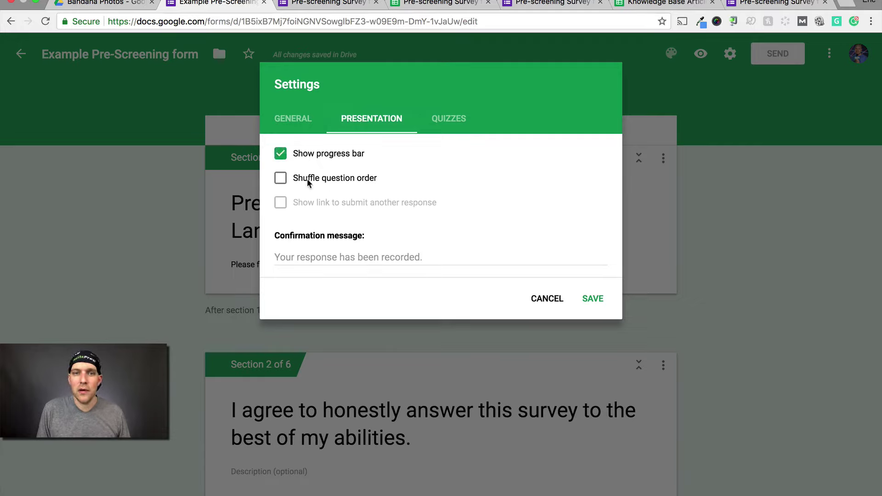
left_click(445, 120)
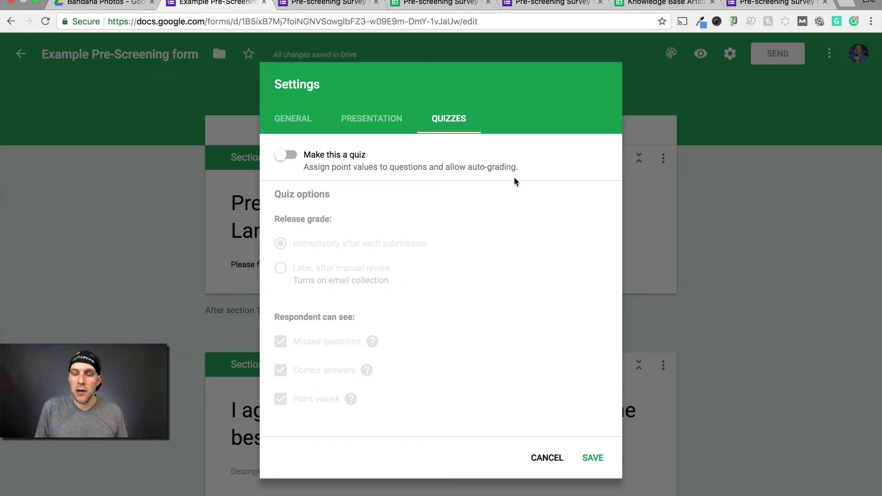
left_click(305, 125)
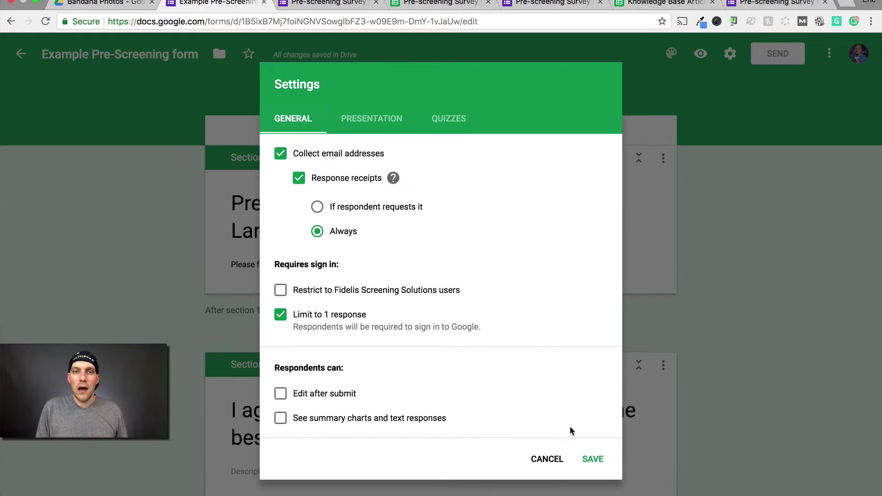
left_click(592, 460)
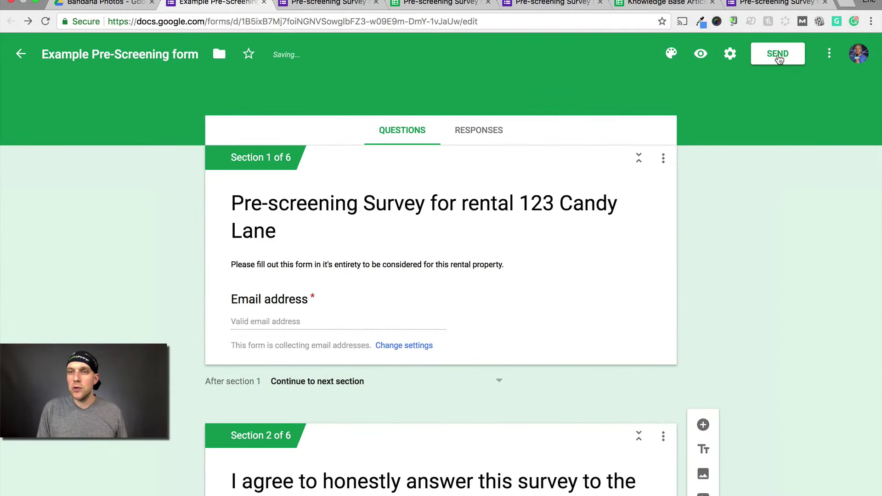
- Get the form's shareable link, glance at the embed code, and shorten the link
left_click(778, 55)
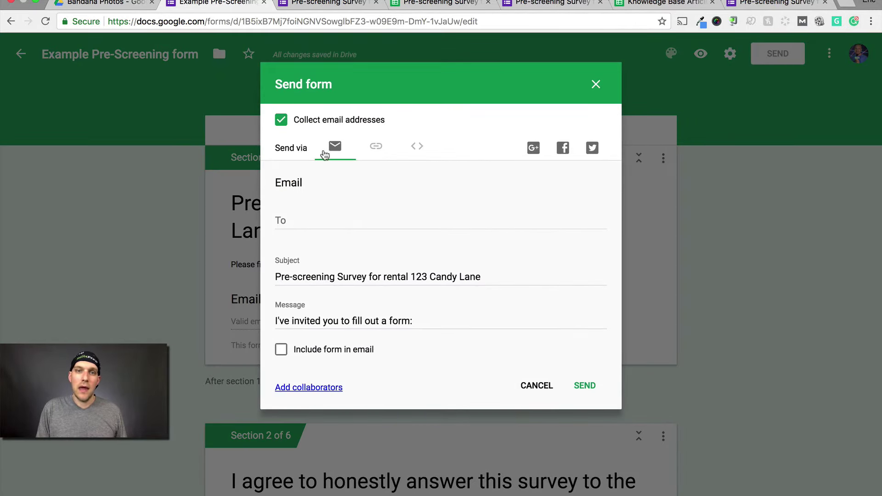
left_click(376, 150)
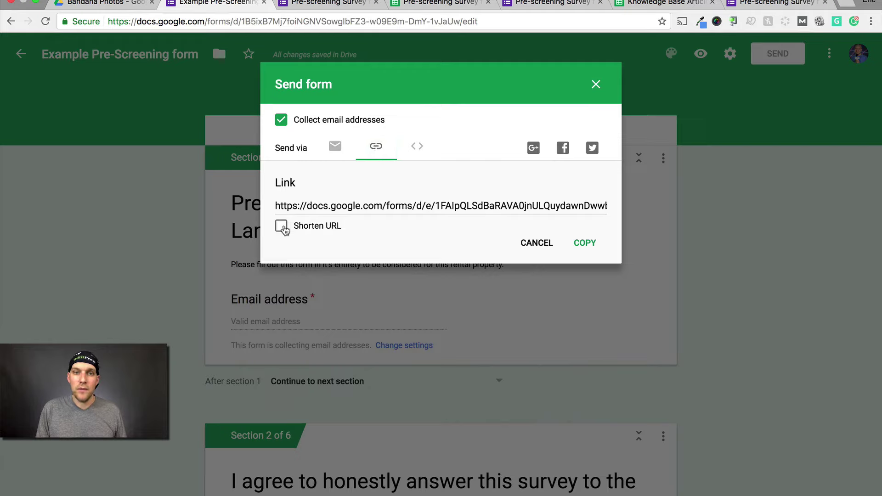
left_click(418, 152)
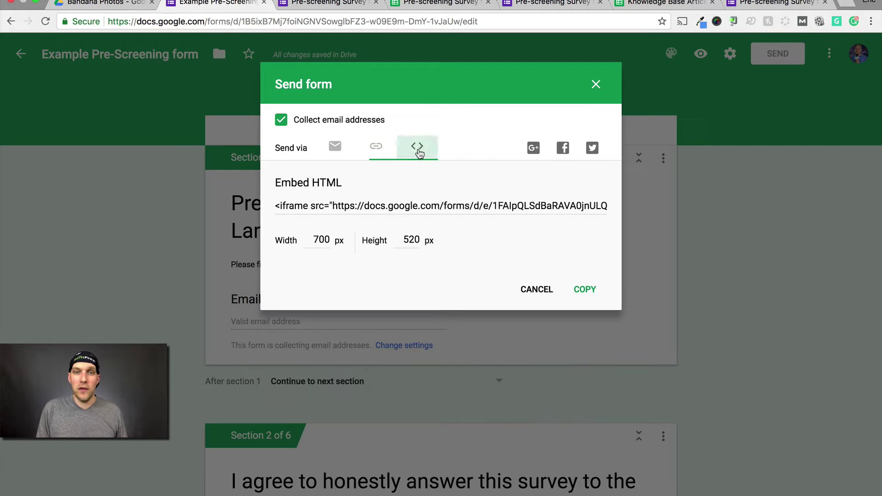
left_click(375, 148)
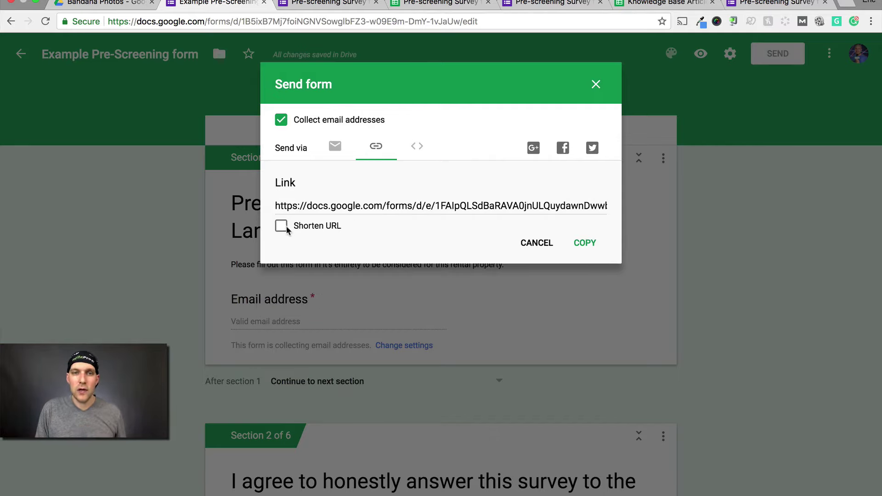
left_click(285, 227)
key("super+c")
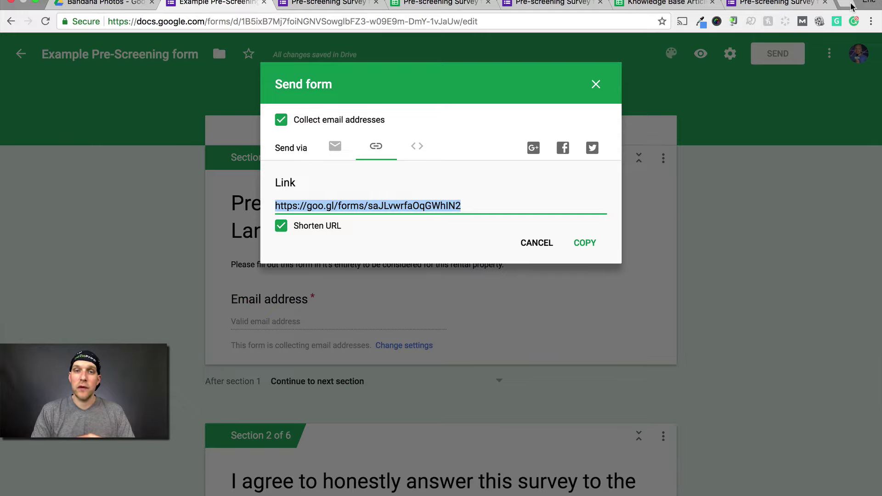
- Load the live form from the short link in a new tab and try its Email address field
left_click(847, 5)
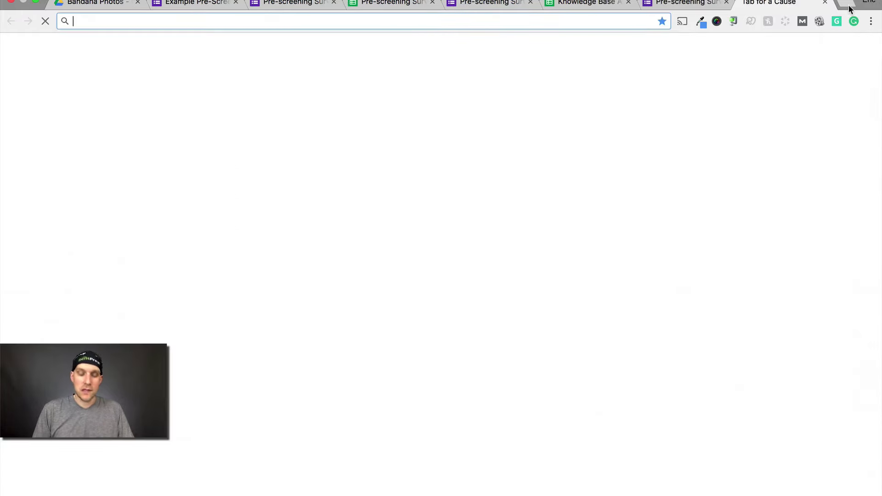
key("super+v")
key("Return")
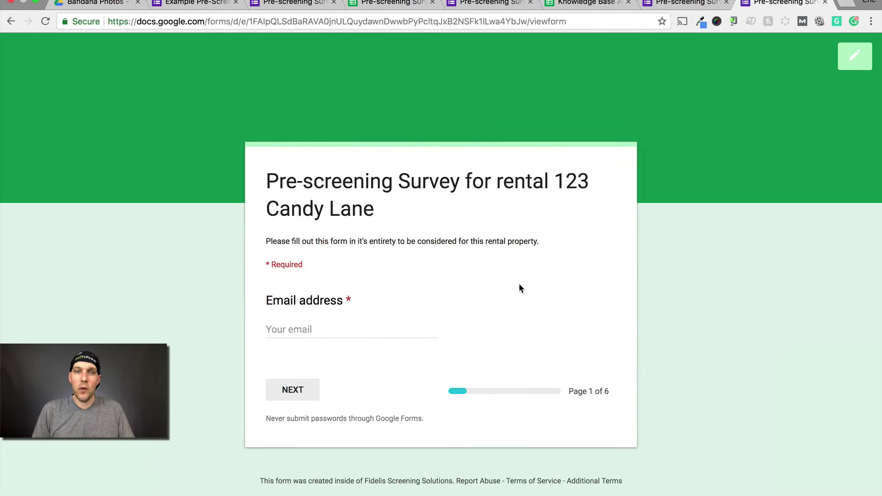
left_click(330, 327)
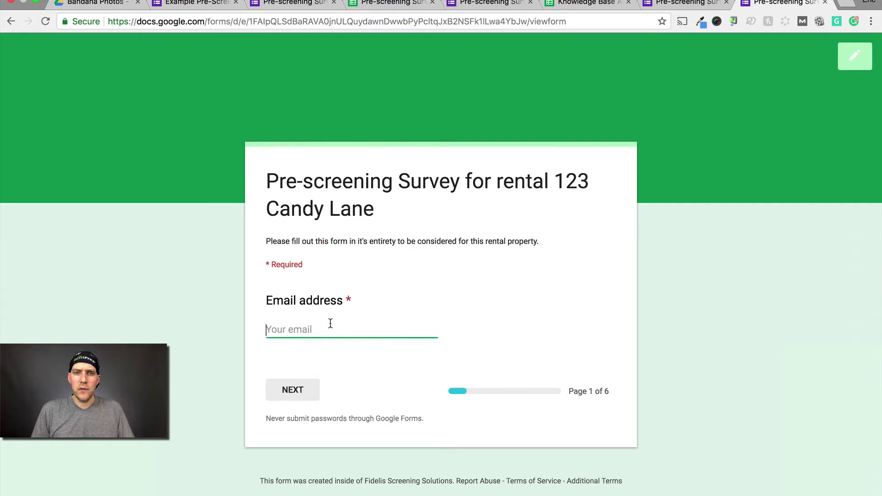
- Glance at the responses spreadsheet, return to the form editor, and close the Send form dialog
left_click(388, 5)
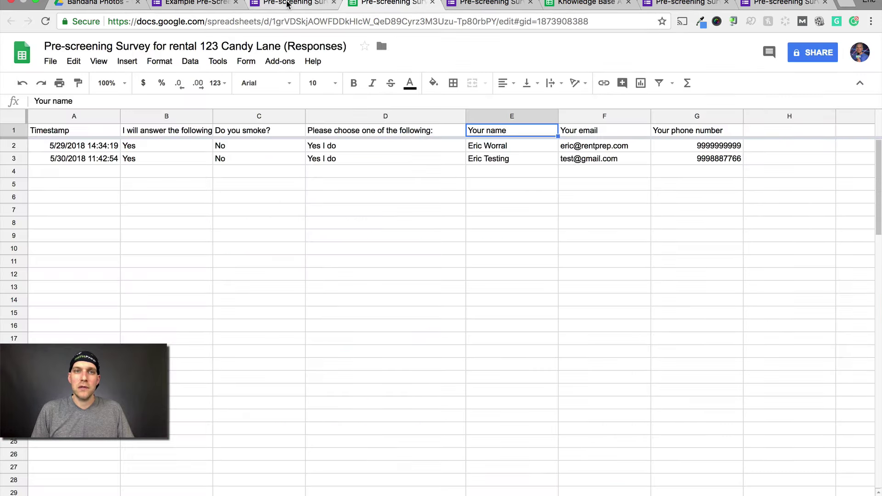
left_click(270, 5)
left_click(199, 6)
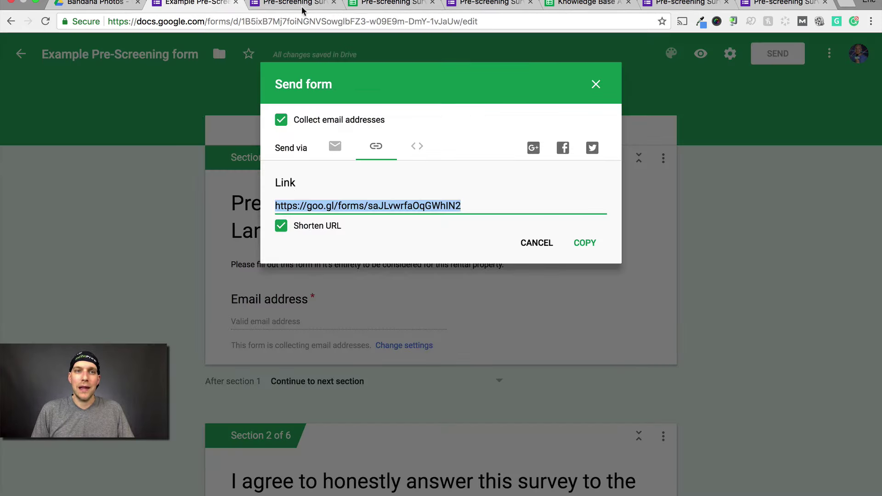
left_click(772, 6)
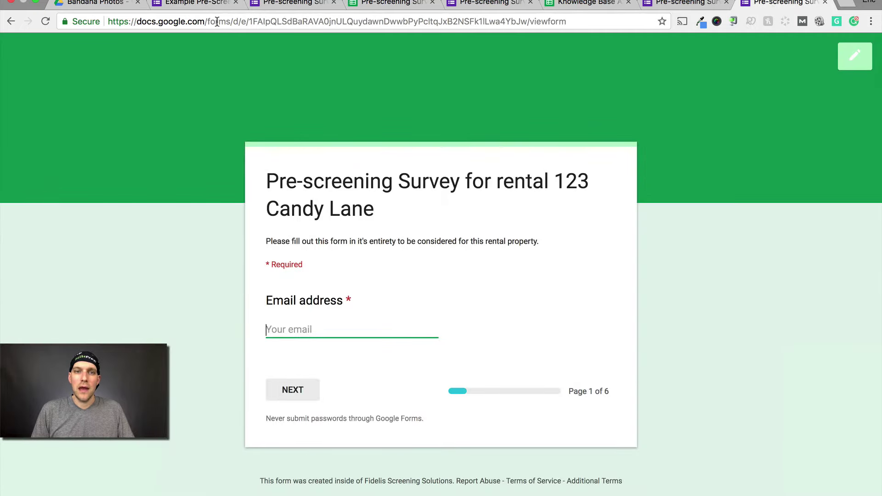
left_click(198, 6)
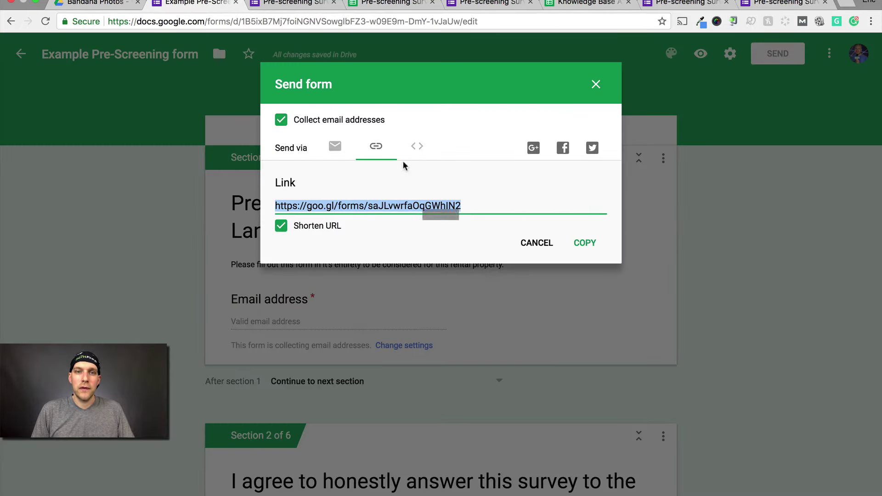
left_click(595, 86)
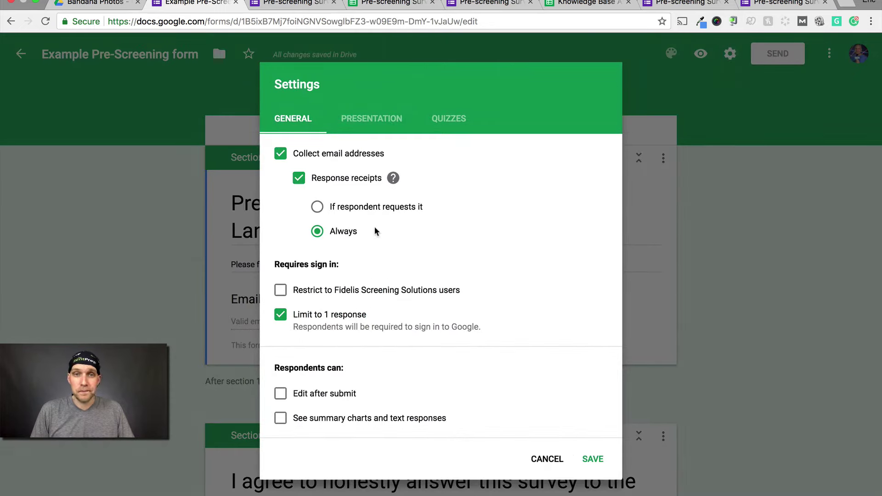
- Turn off email collection, save the settings, and reload the live form
left_click(281, 154)
left_click(604, 415)
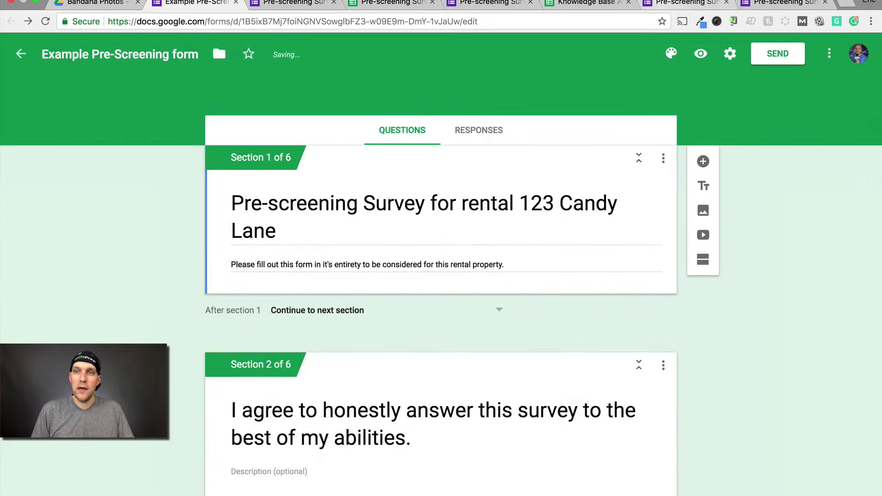
left_click(778, 8)
key("super+r")
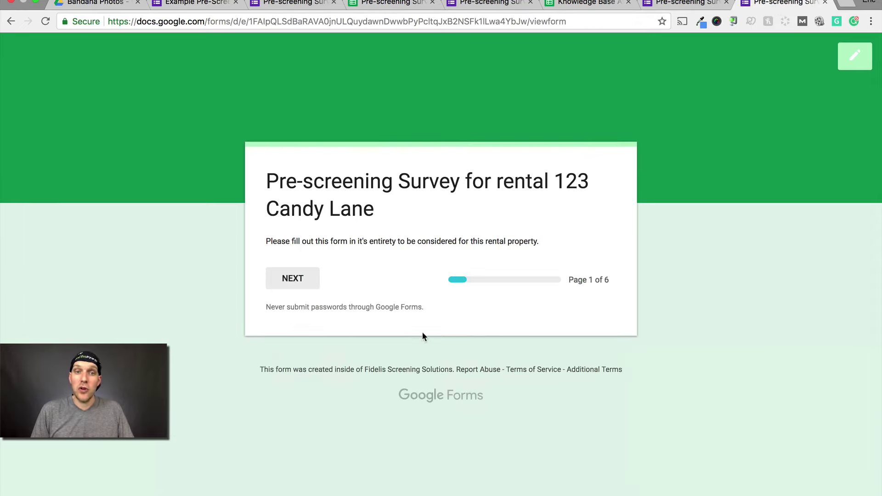
- Fill in the live form: agree to answer honestly, No for smoking, Yes for $3,000 monthly
left_click(299, 285)
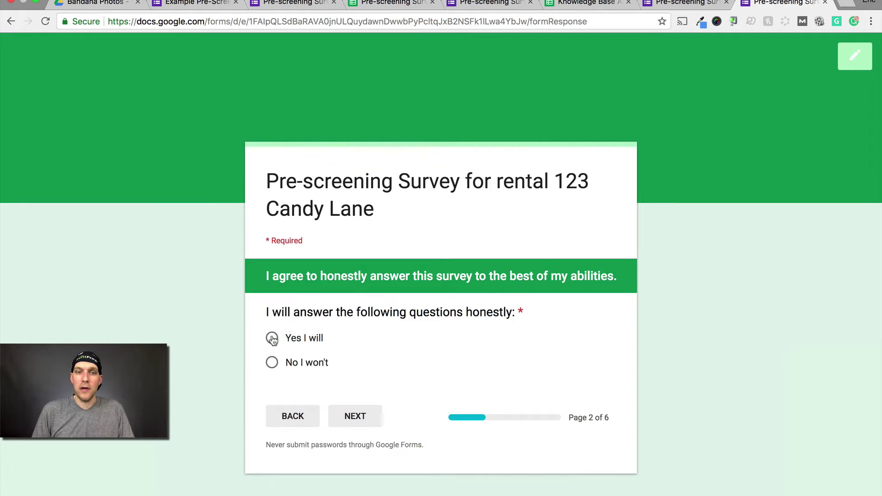
left_click(273, 339)
left_click(359, 421)
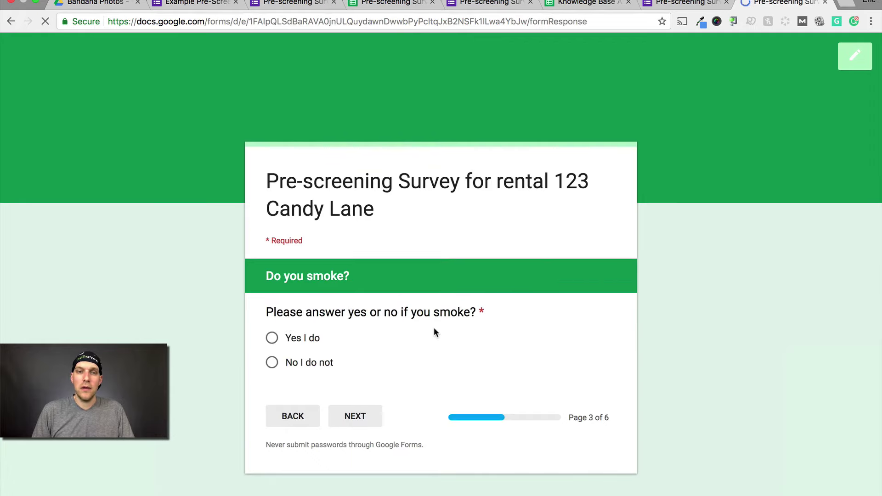
scroll(386, 333, "down", 1)
left_click(272, 343)
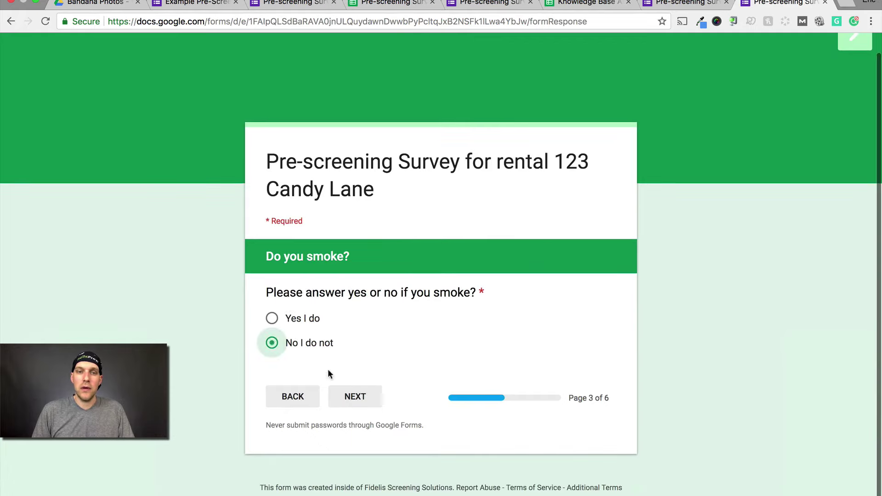
left_click(354, 398)
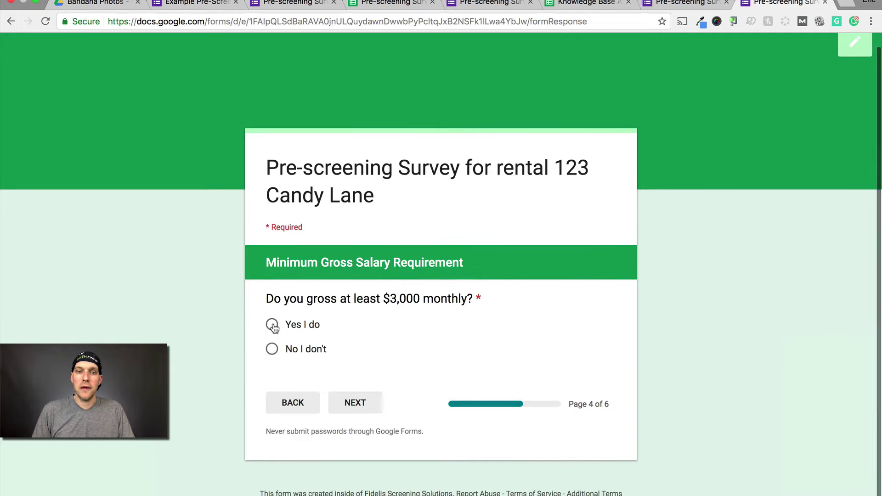
left_click(272, 325)
left_click(354, 403)
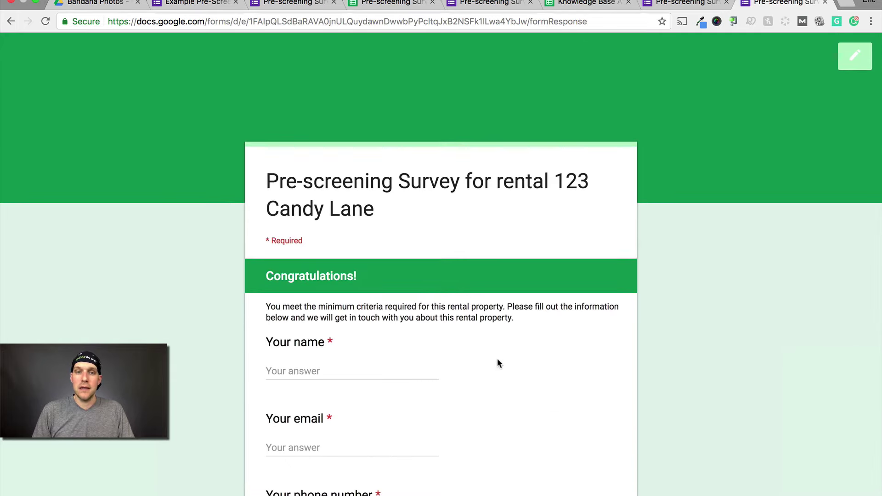
scroll(497, 363, "down", 4)
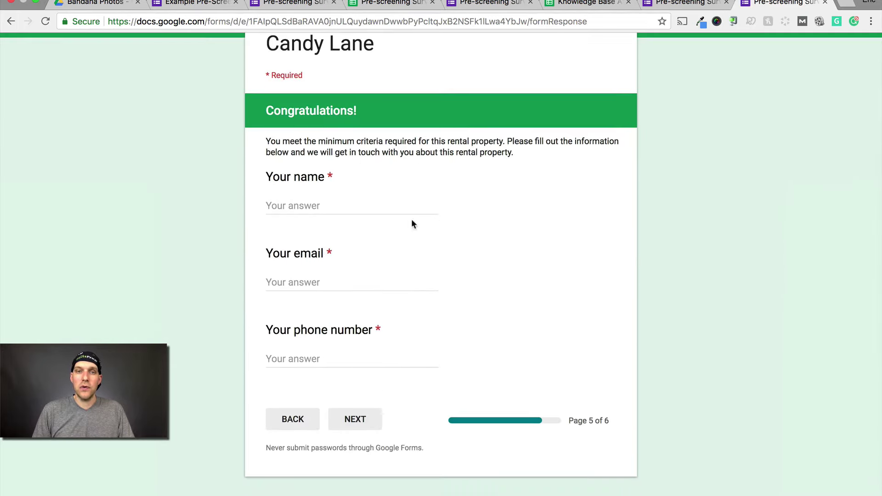
- Go back, change the smoking answer to Yes I do, and submit the test response
left_click(295, 420)
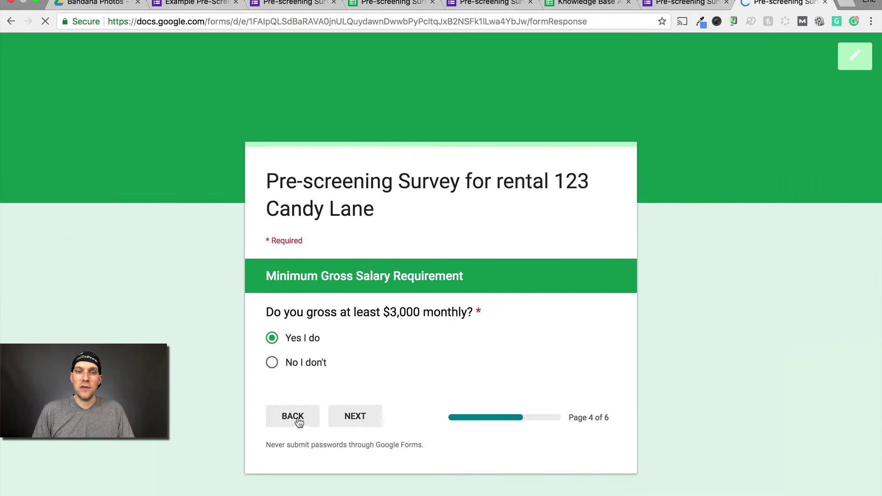
left_click(297, 419)
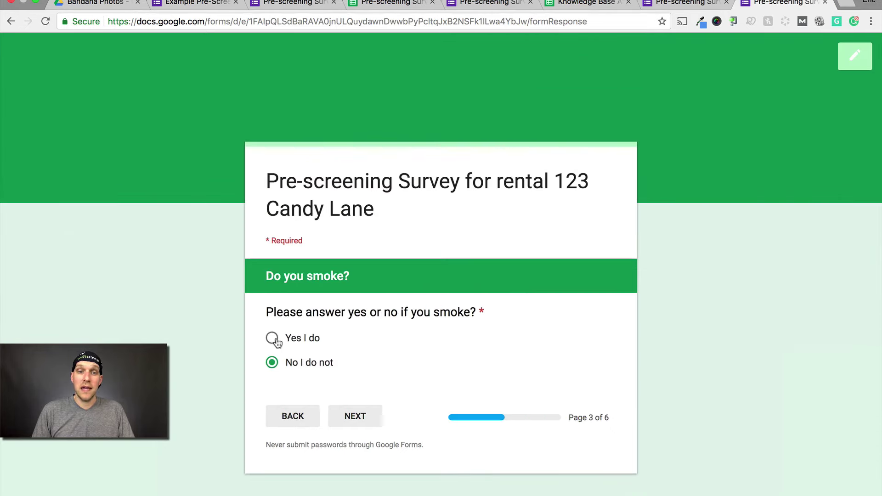
left_click(275, 341)
left_click(355, 416)
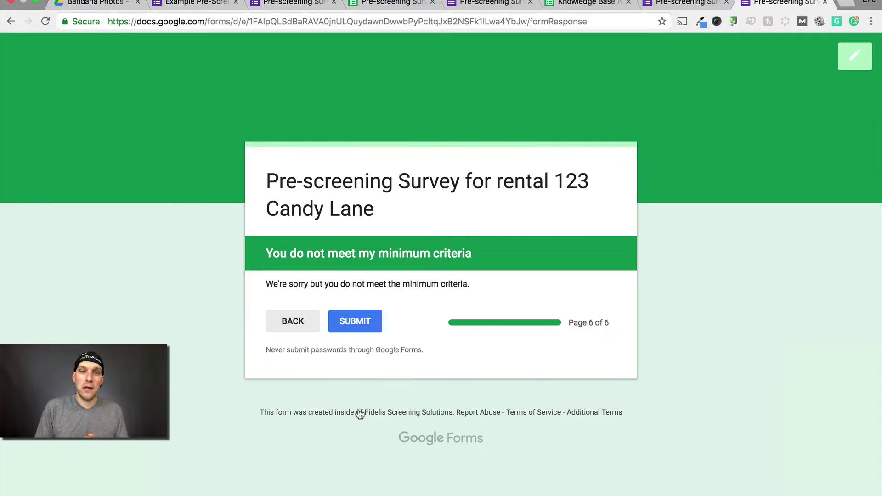
left_click(358, 324)
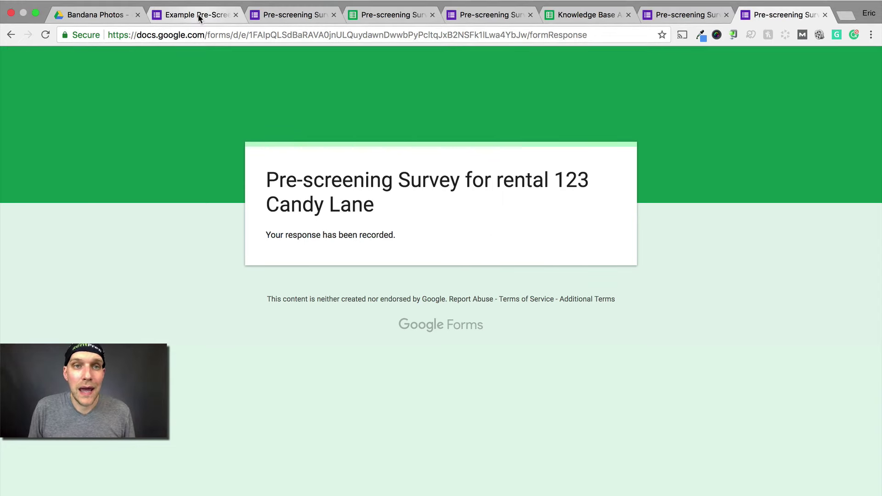
- Review the response summary in the editor's Responses tab, then view the single response individually
left_click(199, 15)
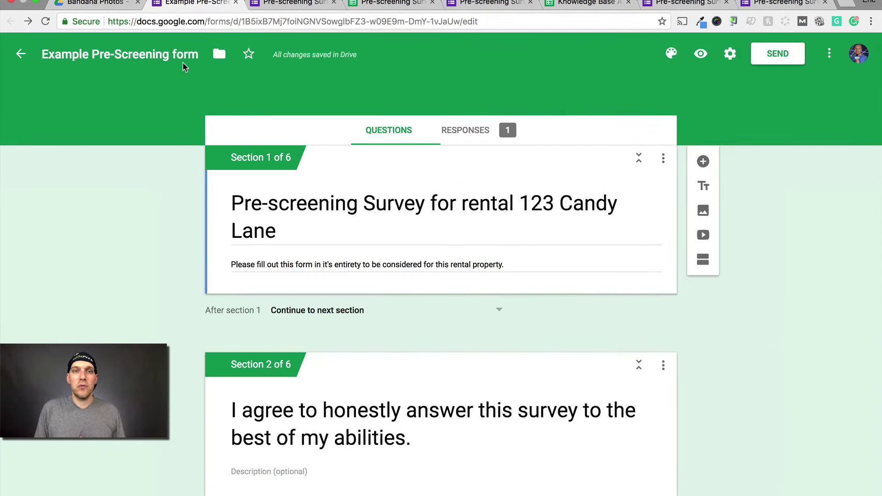
left_click(471, 128)
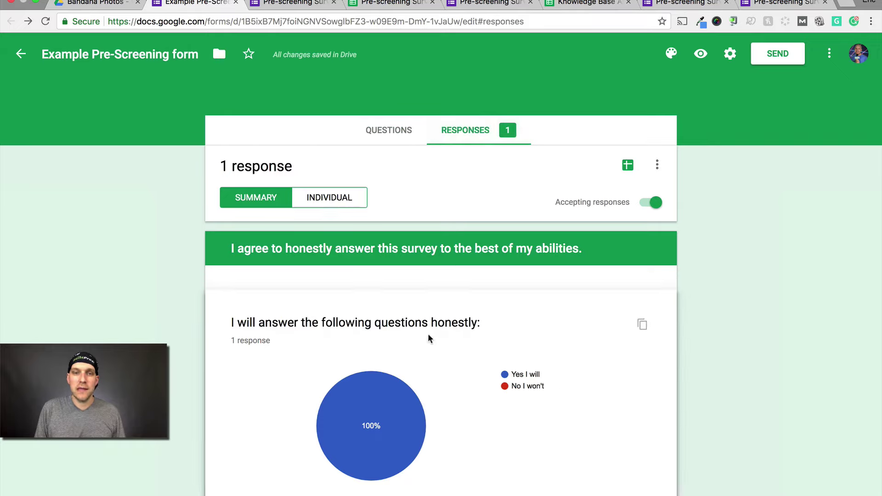
scroll(430, 340, "down", 3)
scroll(430, 342, "down", 15)
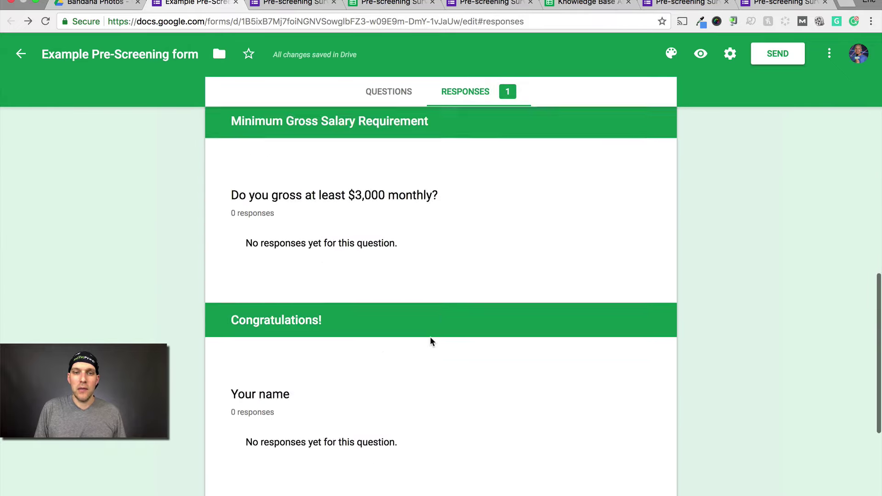
scroll(431, 340, "down", 5)
scroll(425, 335, "up", 20)
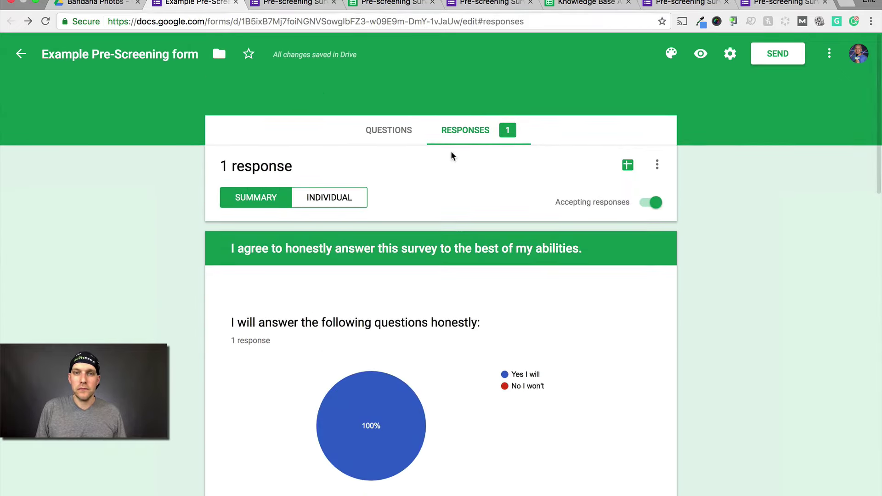
left_click(348, 199)
scroll(464, 437, "down", 1)
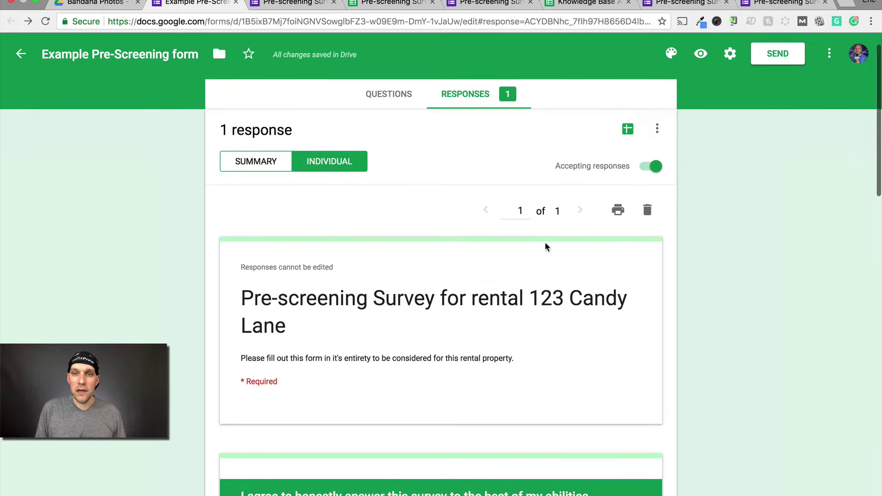
scroll(502, 357, "down", 4)
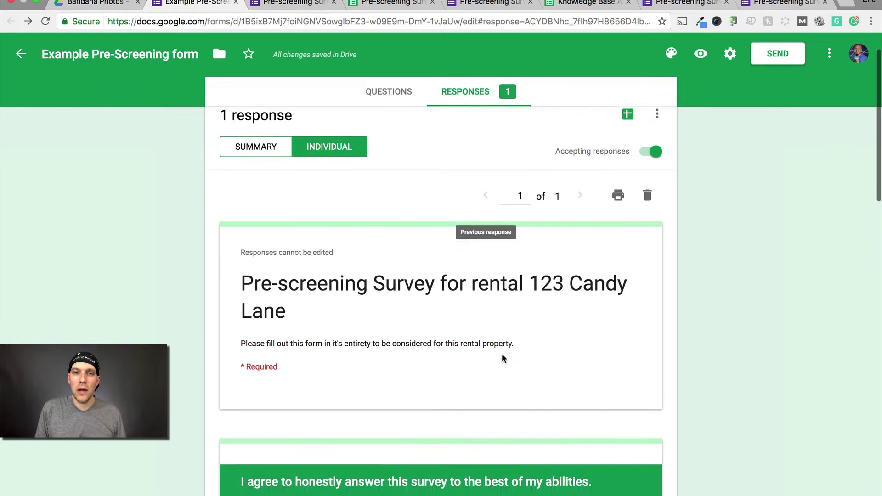
scroll(501, 360, "down", 7)
scroll(500, 361, "down", 8)
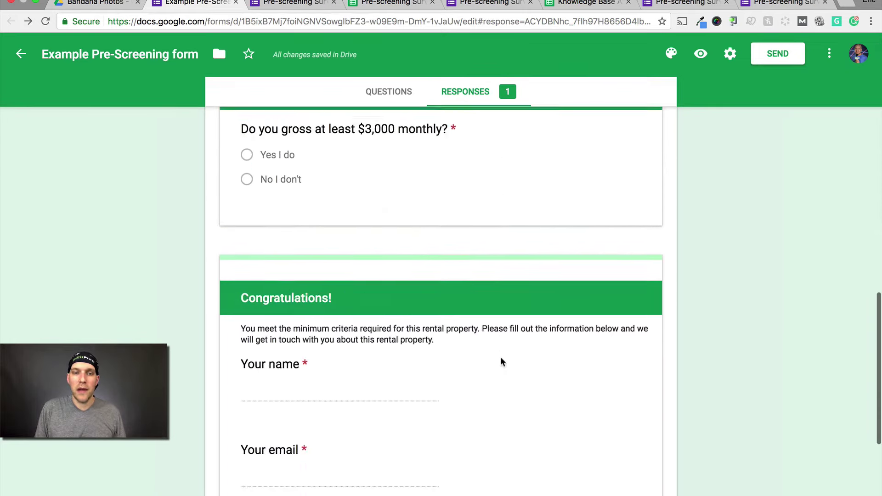
scroll(496, 349, "up", 13)
scroll(496, 347, "up", 8)
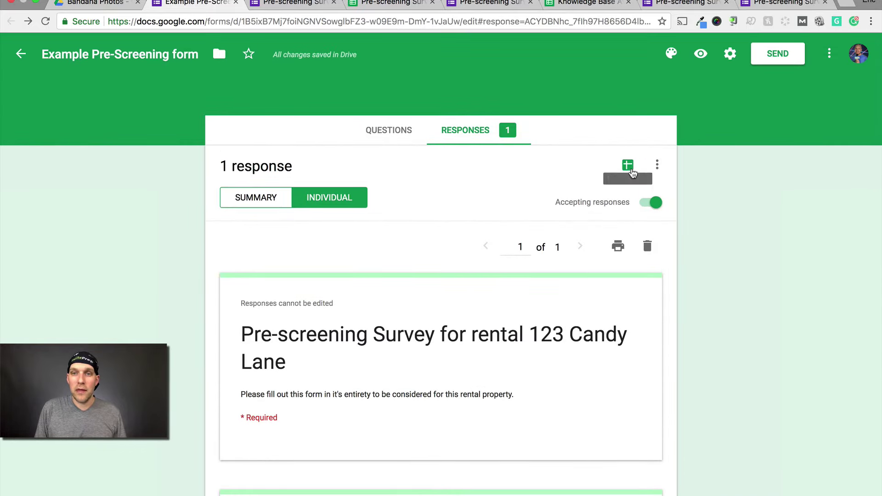
- Link responses to a new spreadsheet, 'Example Pre-Screening form (Responses)'
left_click(628, 165)
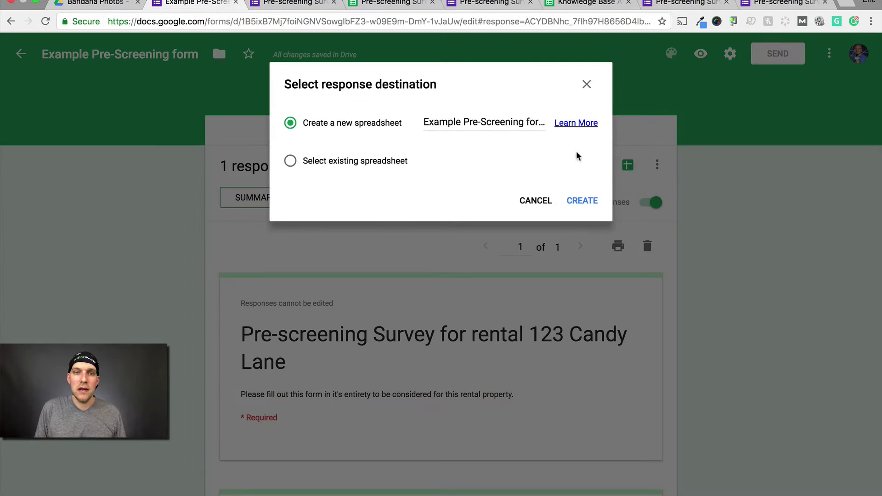
left_click(576, 200)
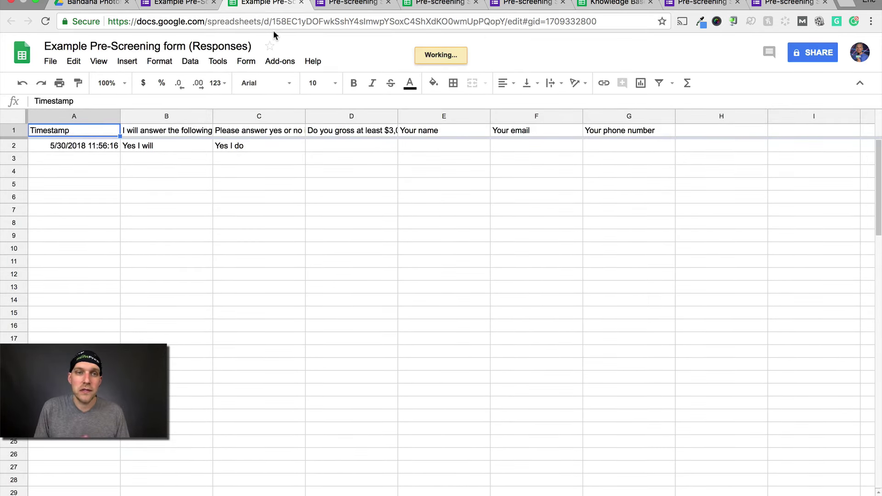
- Compare the smoking question header in column C with the form's 'Do you smoke?' section
left_click(242, 131)
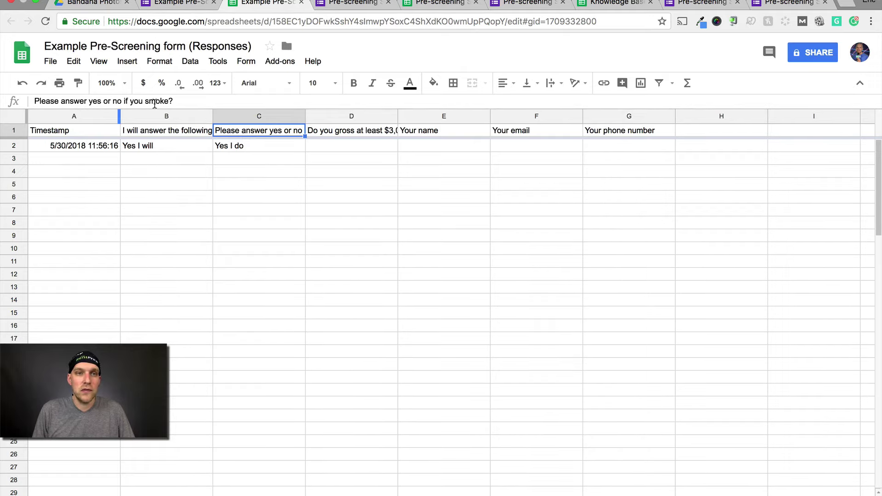
left_click(180, 4)
scroll(375, 309, "down", 8)
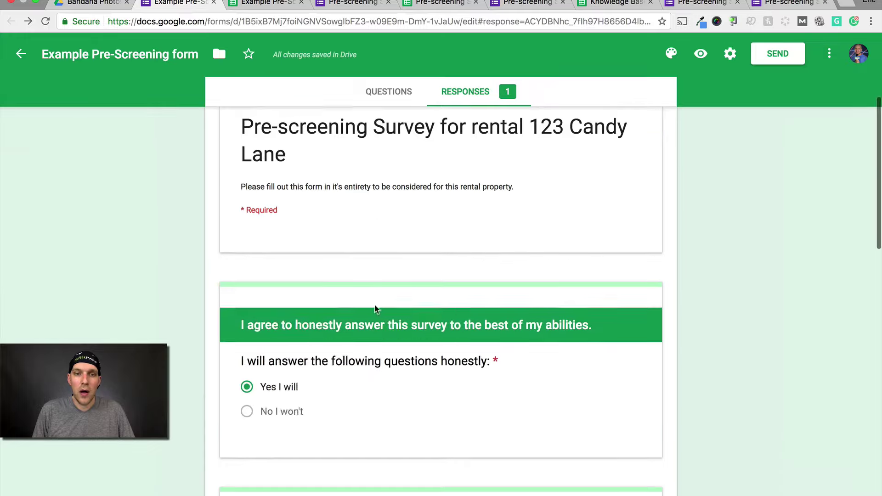
scroll(376, 308, "down", 2)
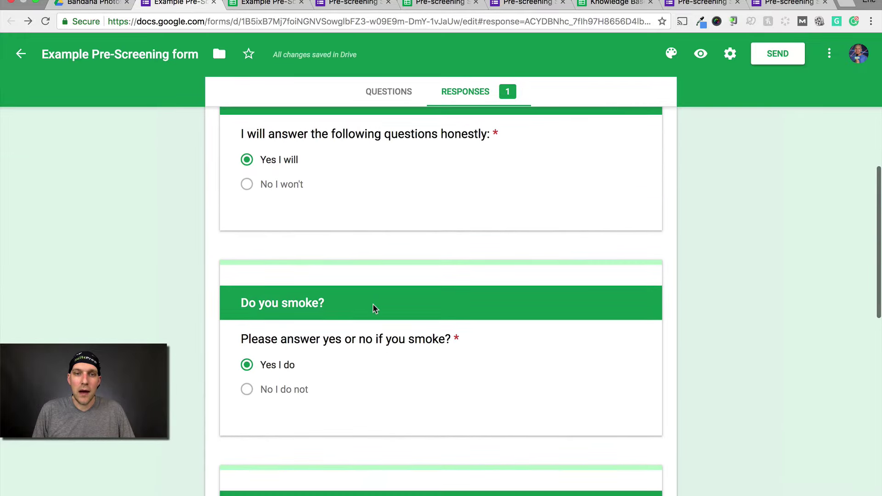
left_click_drag(330, 304, 239, 305)
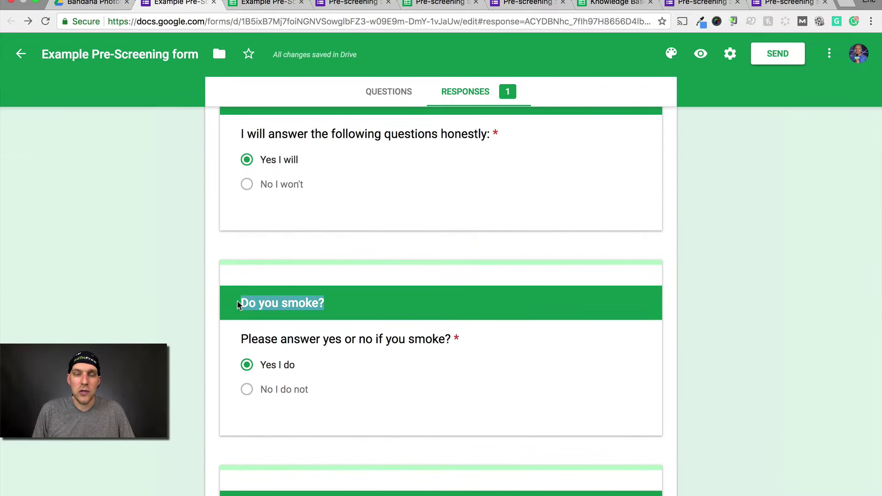
left_click(270, 6)
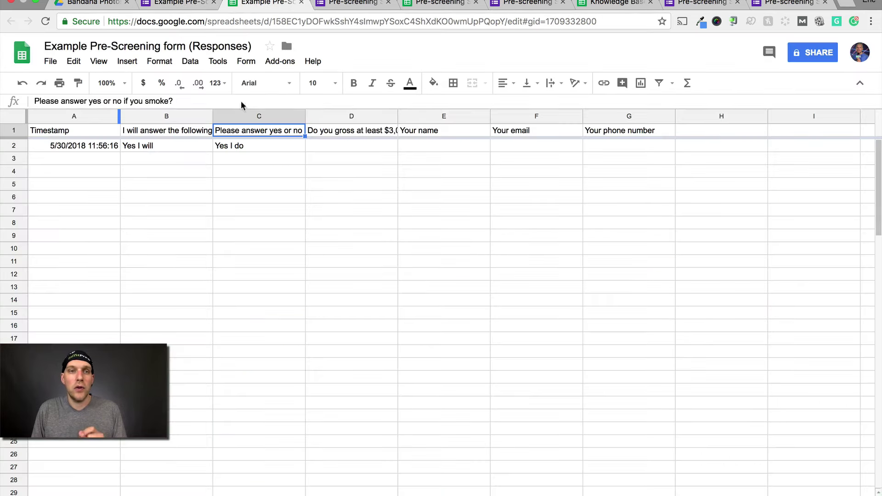
- Check the smoking question text against the spreadsheet, then select header row 1
left_click(184, 5)
left_click_drag(457, 337, 238, 343)
scroll(344, 350, "up", 3)
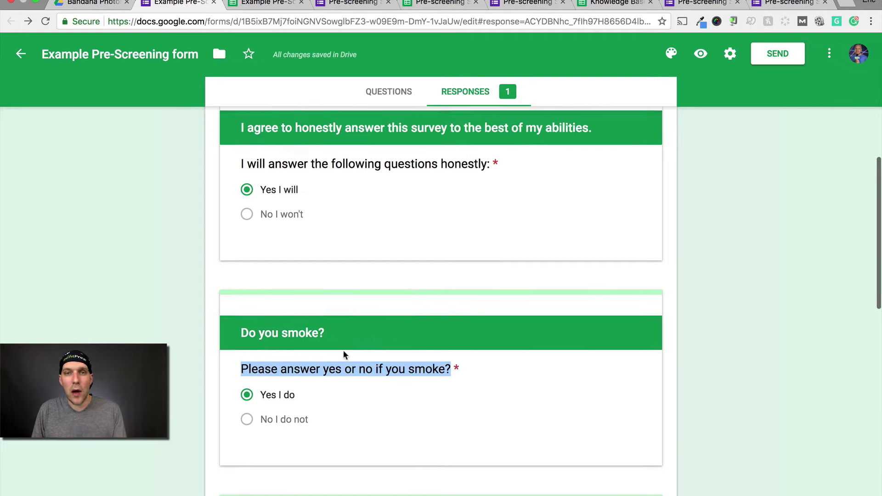
scroll(351, 353, "down", 5)
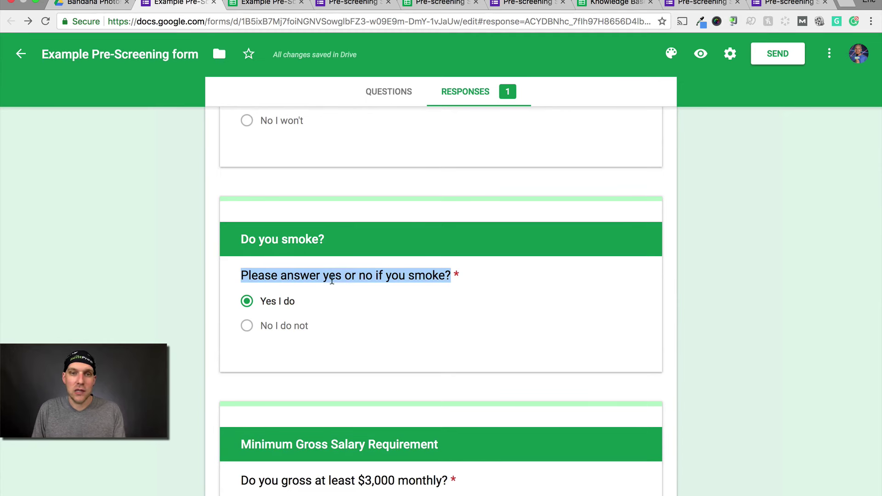
left_click(248, 6)
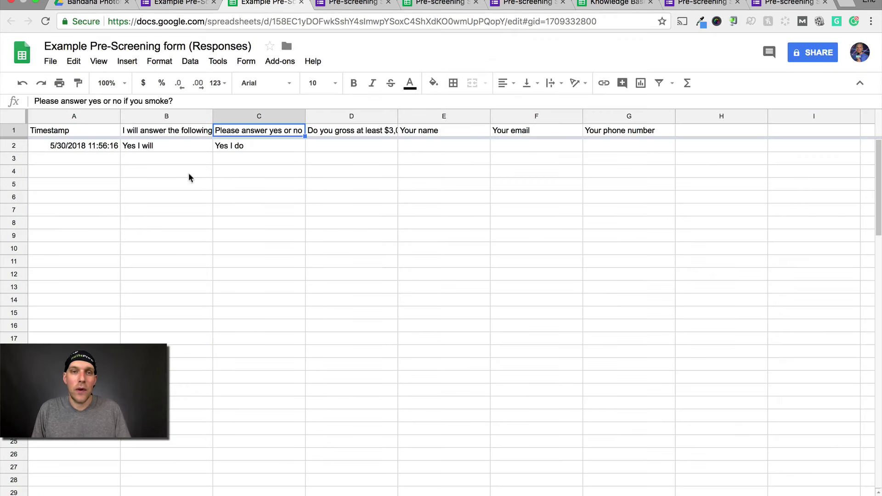
left_click(13, 131)
- Bold the header row and widen columns C, D and B to show their full questions
key("super+b")
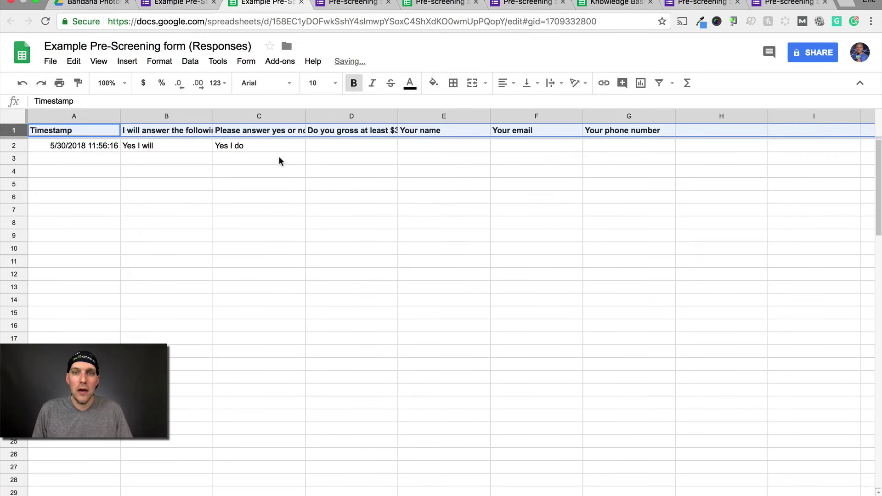
left_click(271, 159)
left_click_drag(306, 116, 380, 114)
left_click(343, 116)
left_click_drag(472, 115, 546, 115)
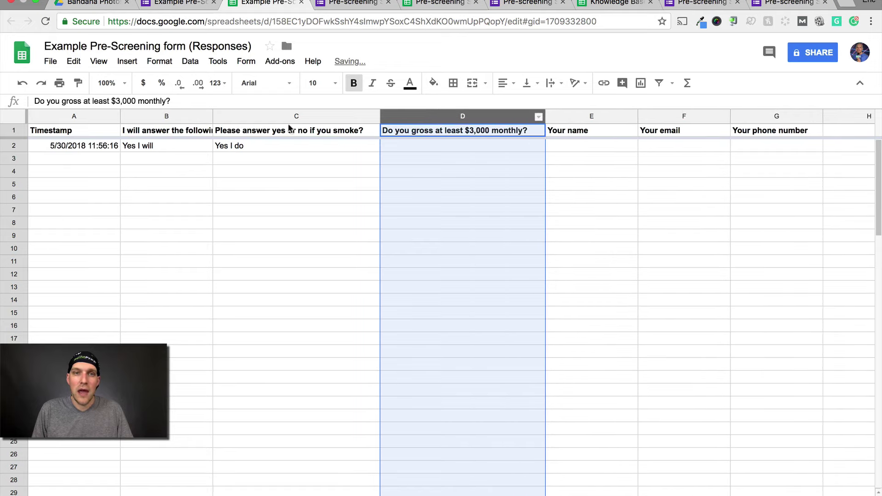
left_click_drag(213, 114, 313, 116)
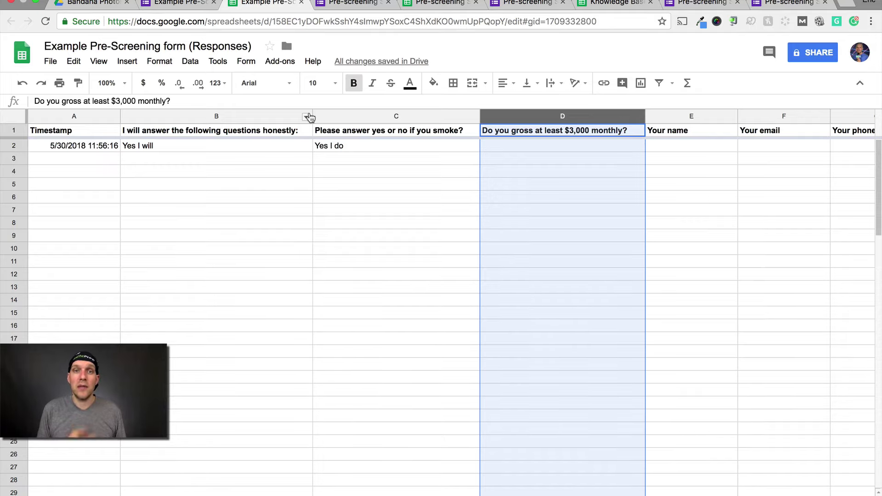
- Review the test response's answers in cells B2, C2 and D2, then return to the form
left_click(174, 147)
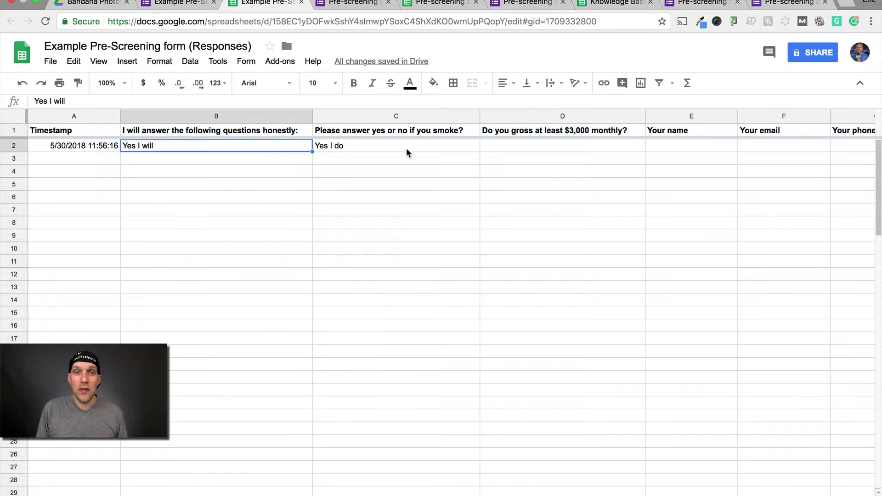
left_click(426, 151)
left_click(537, 148)
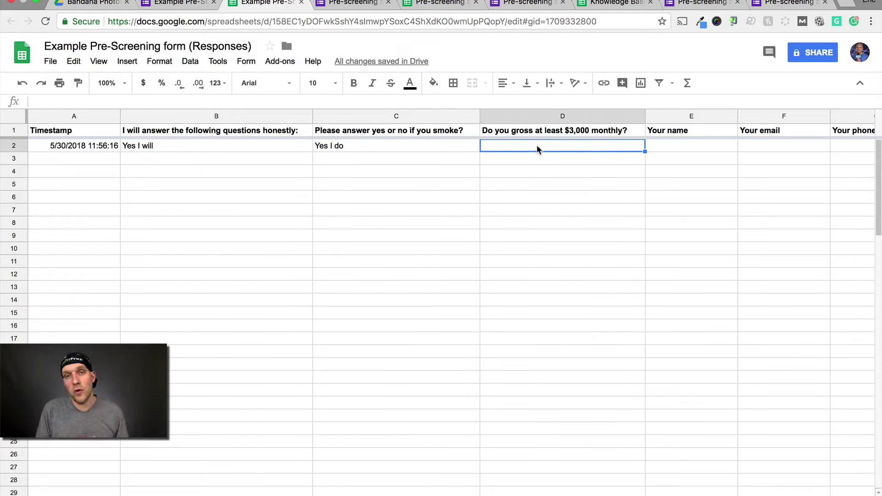
left_click(389, 147)
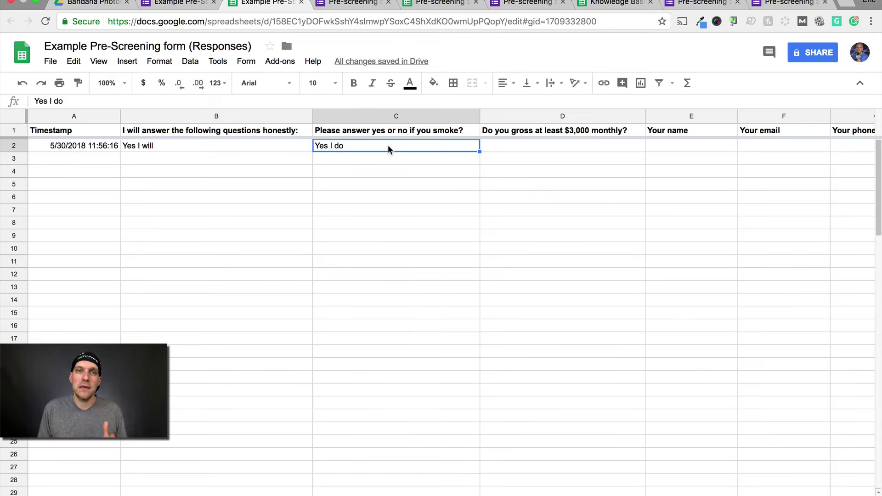
left_click(188, 3)
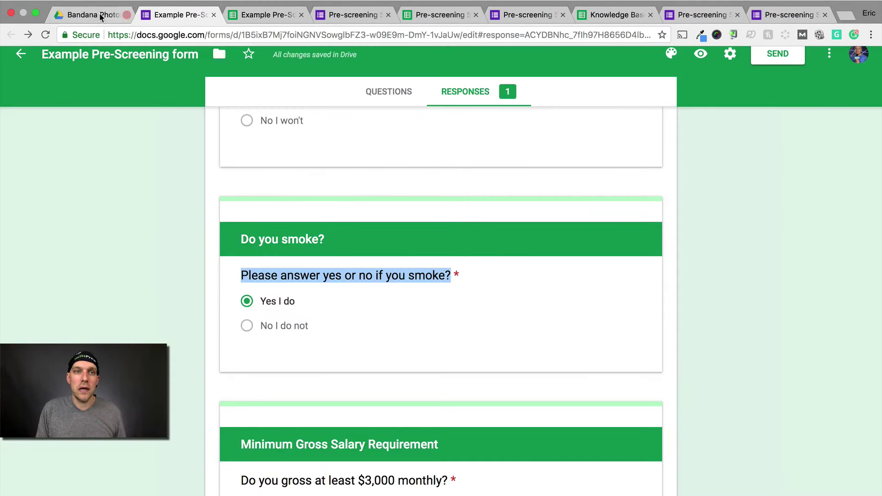
- Search Google Drive for 'survey' and open the Example Pre-Screening form
left_click(86, 15)
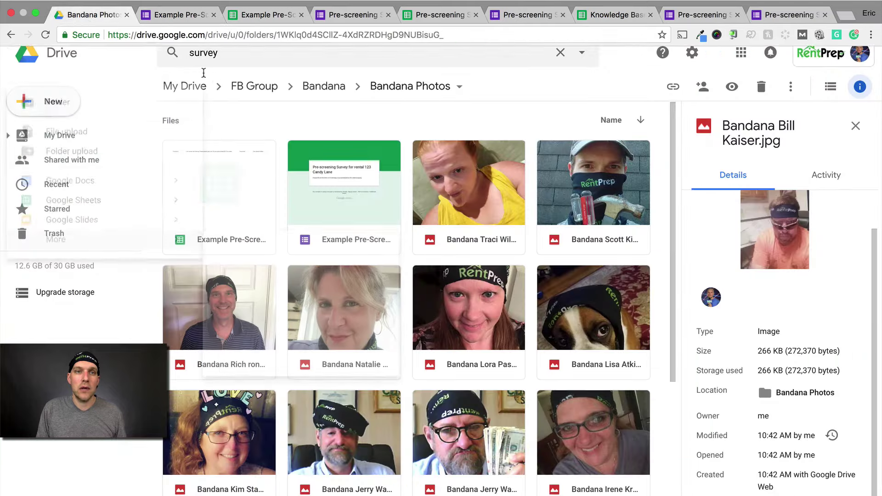
left_click(233, 64)
type("survey")
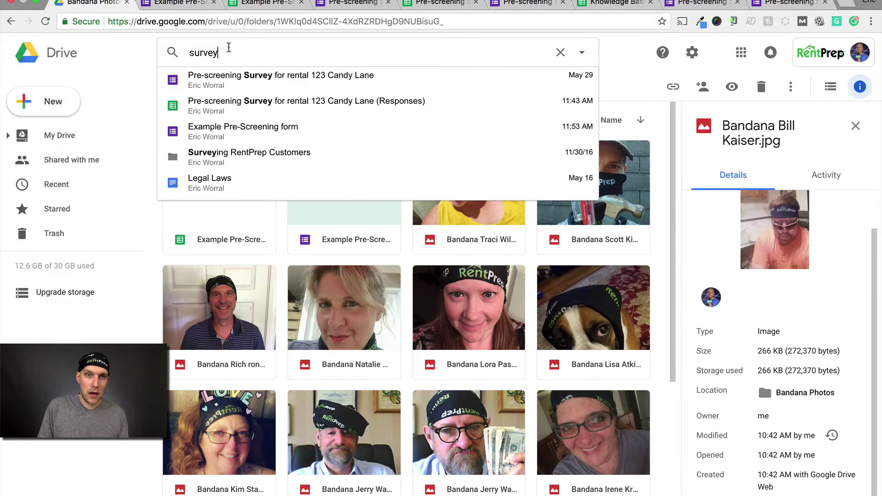
left_click(230, 130)
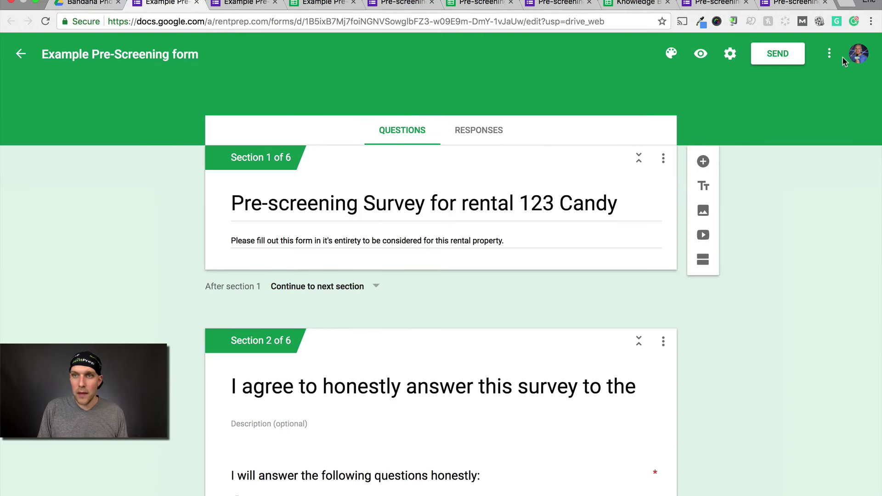
- Make a copy of the form, dropping the 'Copy of' prefix and adding '456 Candy Lane' to its name
left_click(830, 54)
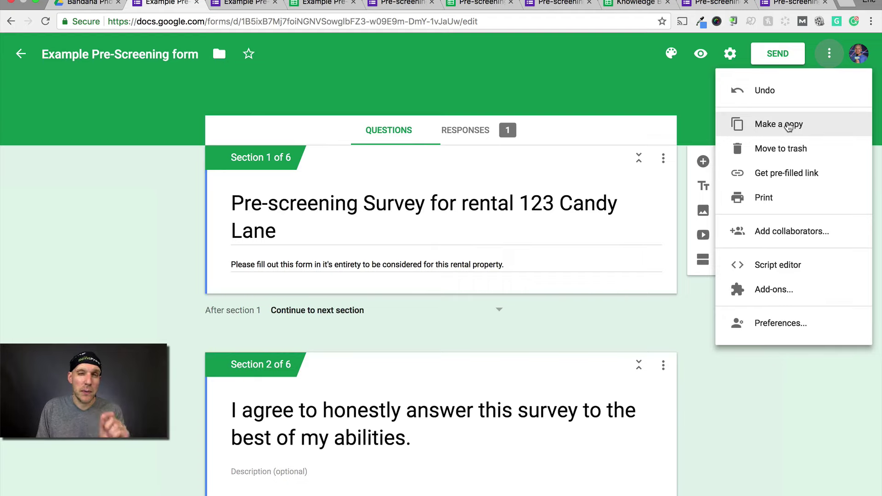
left_click(789, 128)
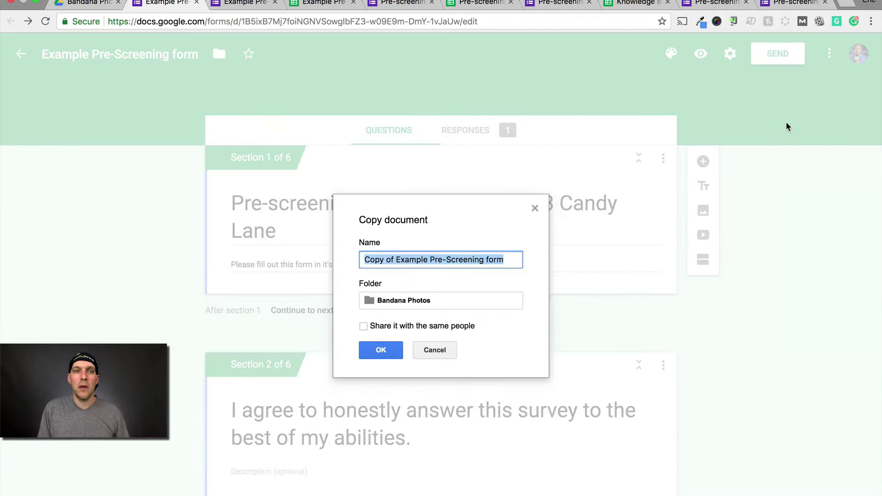
left_click(391, 260)
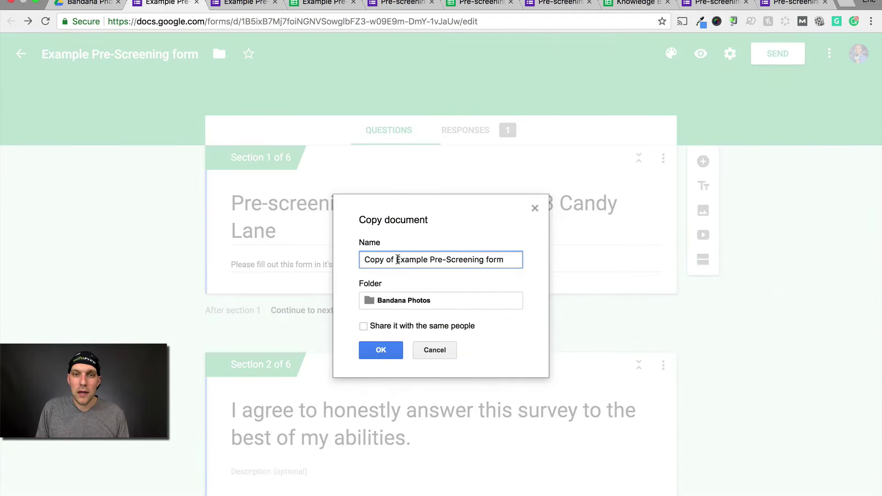
left_click_drag(398, 260, 341, 262)
key("BackSpace")
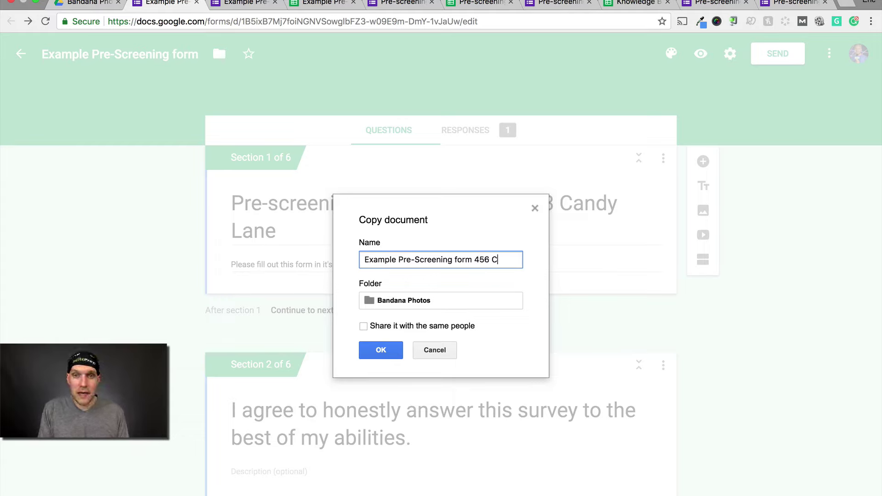
type("456 Candy Lane")
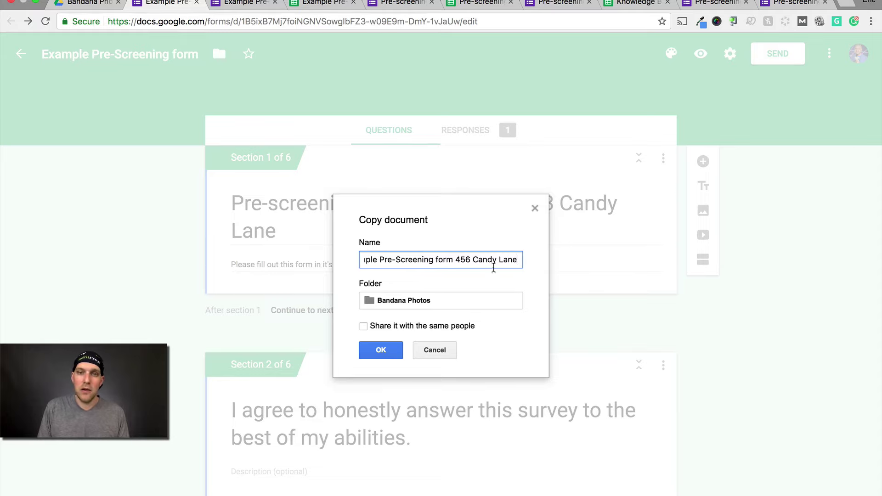
left_click(393, 350)
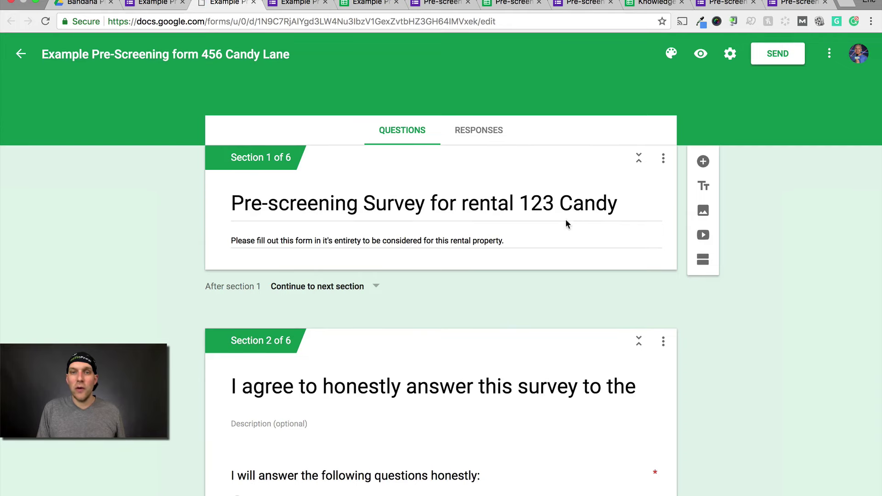
- Replace 123 with 456 in the Section 1 survey title and scroll through the sections
left_click(525, 206)
left_click(525, 206)
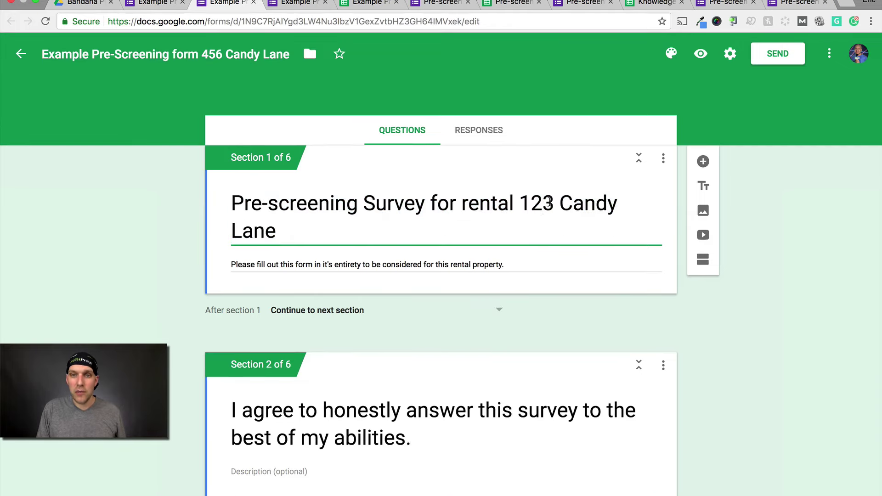
double_click(524, 204)
type("456")
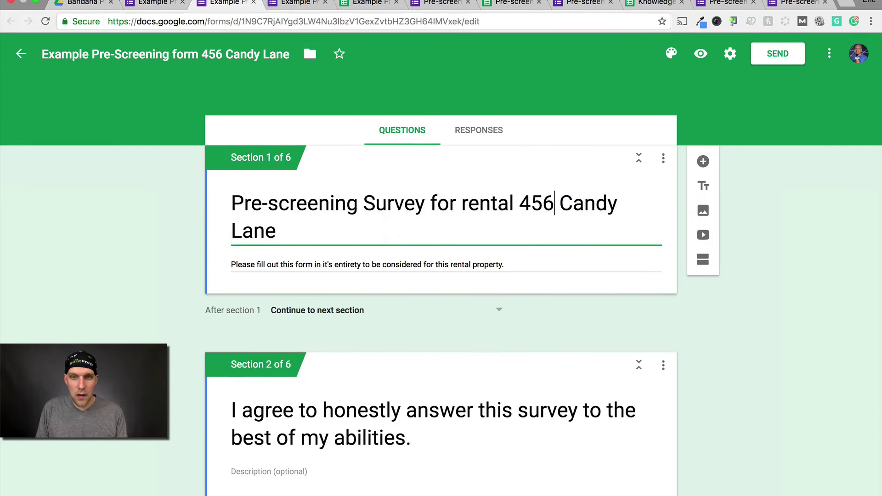
scroll(570, 344, "down", 20)
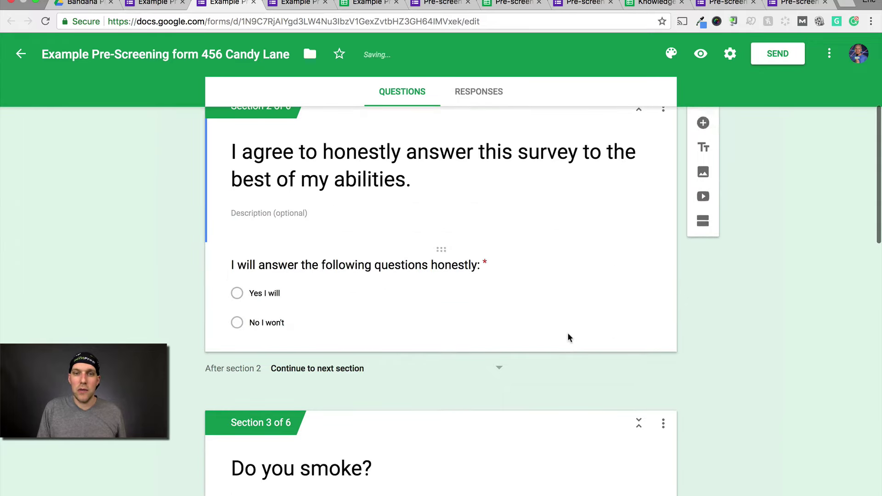
scroll(570, 341, "up", 5)
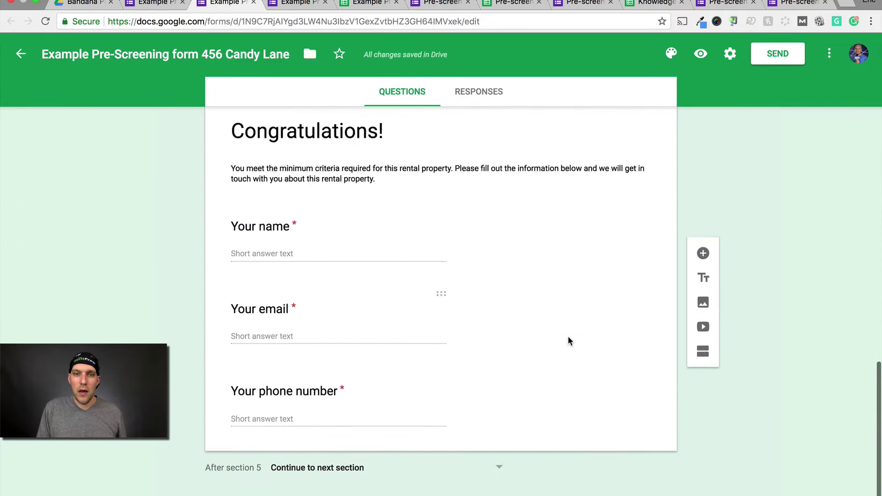
scroll(570, 341, "up", 14)
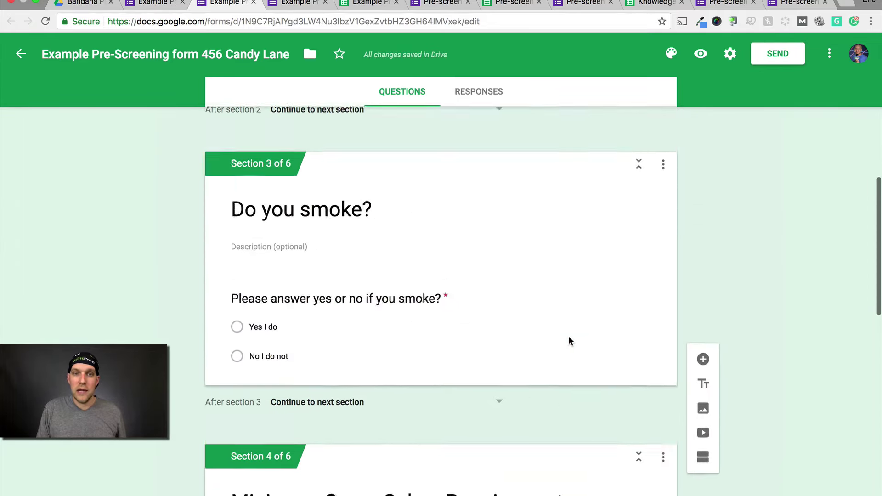
scroll(570, 341, "down", 5)
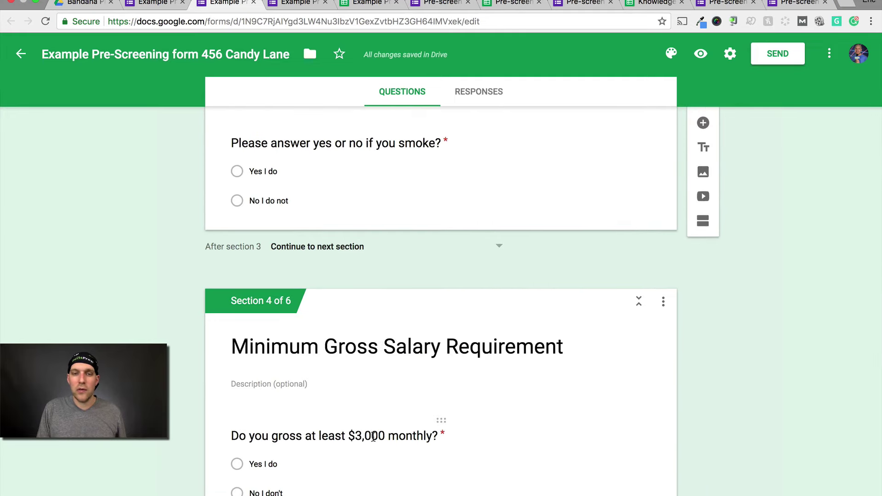
scroll(397, 348, "up", 6)
scroll(398, 350, "down", 1)
scroll(398, 350, "up", 5)
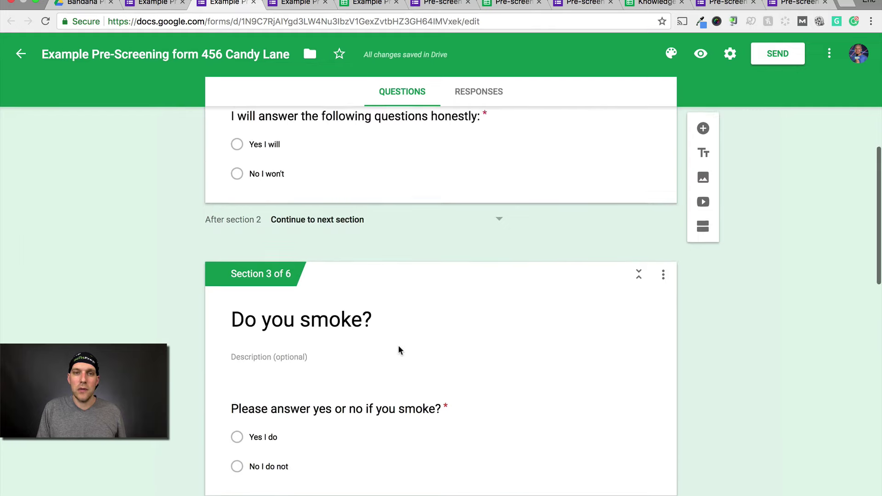
scroll(399, 350, "up", 6)
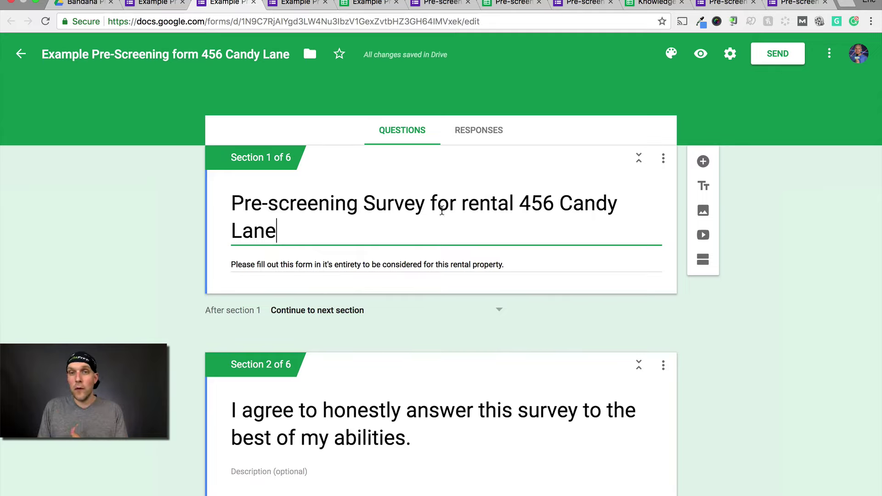
- Append 'on 5/30/18' to the Section 1 survey title
type("on ")
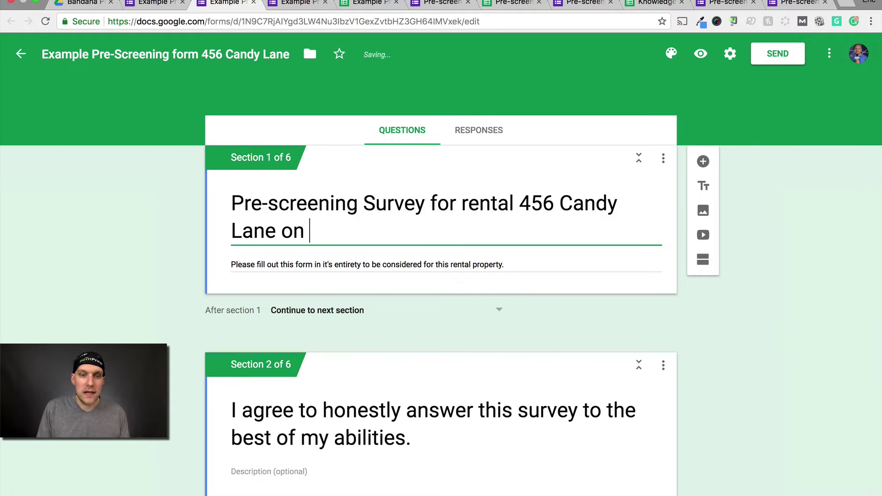
type("5/2")
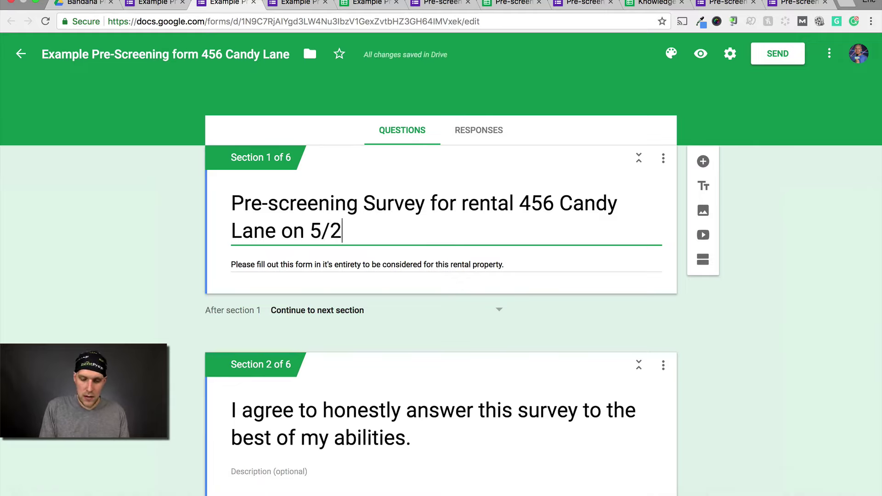
key("BackSpace")
type("30/18")
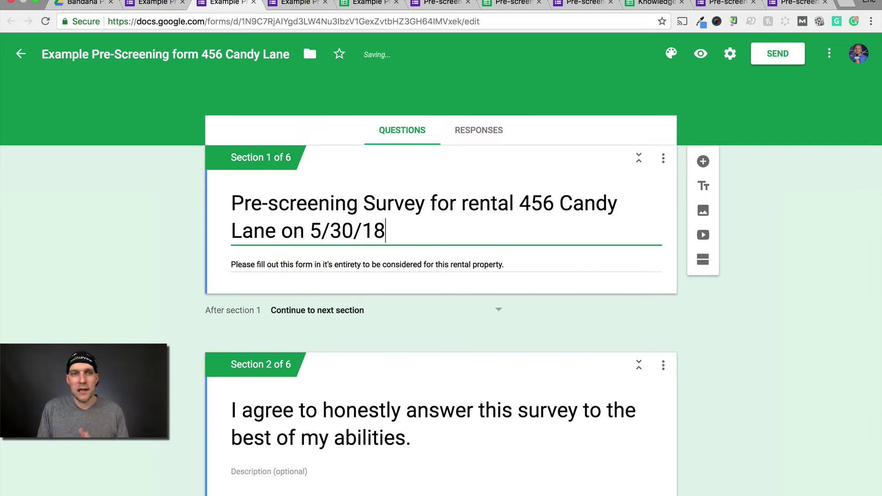
left_click(219, 54)
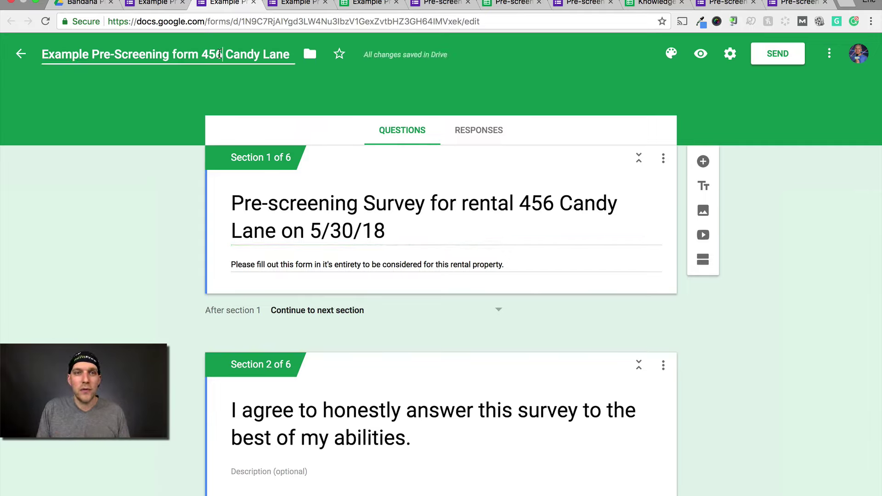
- Add '5/30/18' to the end of the form's name
left_click(293, 54)
type("5")
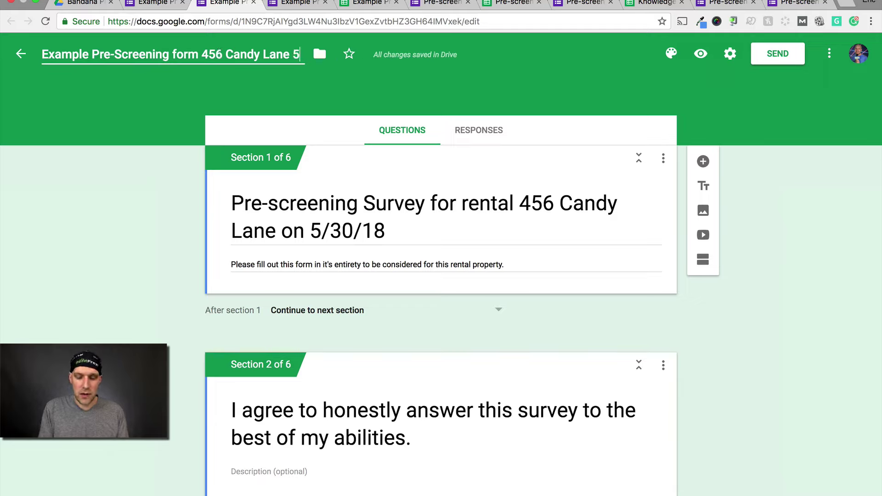
type("/30/18")
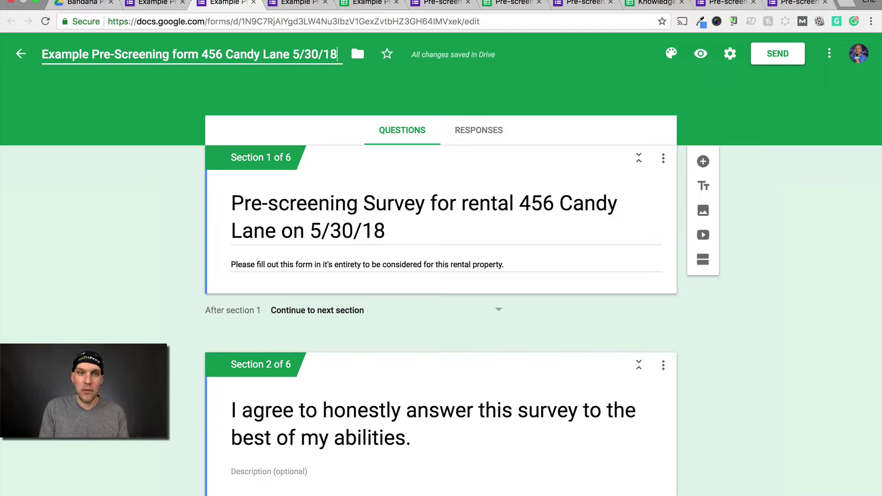
left_click(141, 249)
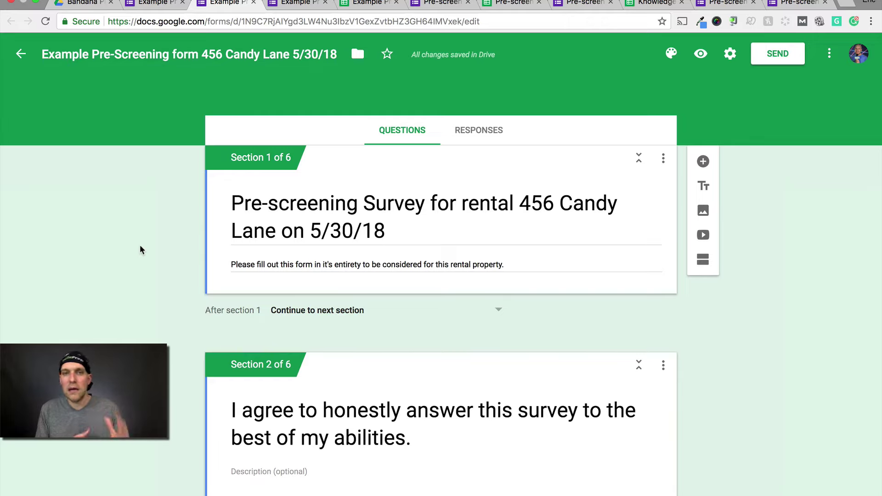